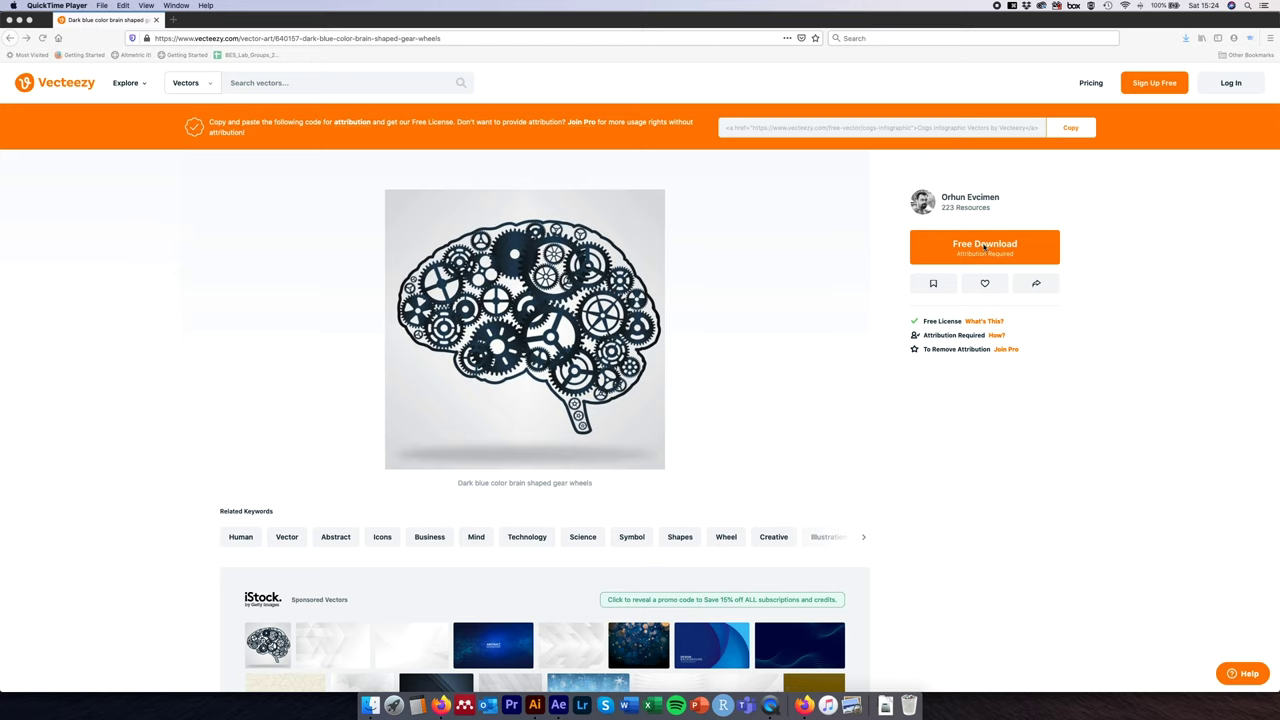
left_click(984, 247)
left_click(980, 250)
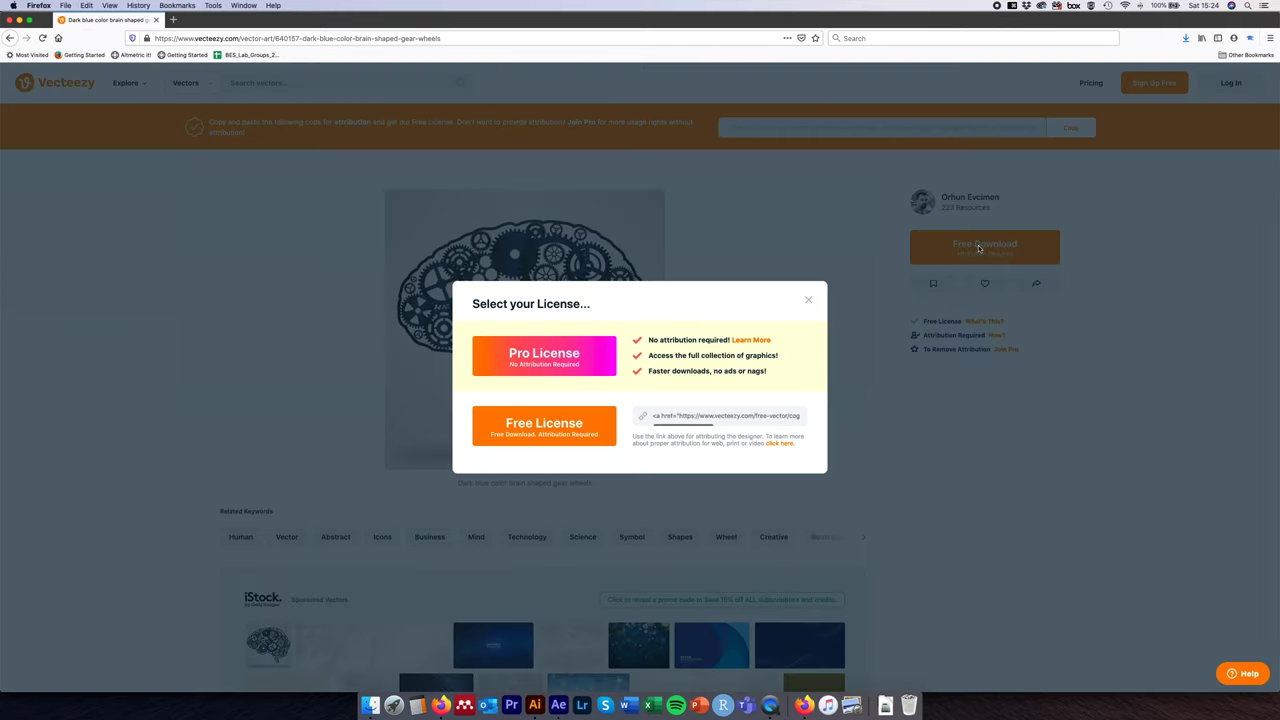
left_click(806, 302)
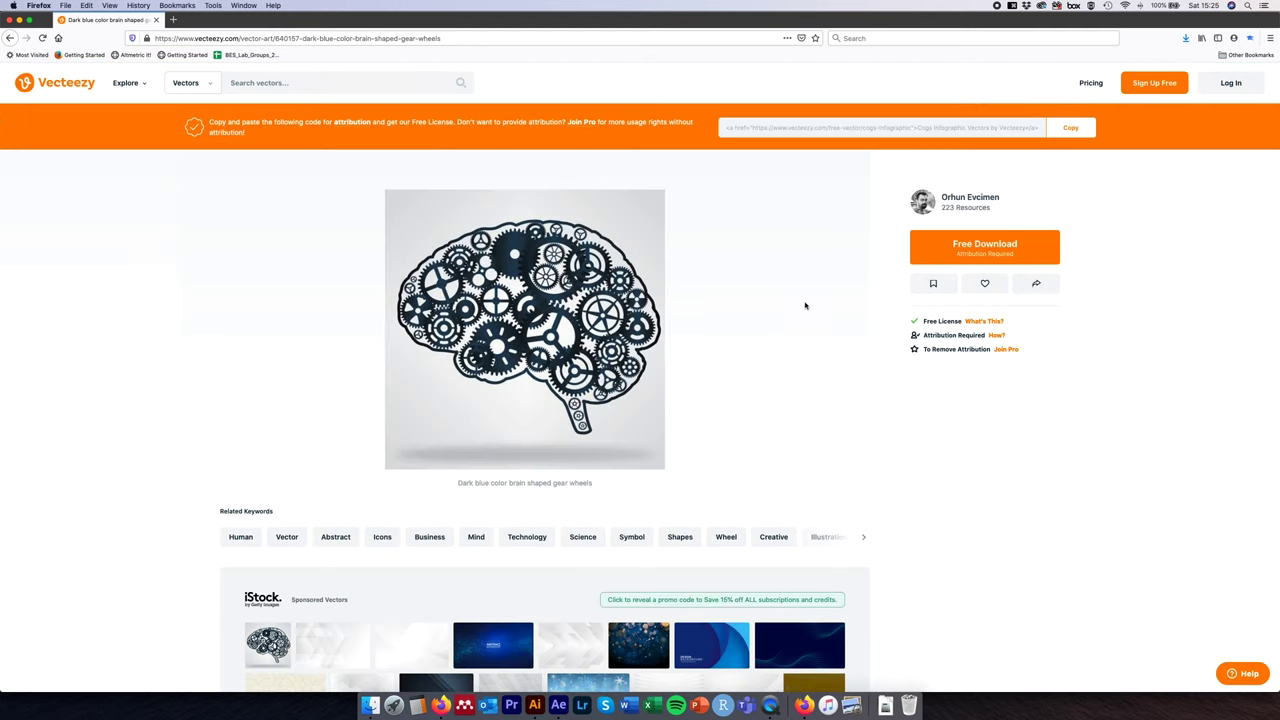
Step: Switch to Finder, select the extracted Vecteezy brain folder, and enlarge the window to show the full file names
key("super+Tab")
key("super+Tab")
key("super+Tab")
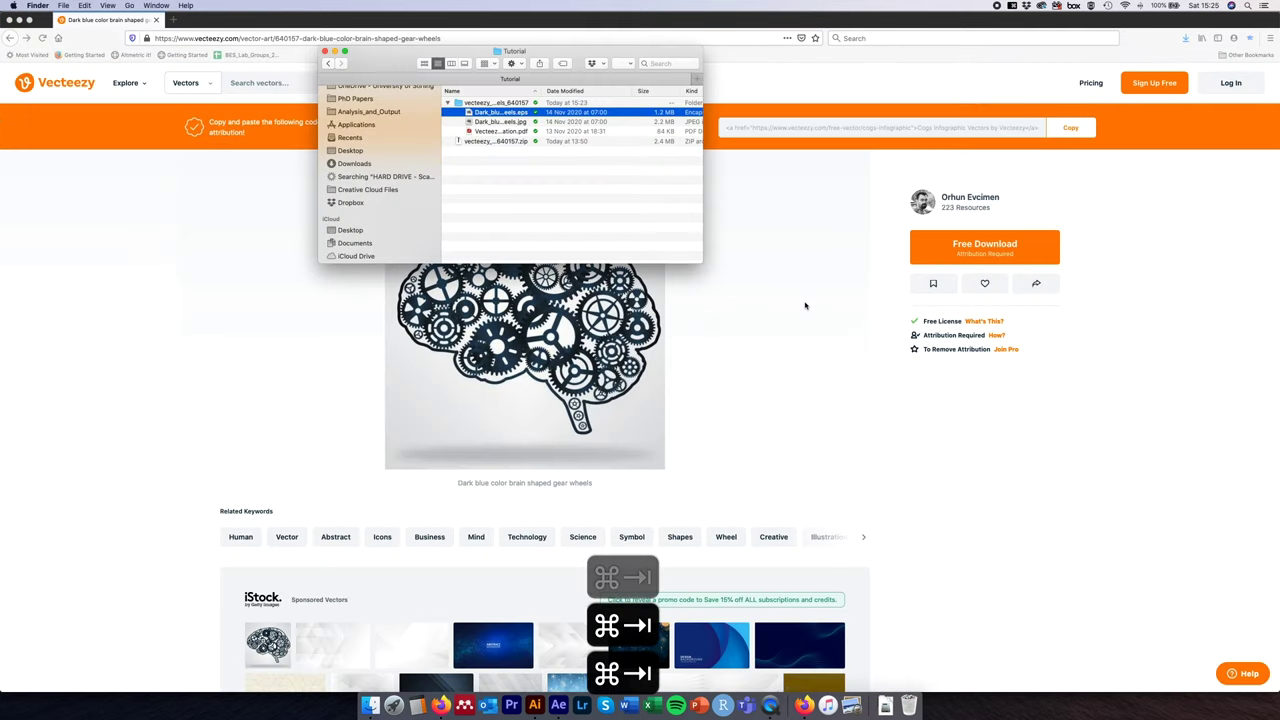
left_click(488, 145)
left_click(479, 104)
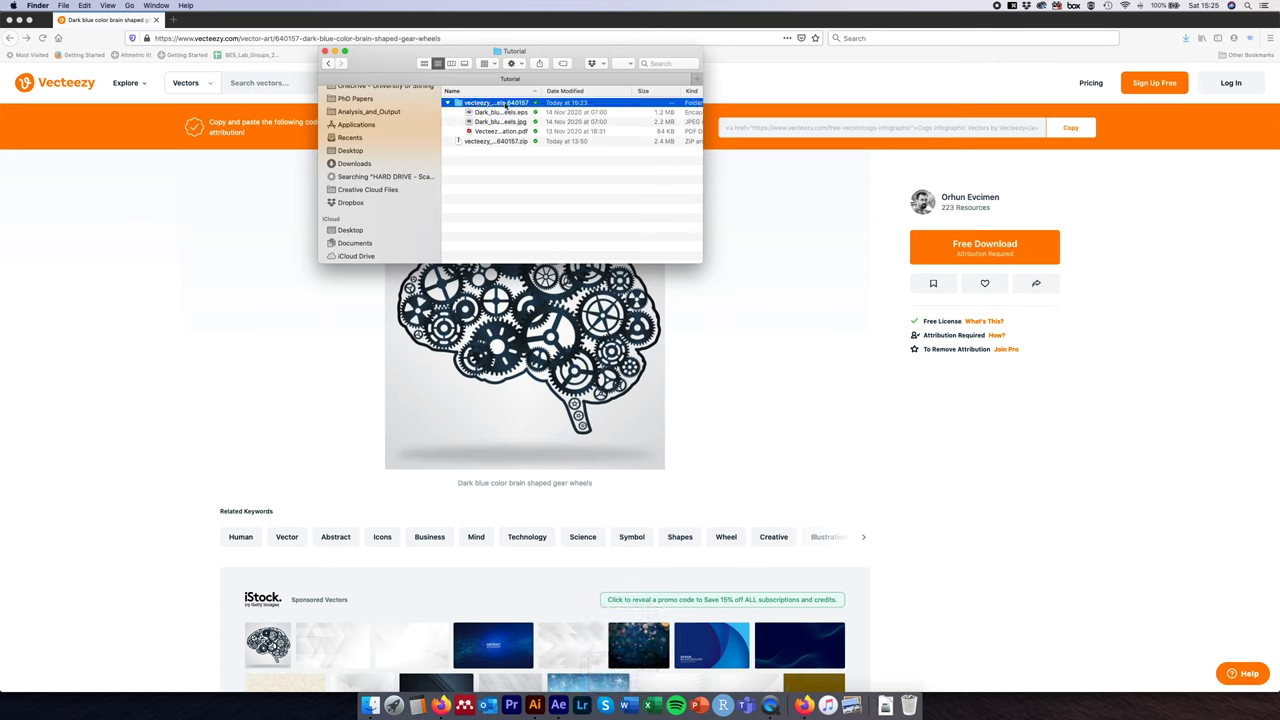
left_click_drag(702, 263, 926, 399)
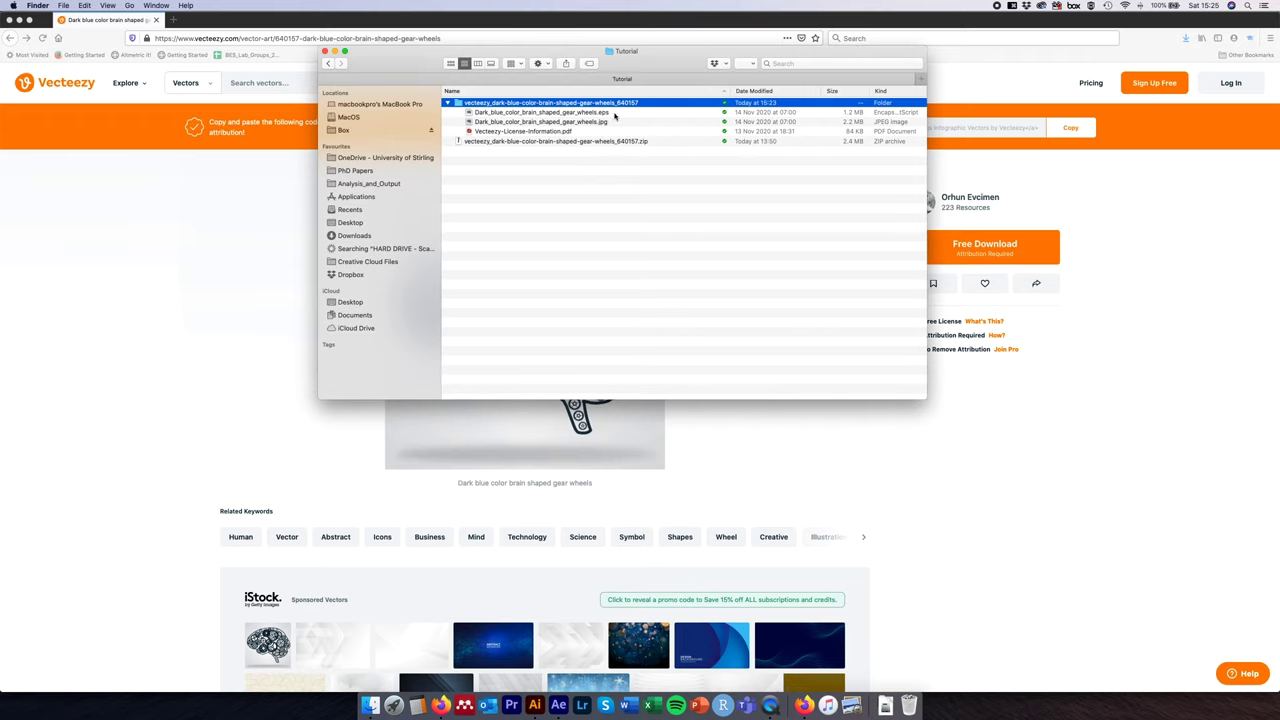
Step: Open Dark_blue_color_brain_shaped_gear_wheels.eps in Adobe Illustrator 2020, retaining the 9-slice scaling option for symbols
left_click(615, 113)
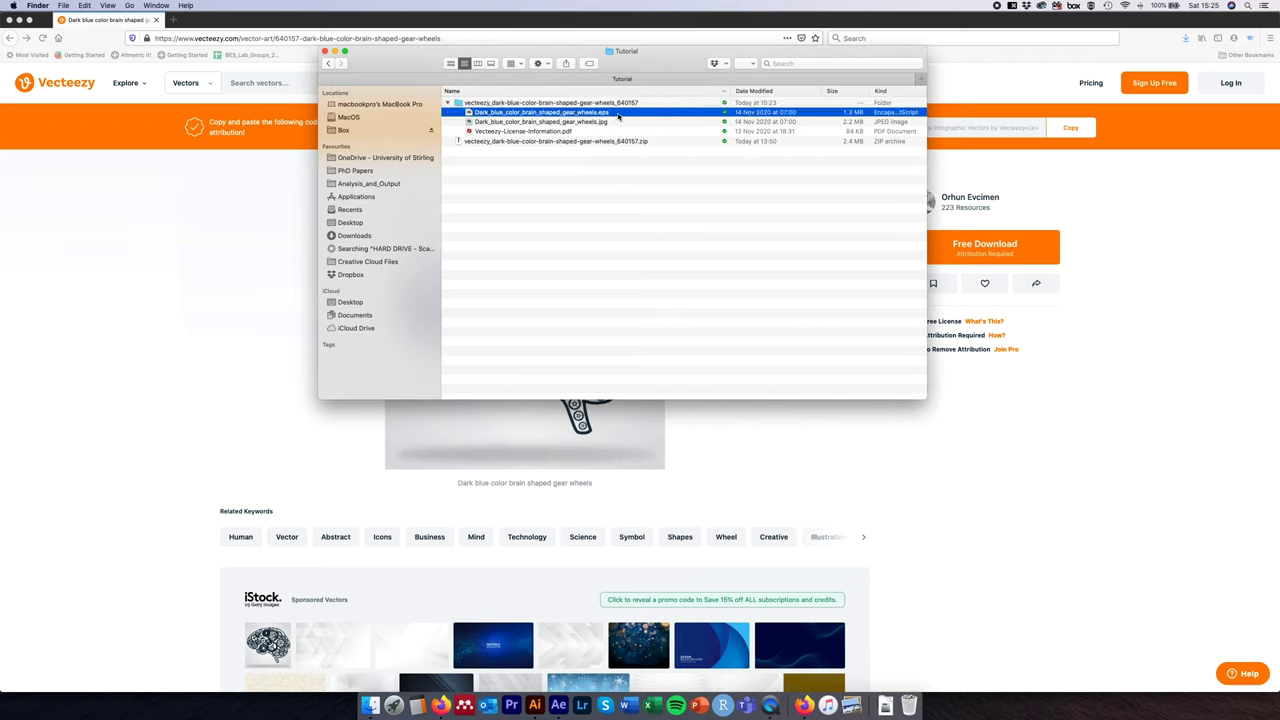
right_click(617, 116)
mouse_move(719, 129)
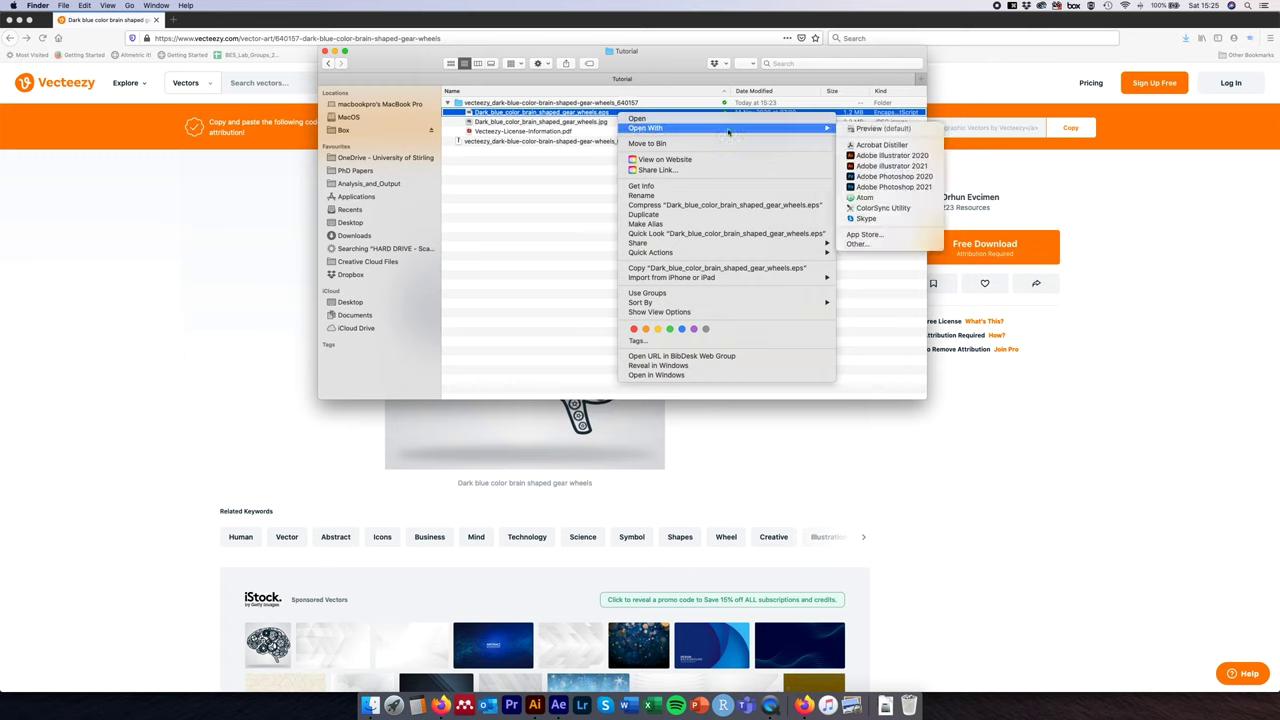
left_click(890, 166)
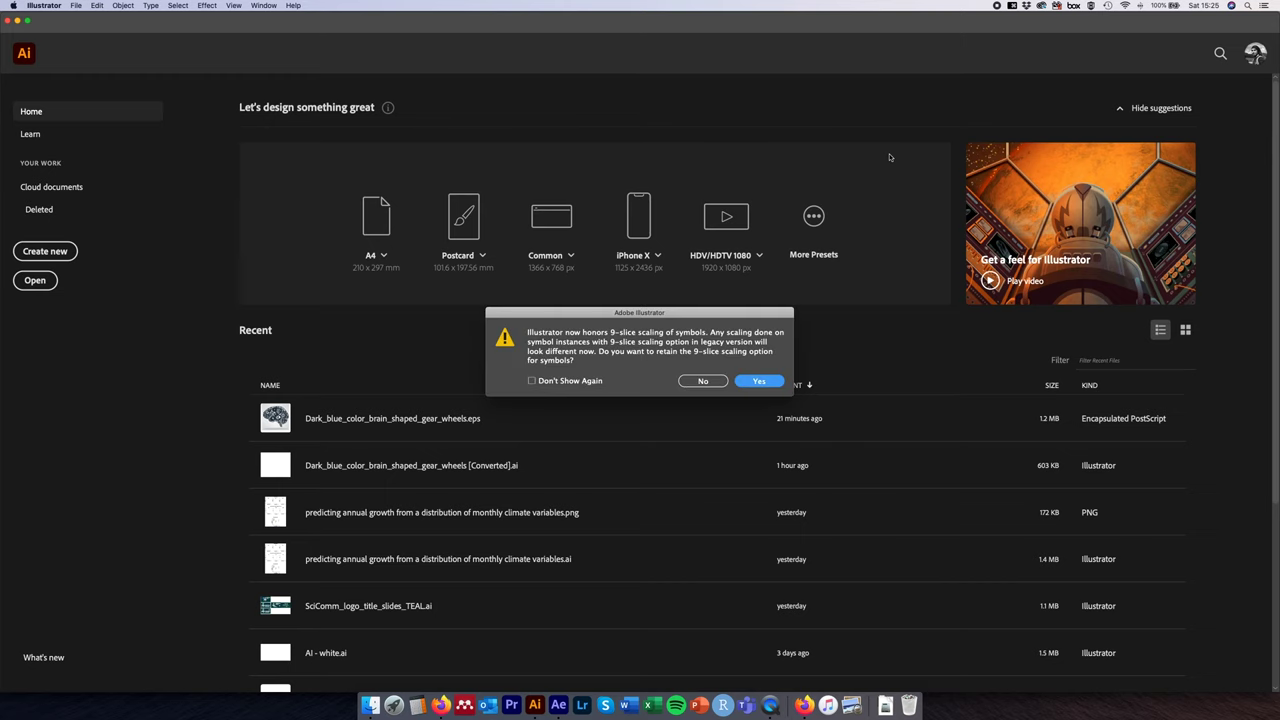
left_click(760, 380)
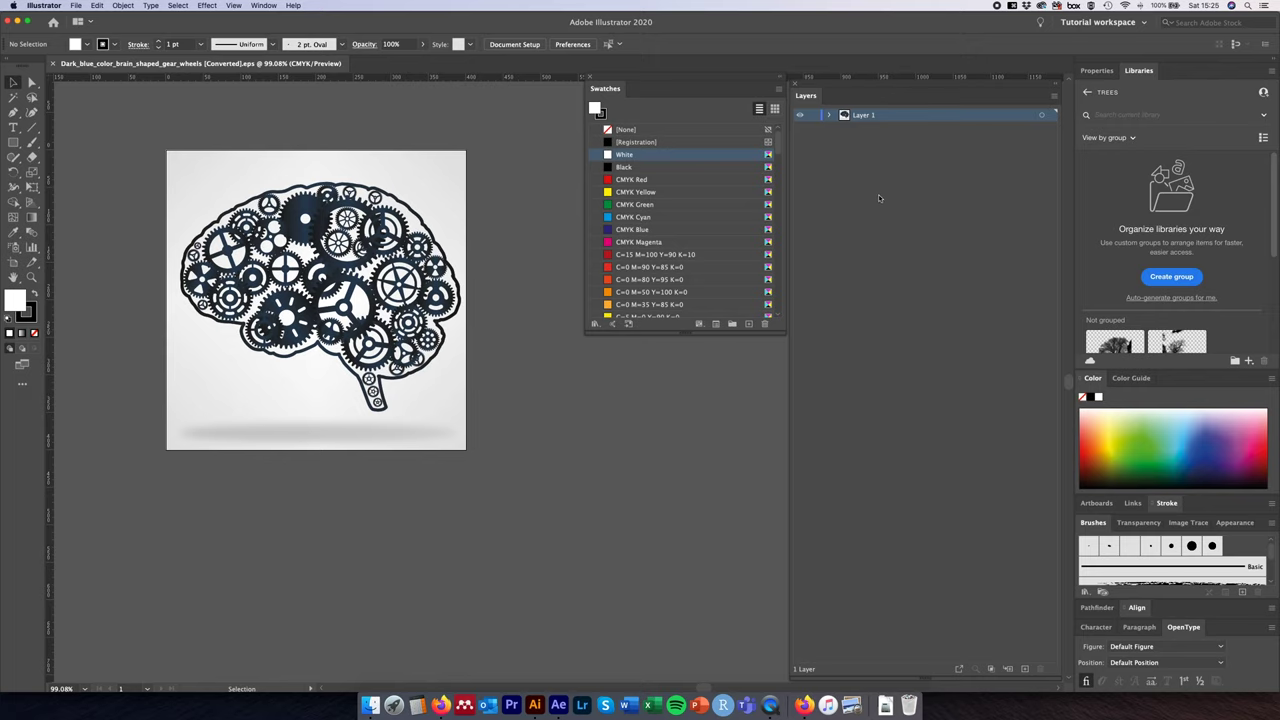
left_click(264, 6)
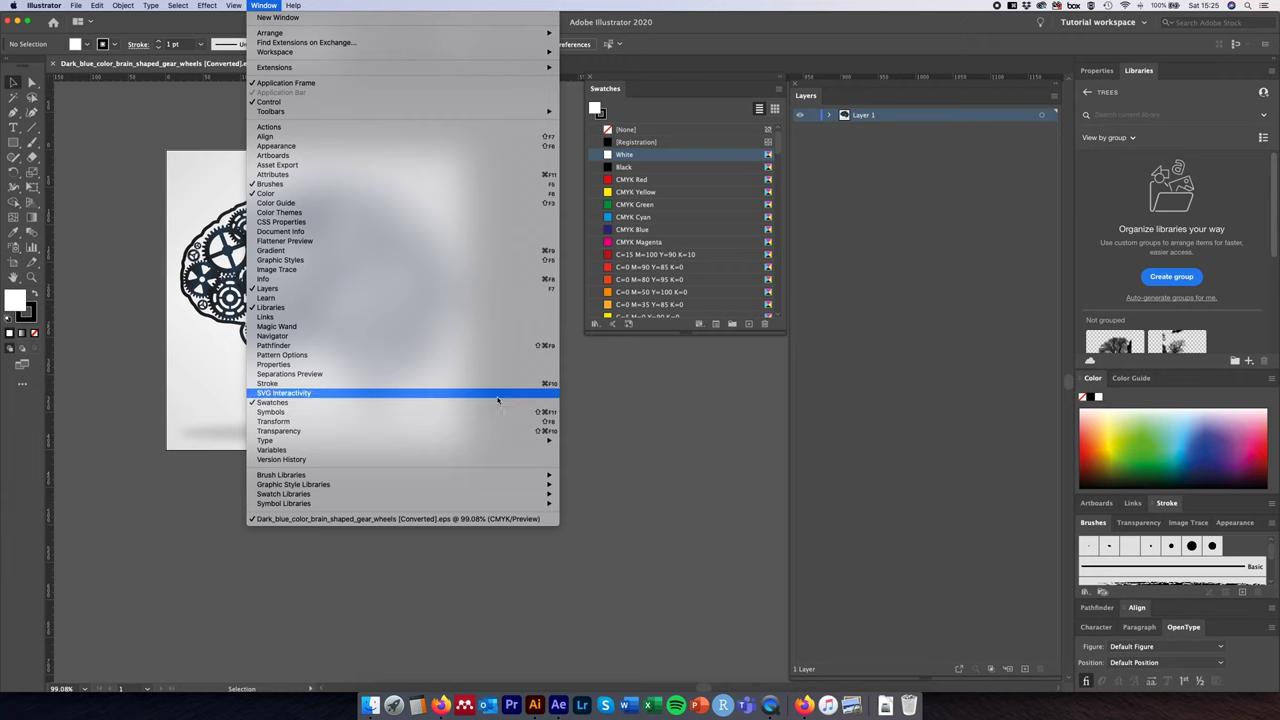
left_click(676, 408)
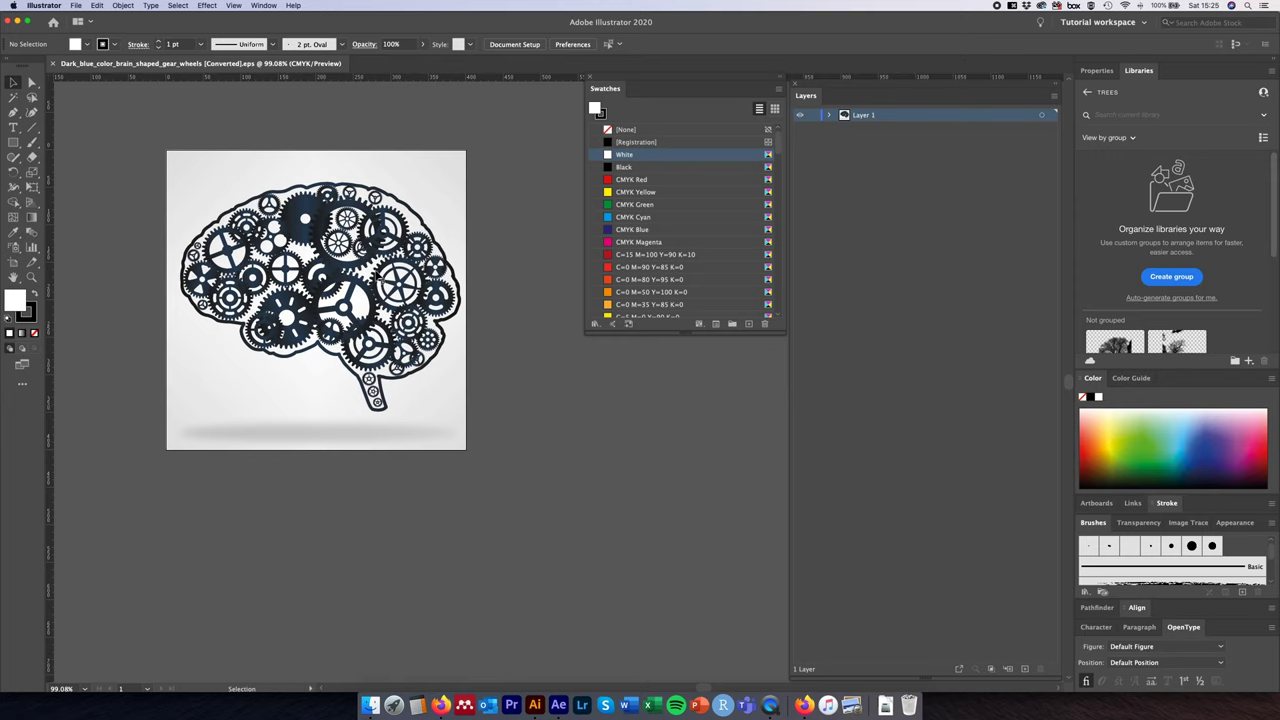
Step: Move the gear-wheel brain group up about 15 px on the artboard
left_click(305, 218)
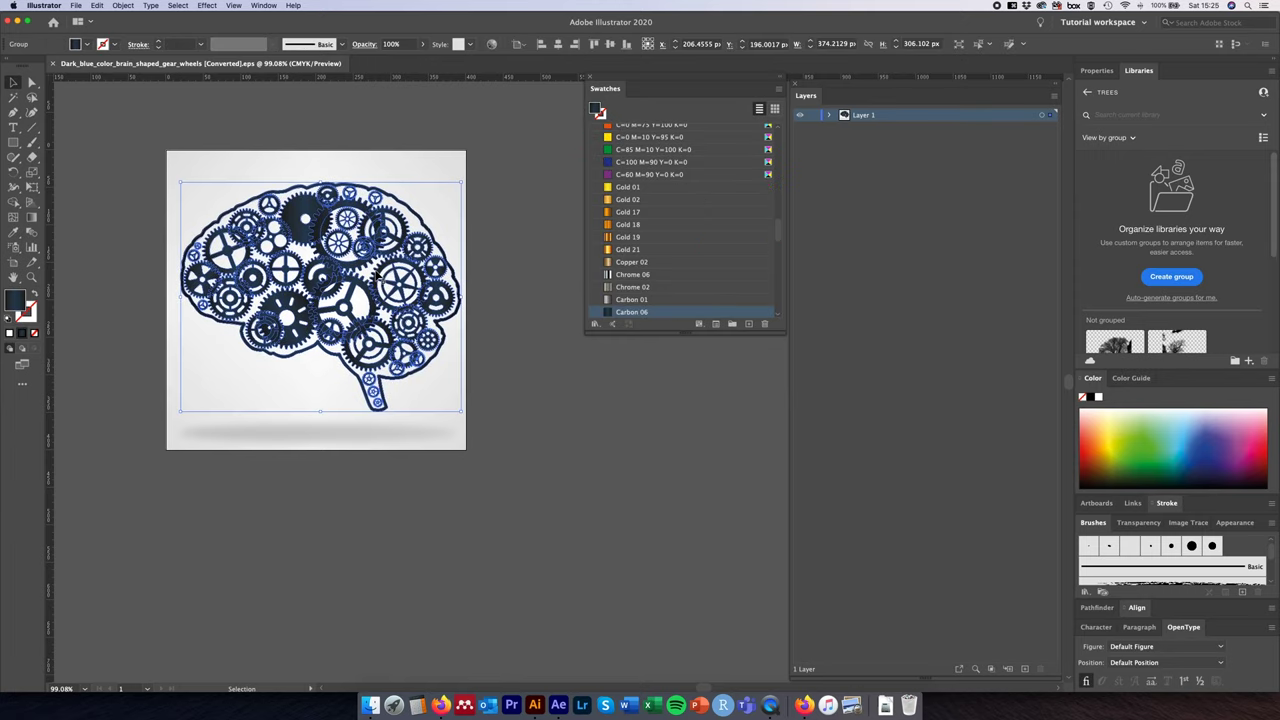
mouse_move(387, 314)
left_mouse_down()
mouse_move(370, 350)
mouse_move(386, 281)
mouse_move(382, 310)
left_mouse_up()
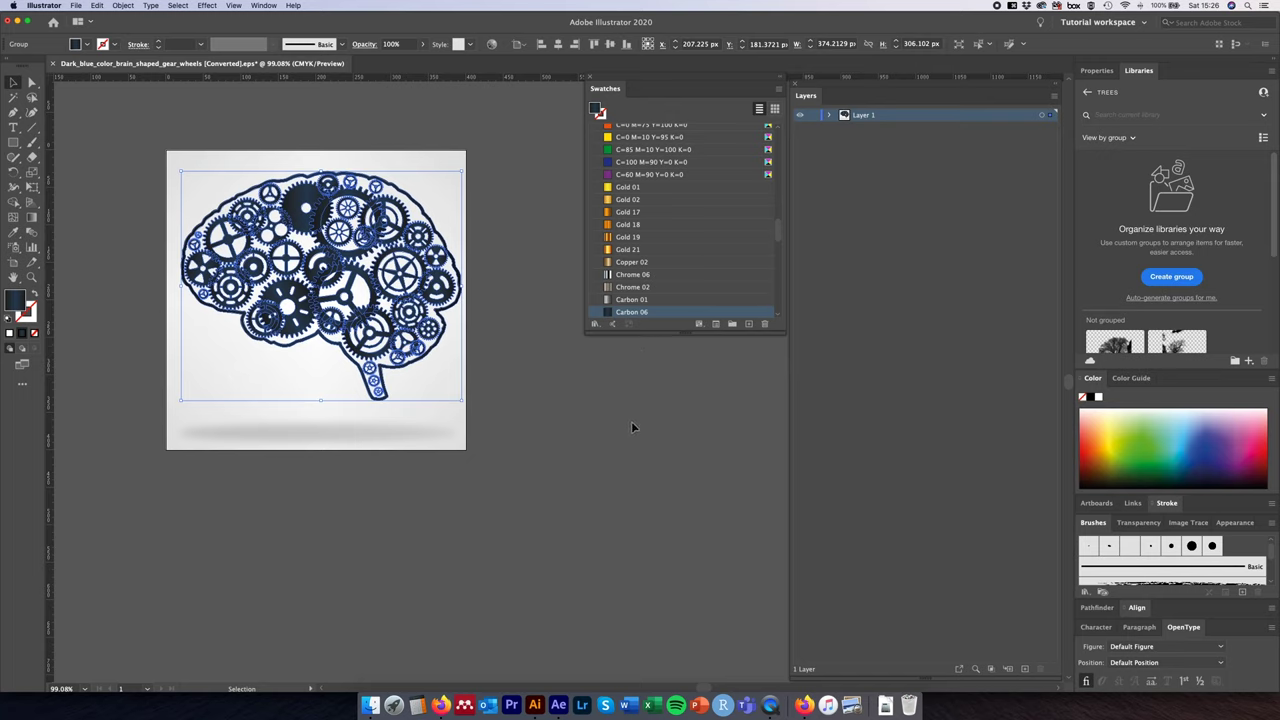
Step: Expand Layer 1, identify its groups, and delete the one containing the grey shadow ellipse beneath the brain
left_click(877, 134)
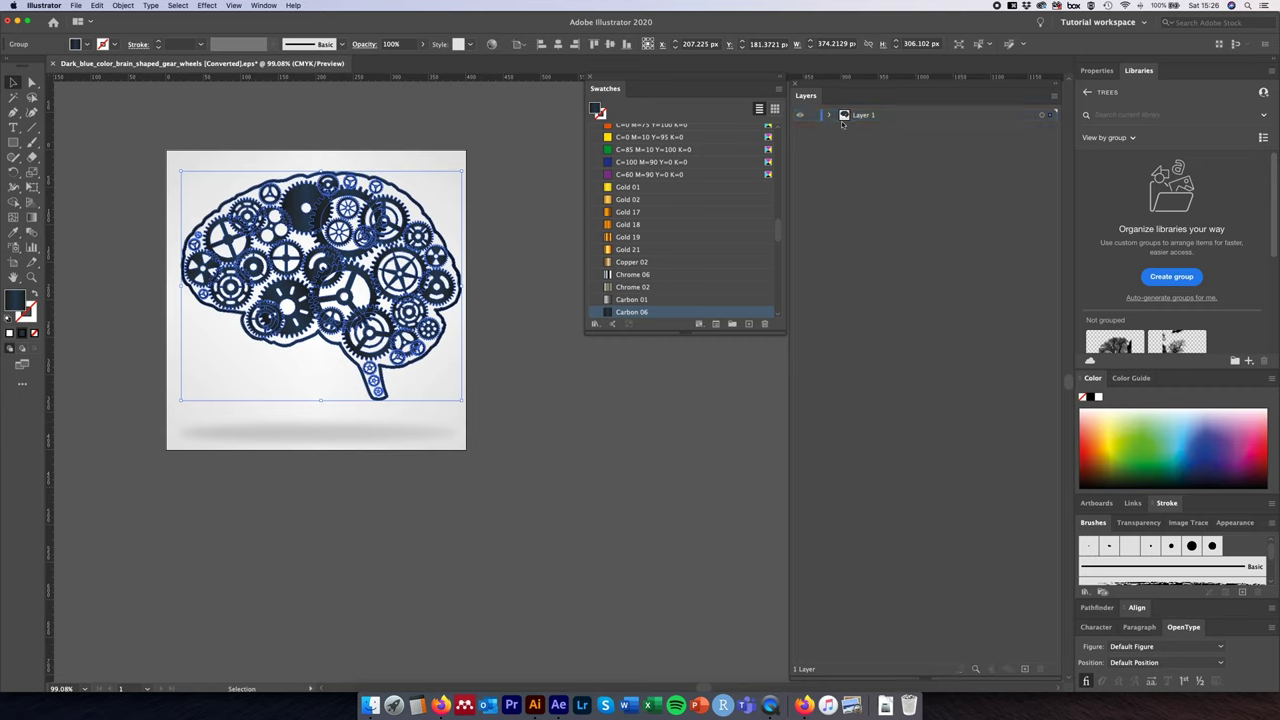
left_click(829, 116)
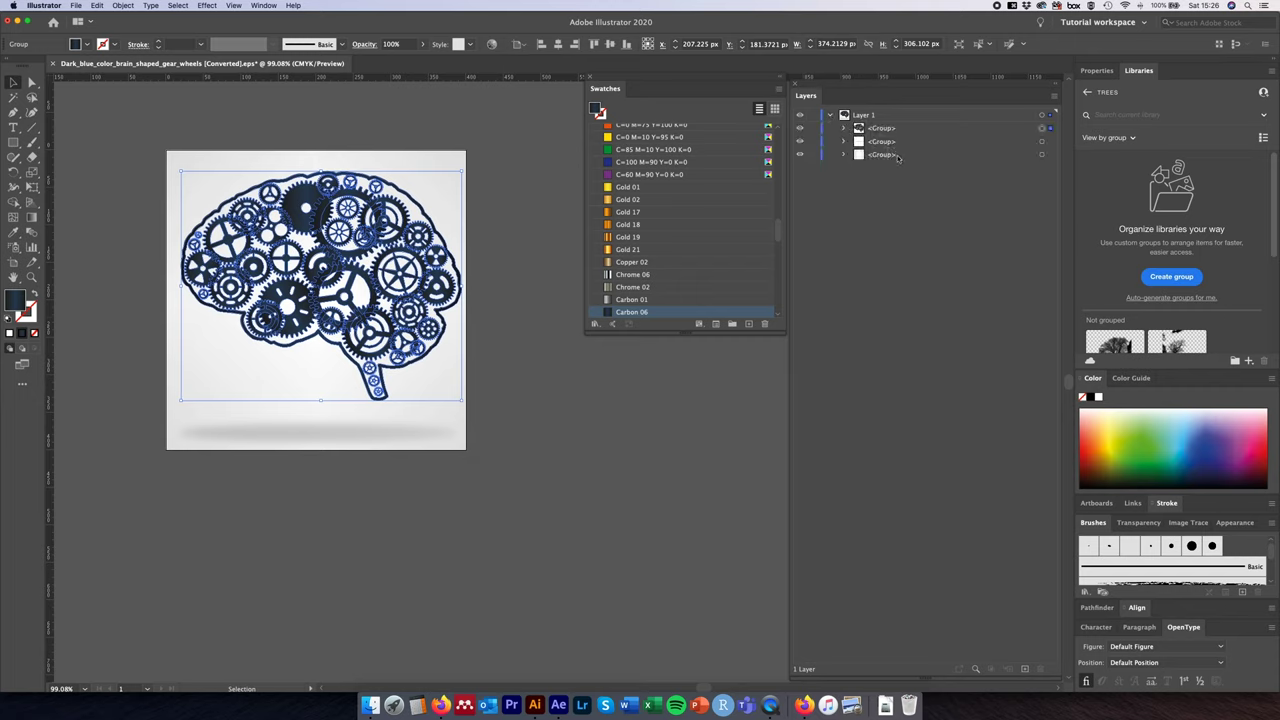
left_click(1043, 142)
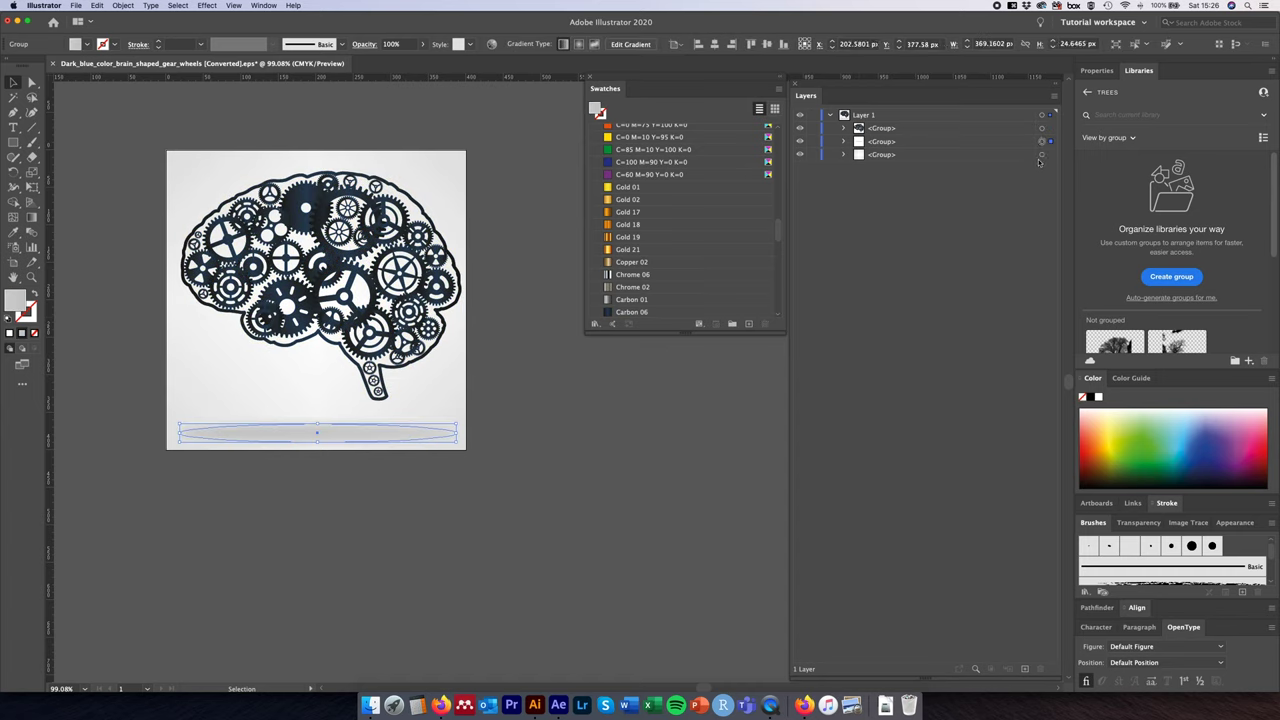
left_click(1043, 156)
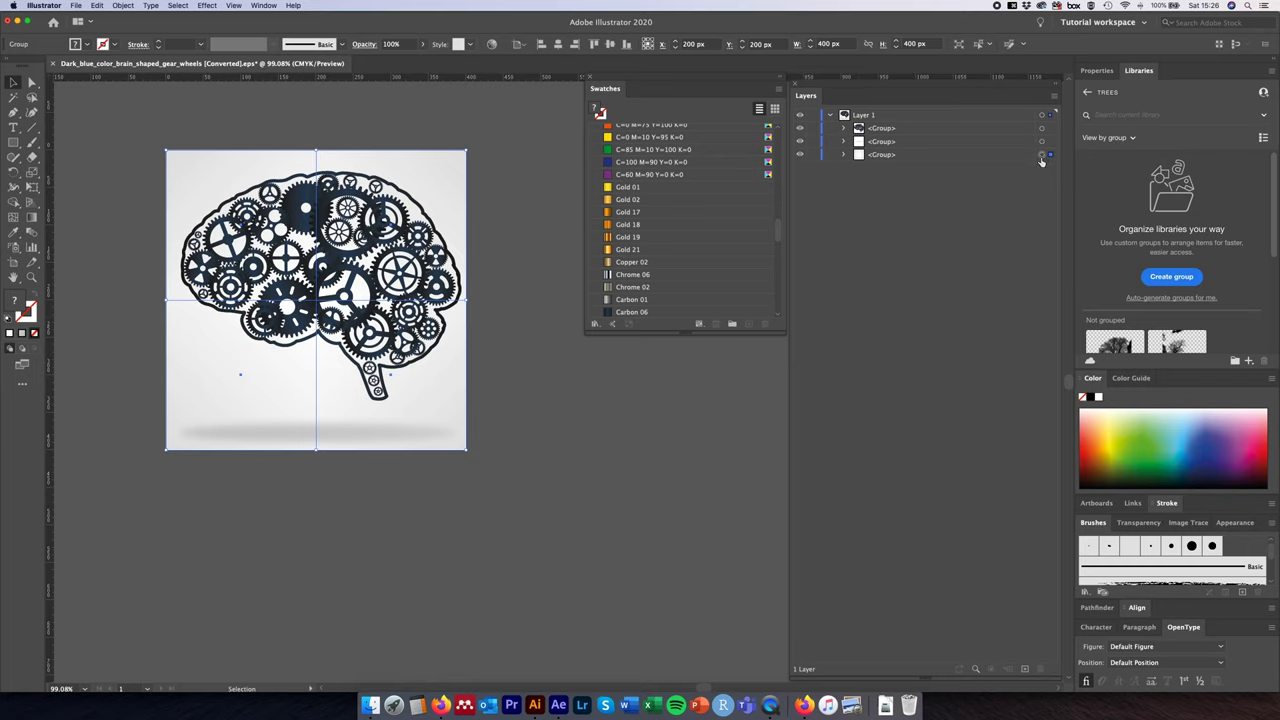
left_click(1043, 142)
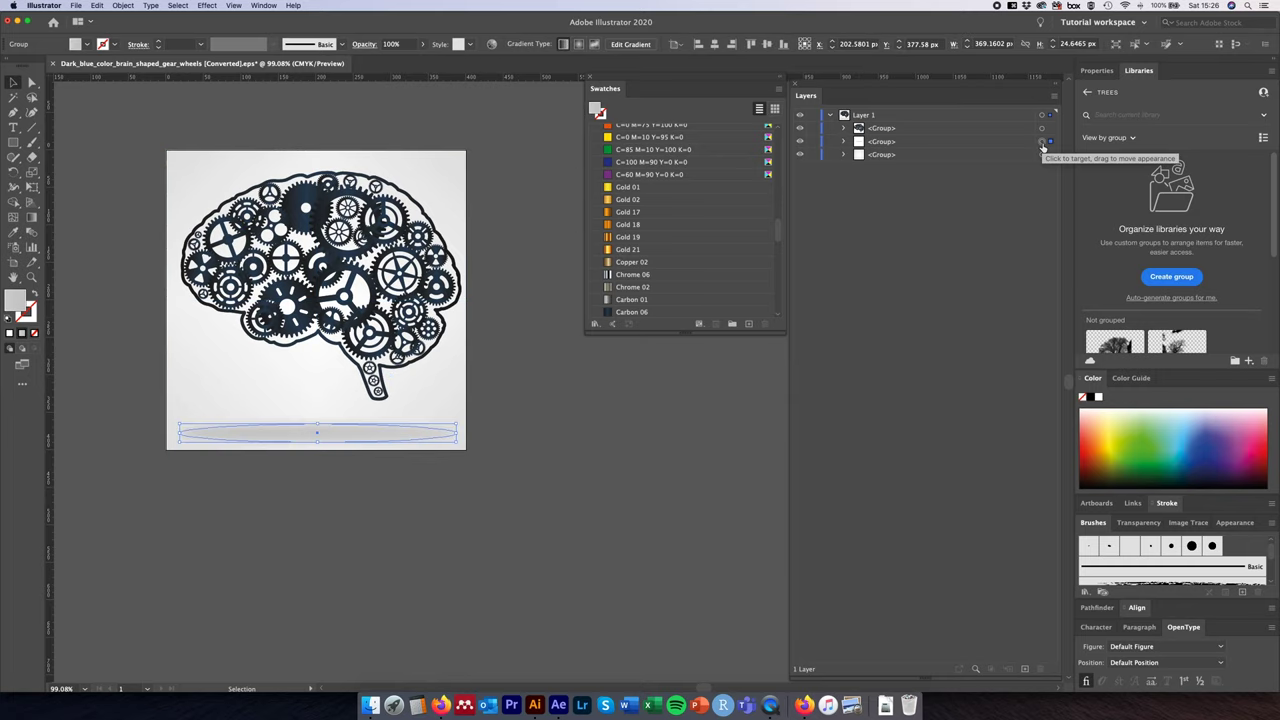
left_click(983, 146)
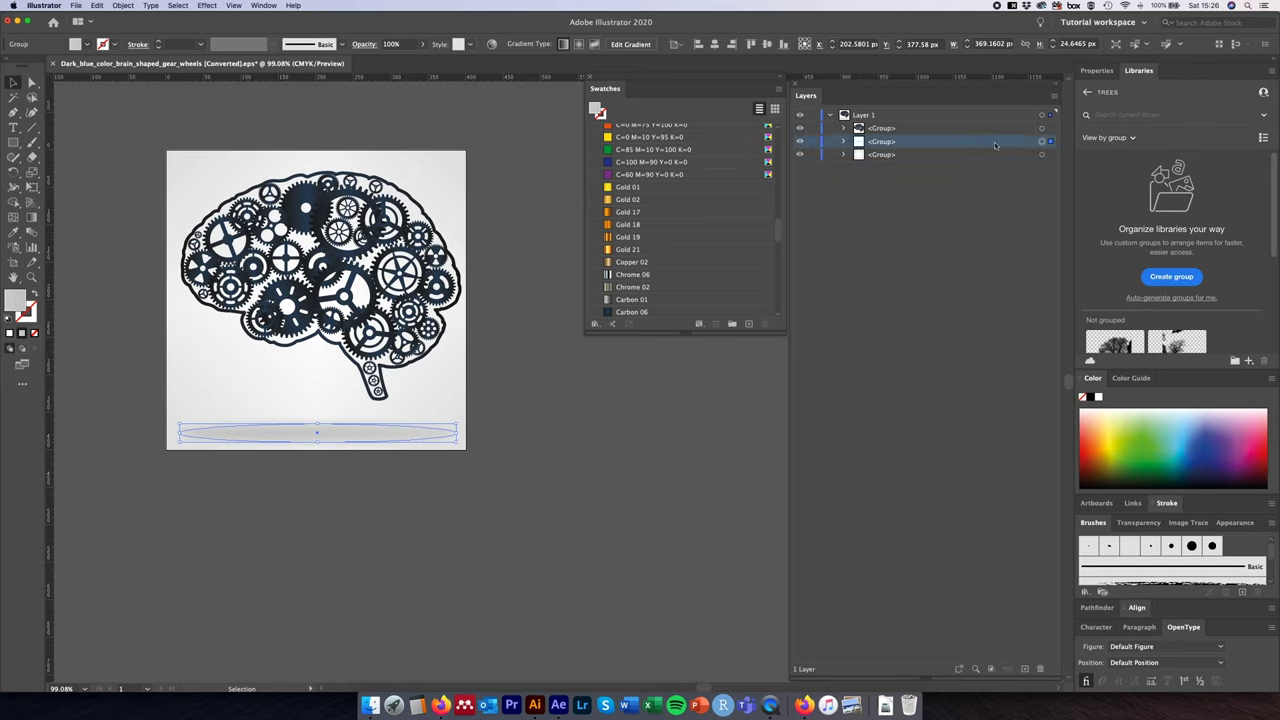
left_click(1055, 97)
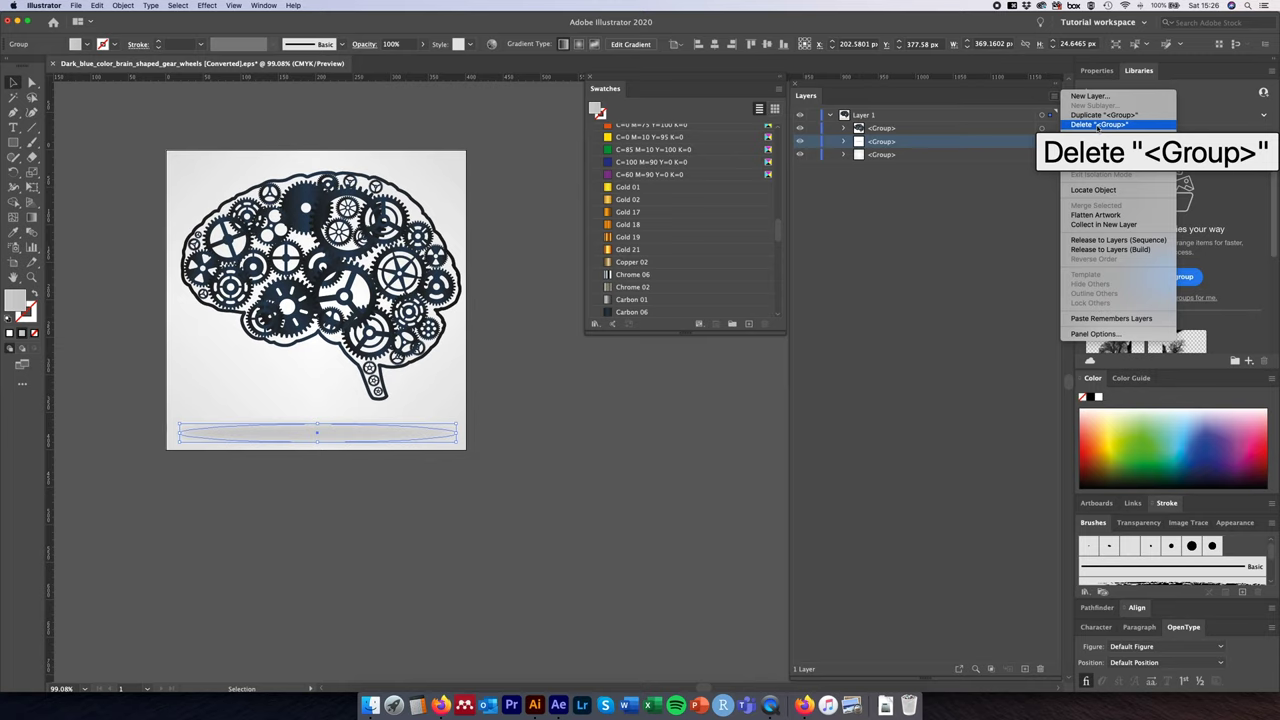
left_click(1097, 127)
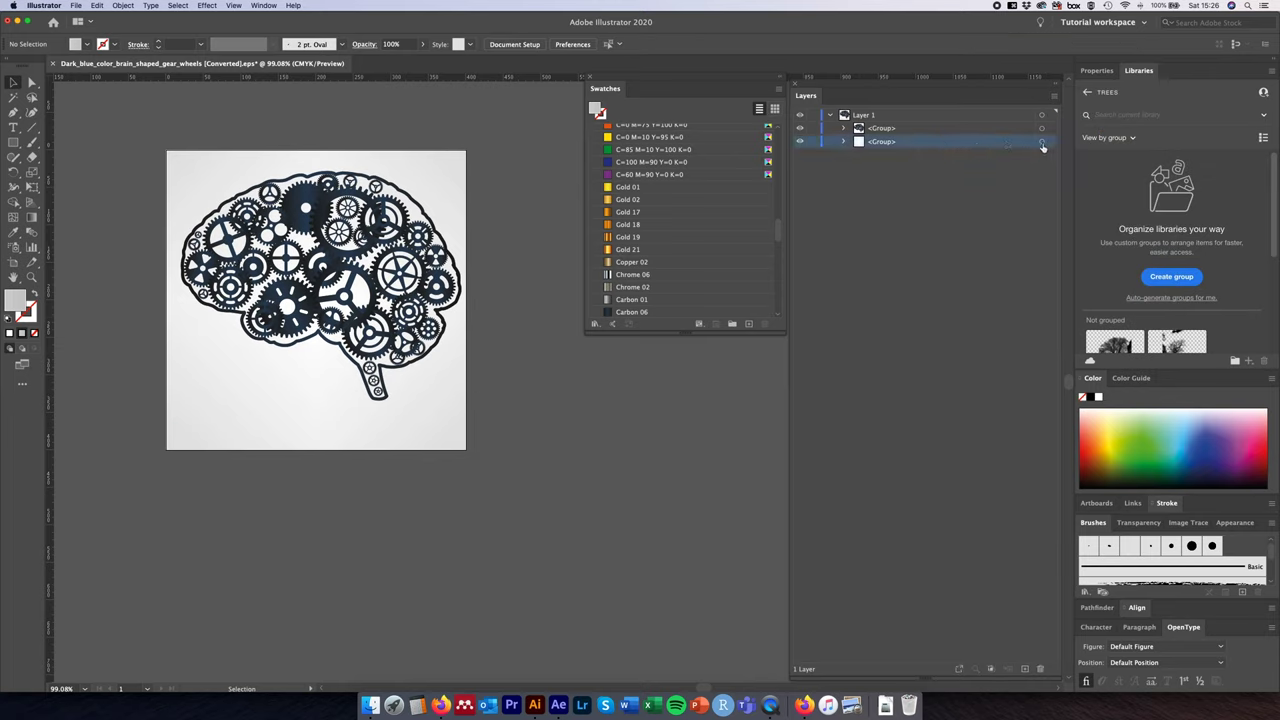
Step: Delete the group containing the 400 × 400 px grey background behind the brain
left_click(1042, 142)
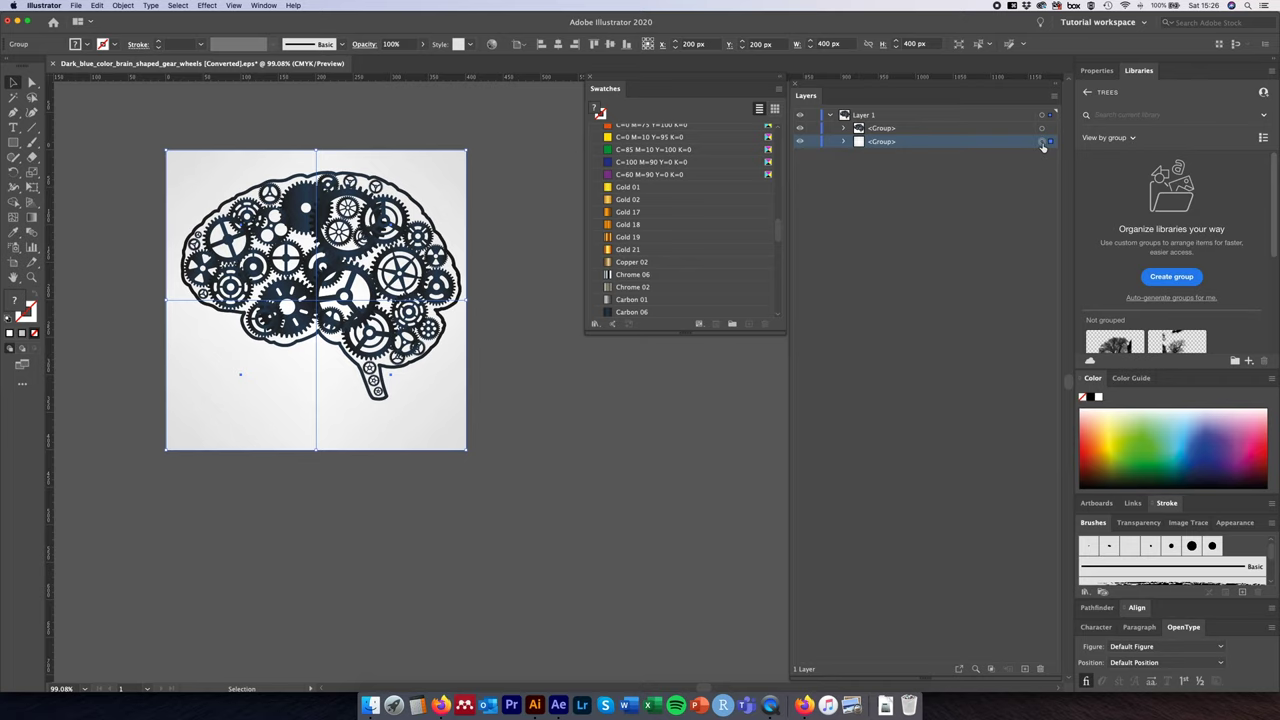
left_click(1054, 95)
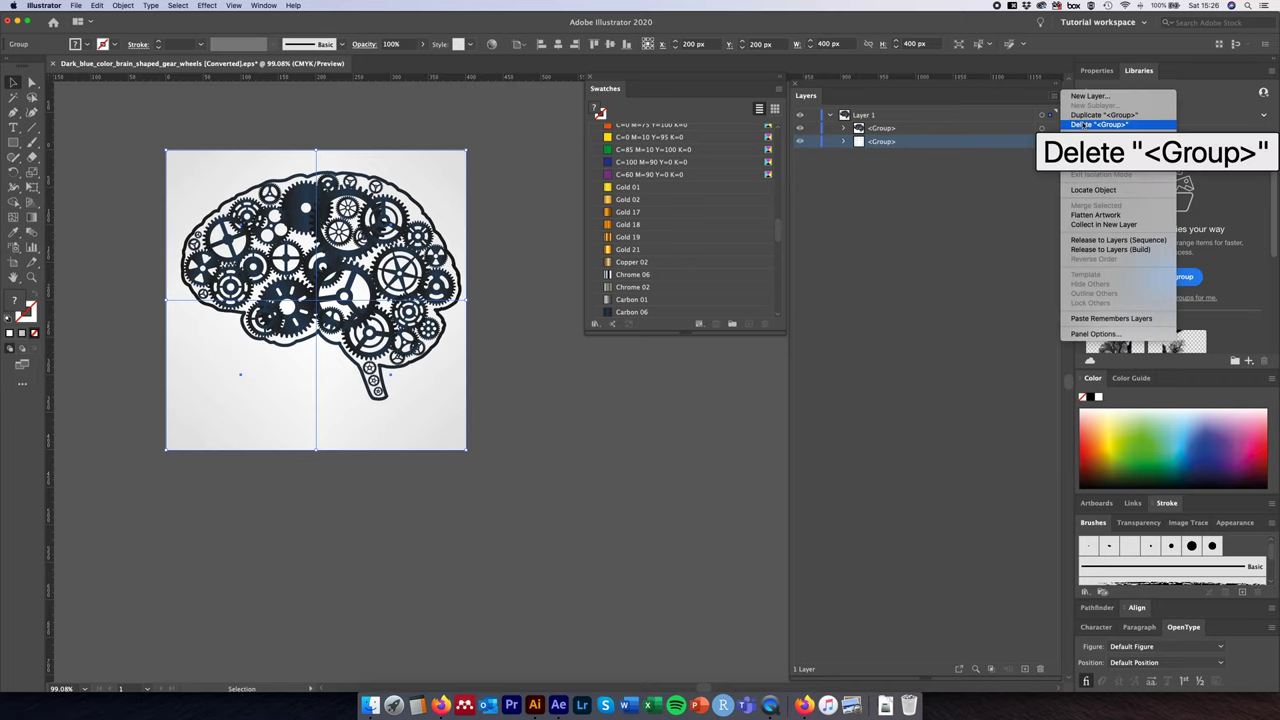
left_click(1085, 124)
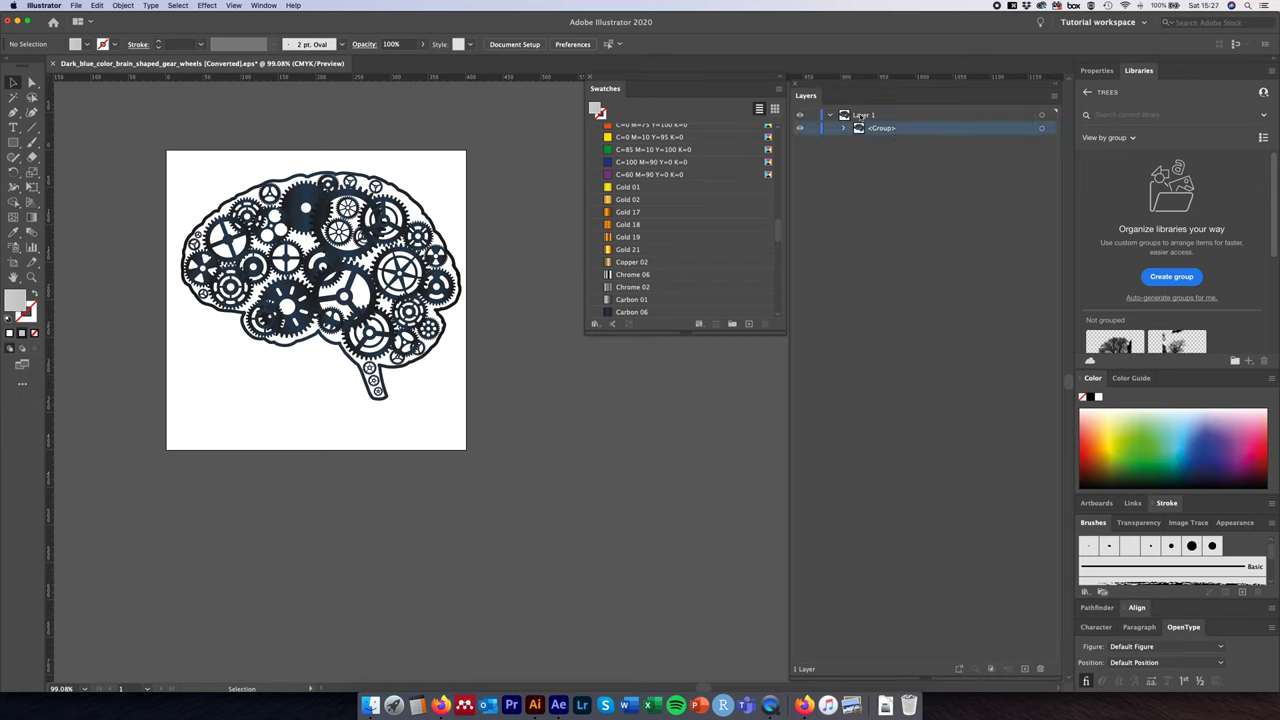
Step: Expand the remaining group in Layer 1 and its nested group to list the individual compound paths
left_click(862, 117)
left_click(844, 130)
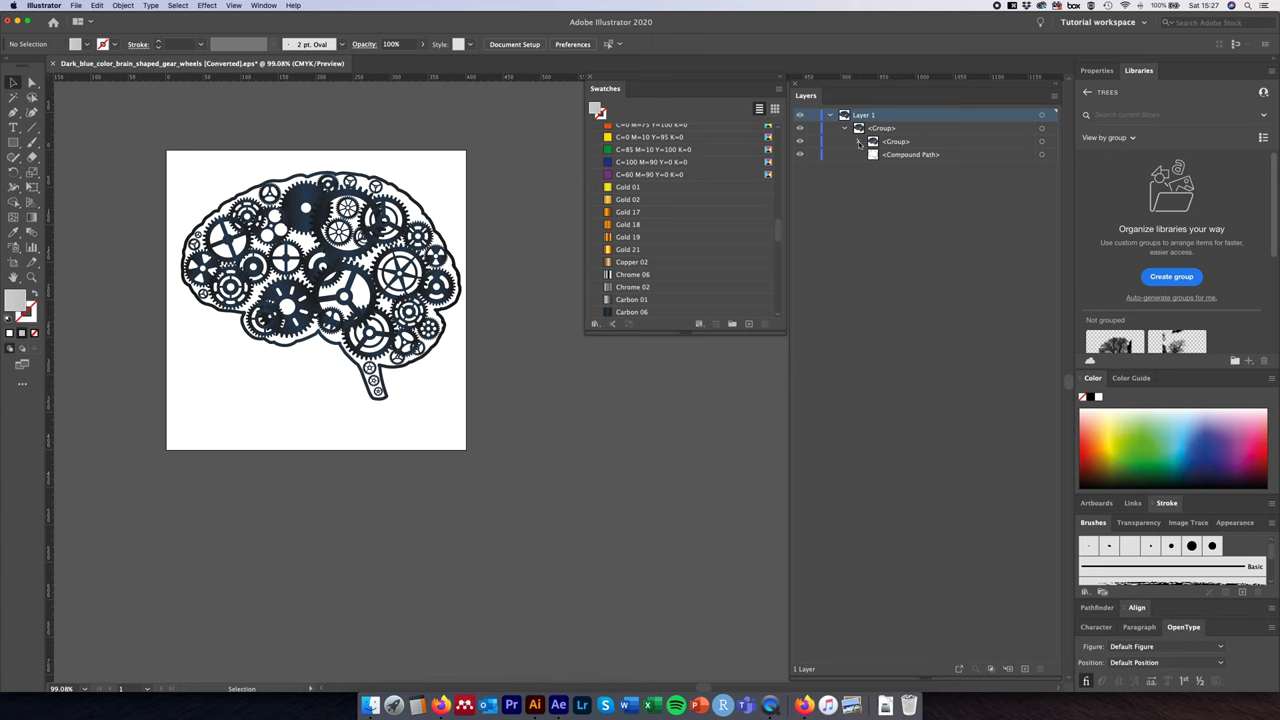
left_click(859, 142)
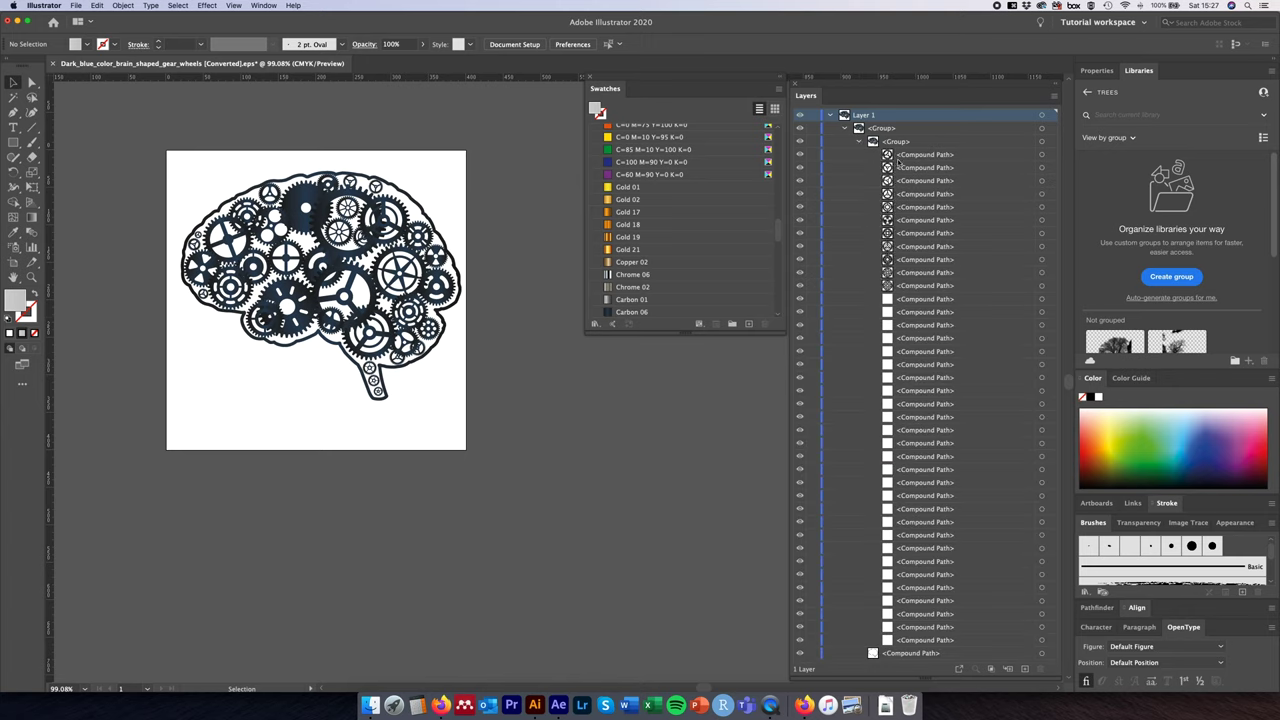
Step: Examine the first nine compound paths in the nested group one after another
left_click(902, 157)
left_click(909, 168)
left_click(910, 181)
left_click(912, 194)
left_click(913, 207)
left_click(913, 220)
left_click(913, 233)
left_click(913, 246)
left_click(913, 260)
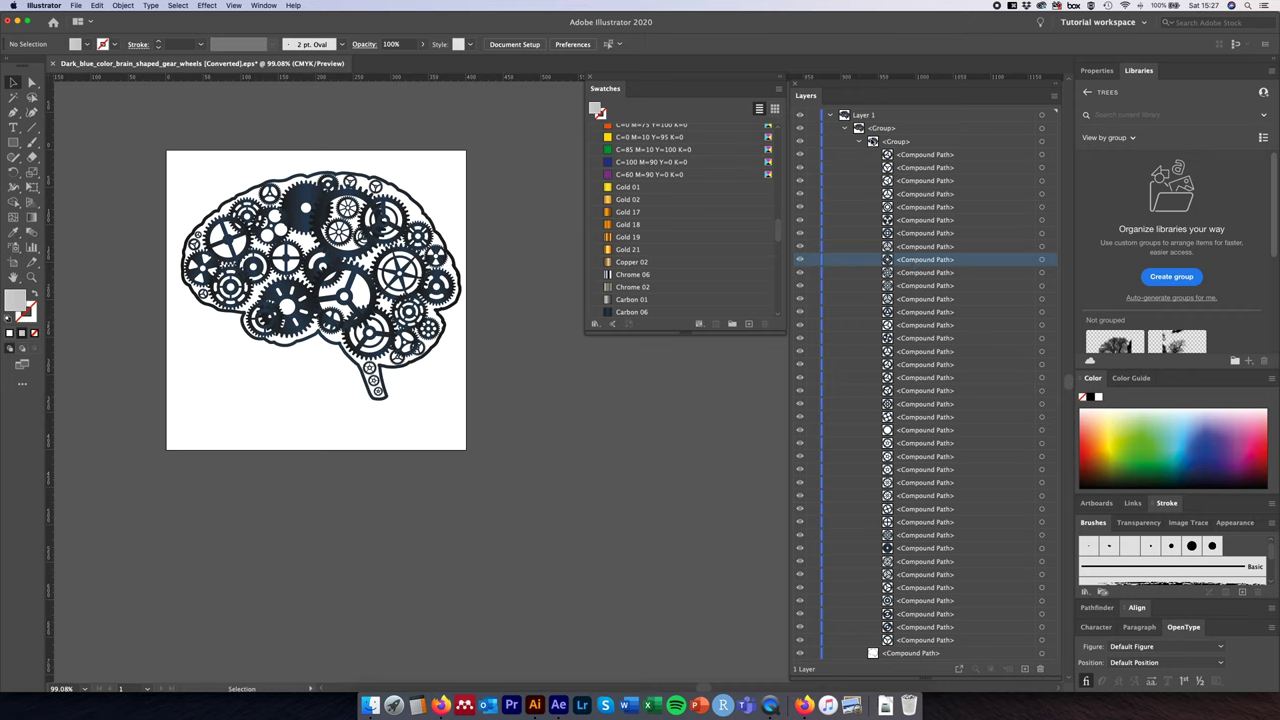
Step: Release the nested group's compound paths to separate layers with Release to Layers (Sequence)
left_click(908, 142)
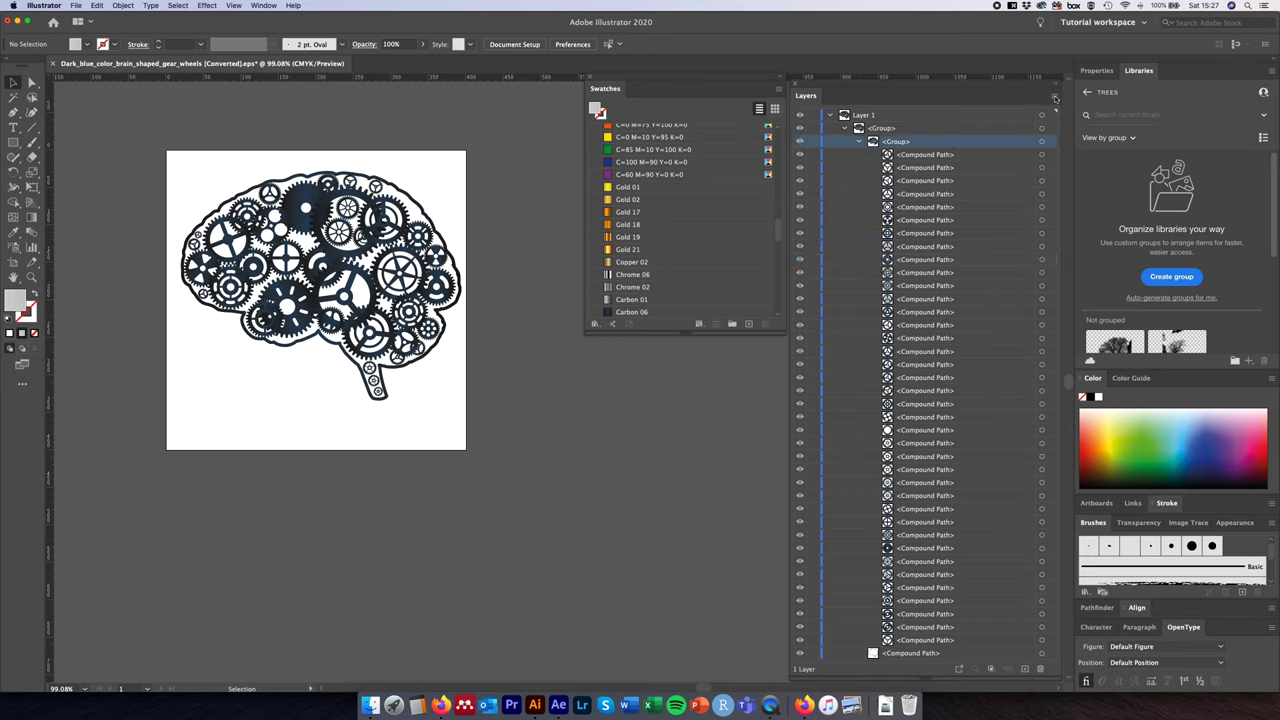
left_click(1054, 97)
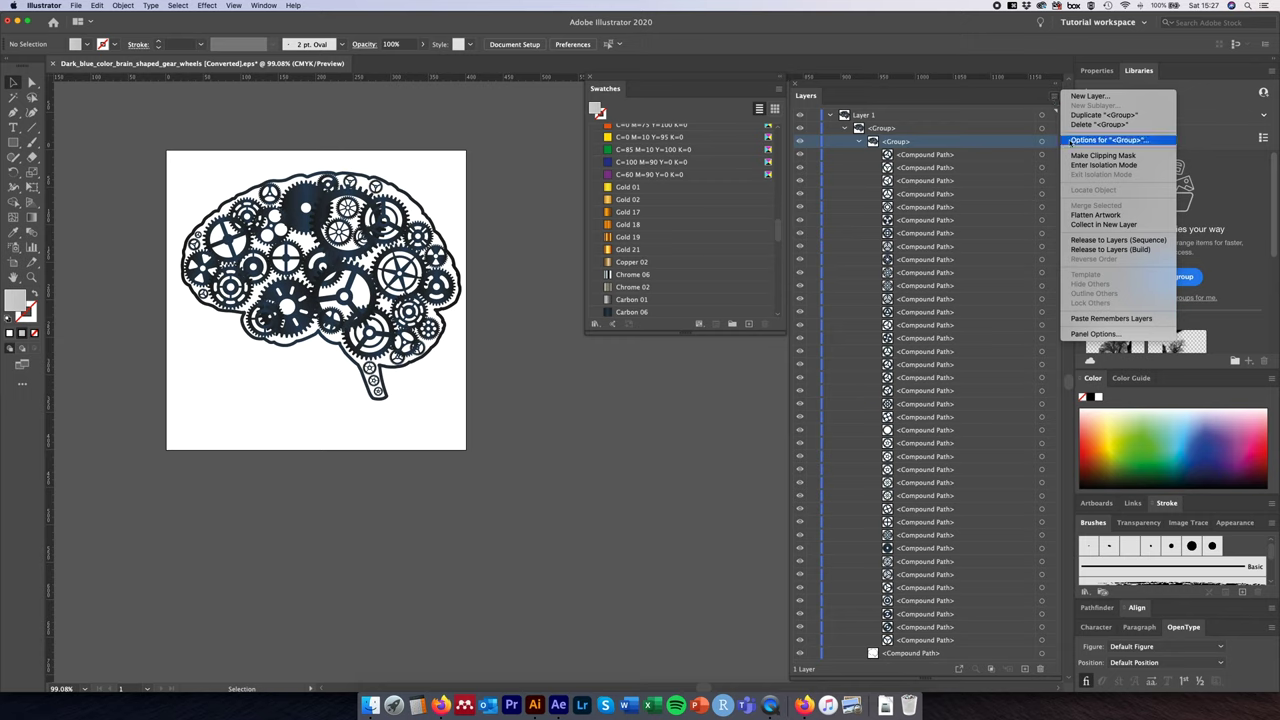
left_click(1120, 240)
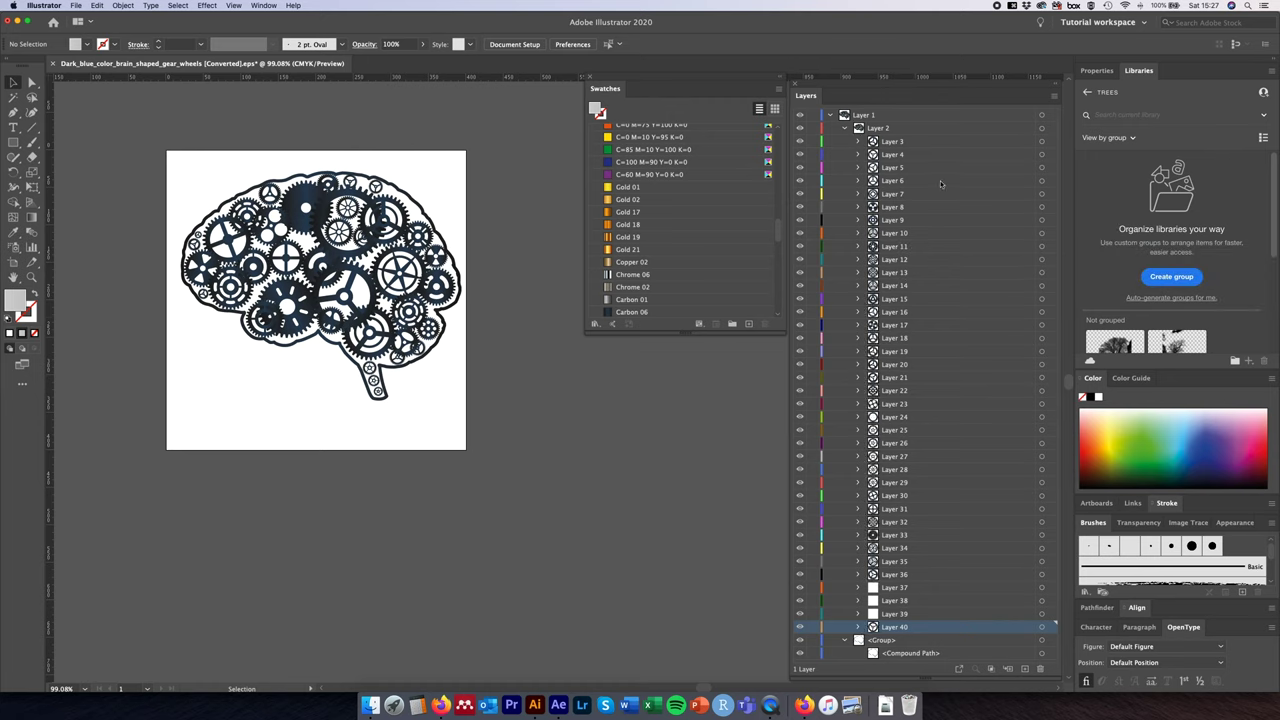
Step: Go through Layer 3 to Layer 8 and their parent Layer 2 to examine the released gear layers
left_click(895, 141)
left_click(895, 154)
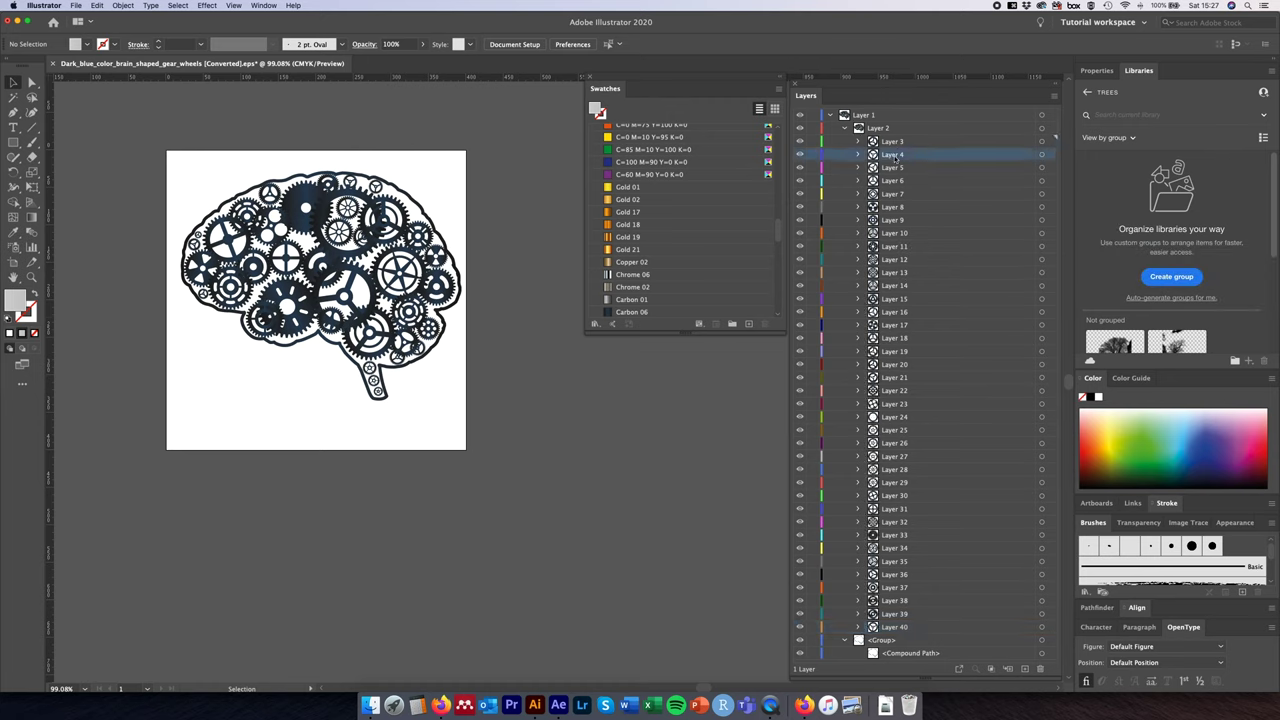
left_click(896, 167)
left_click(897, 180)
left_click(898, 194)
left_click(898, 206)
left_click(878, 128)
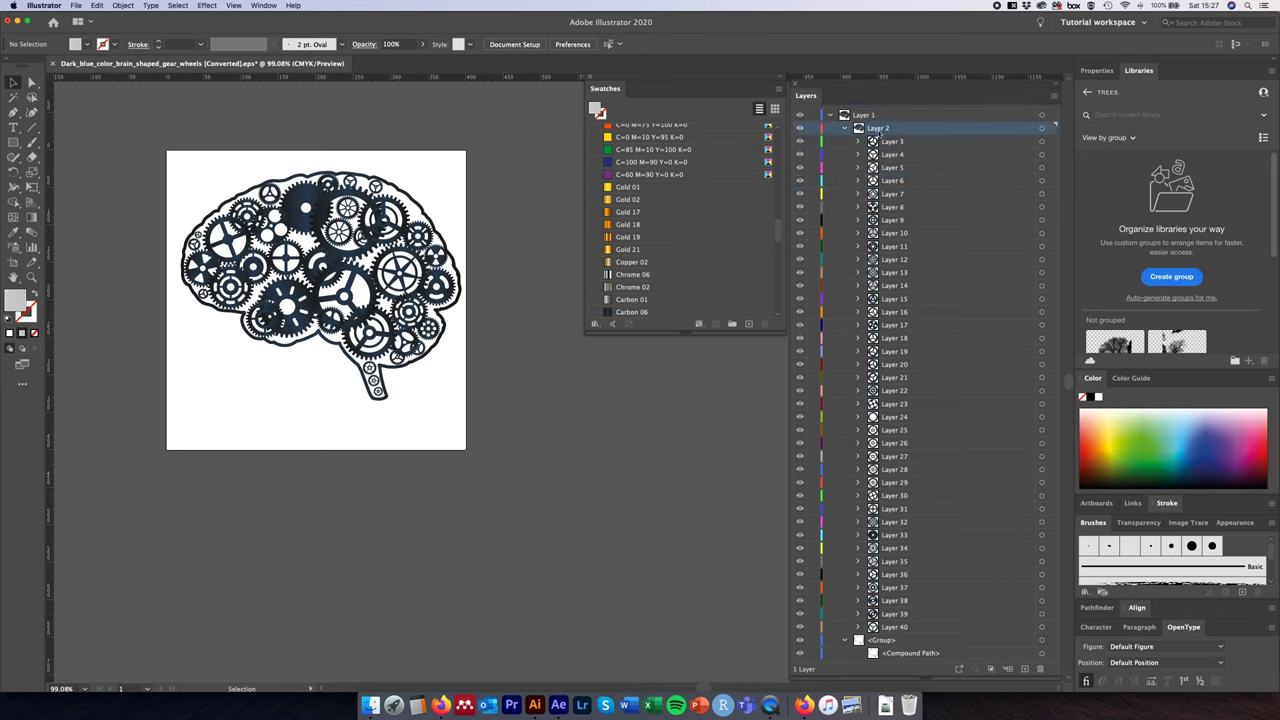
Step: Move Layer 3 through Layer 40 out of Layer 2 and Layer 1 so they become top-level layers
left_click(913, 142)
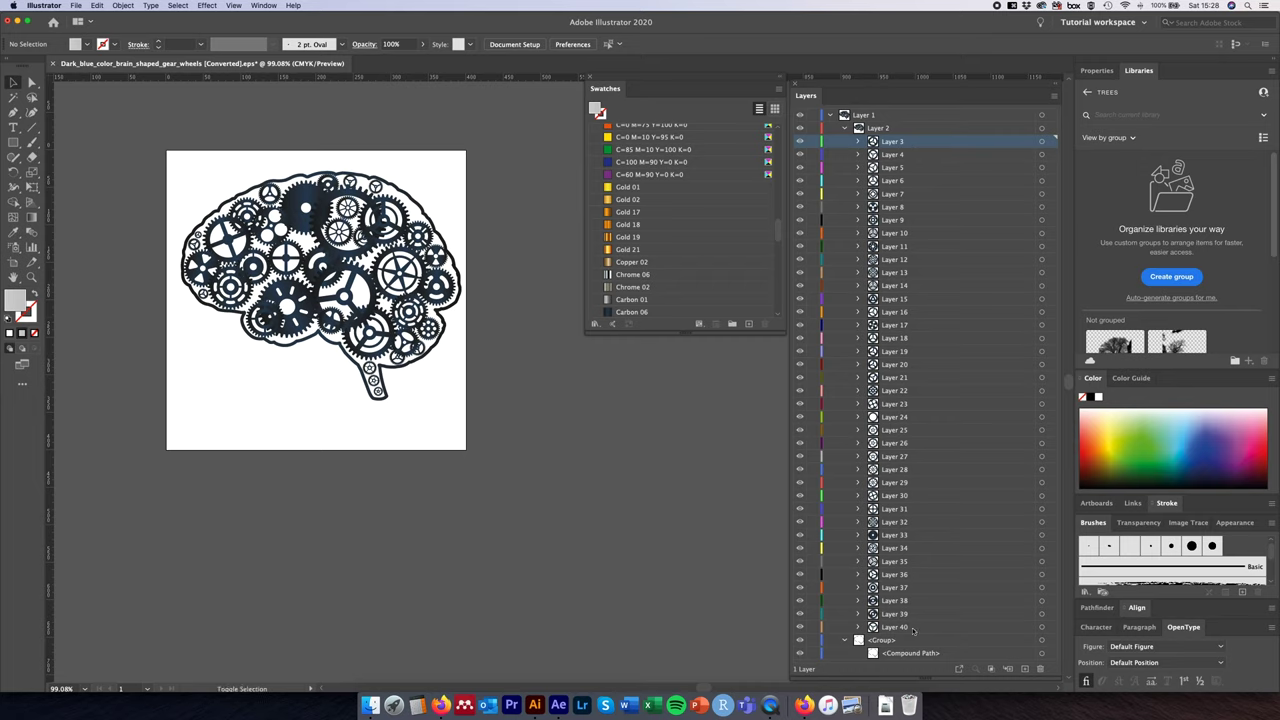
left_click(912, 628, "shift")
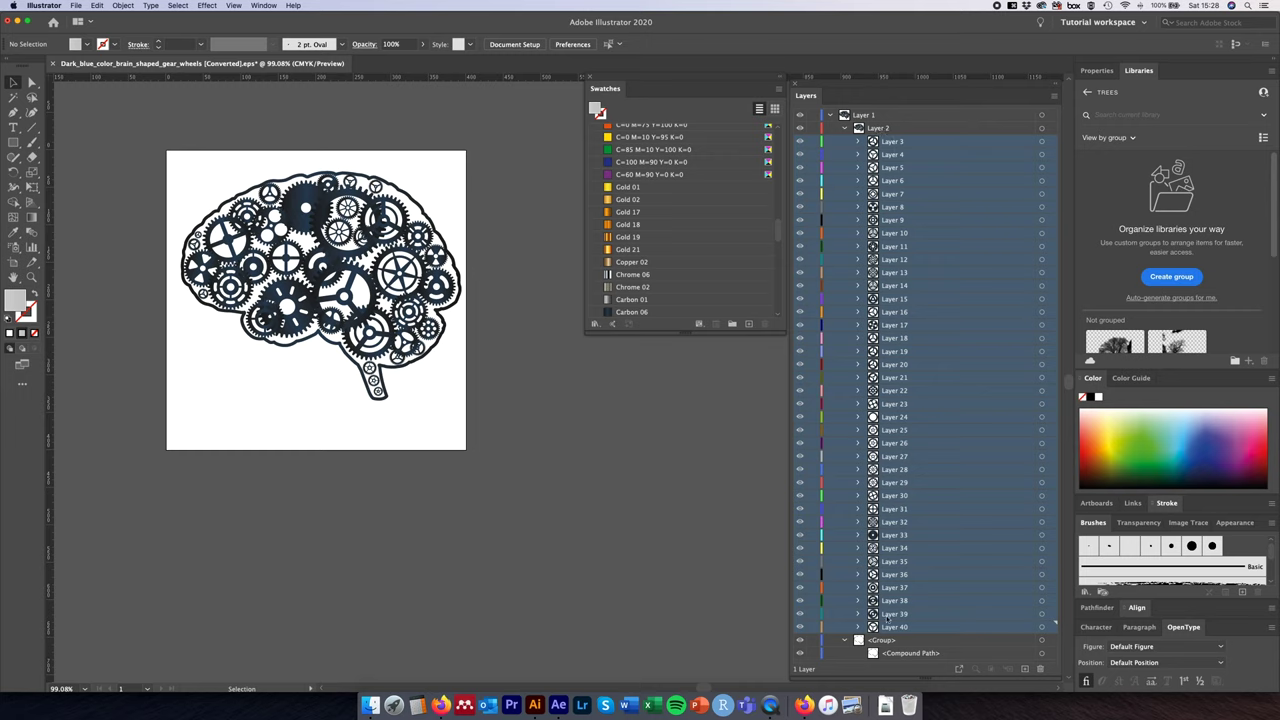
left_click_drag(888, 620, 867, 663)
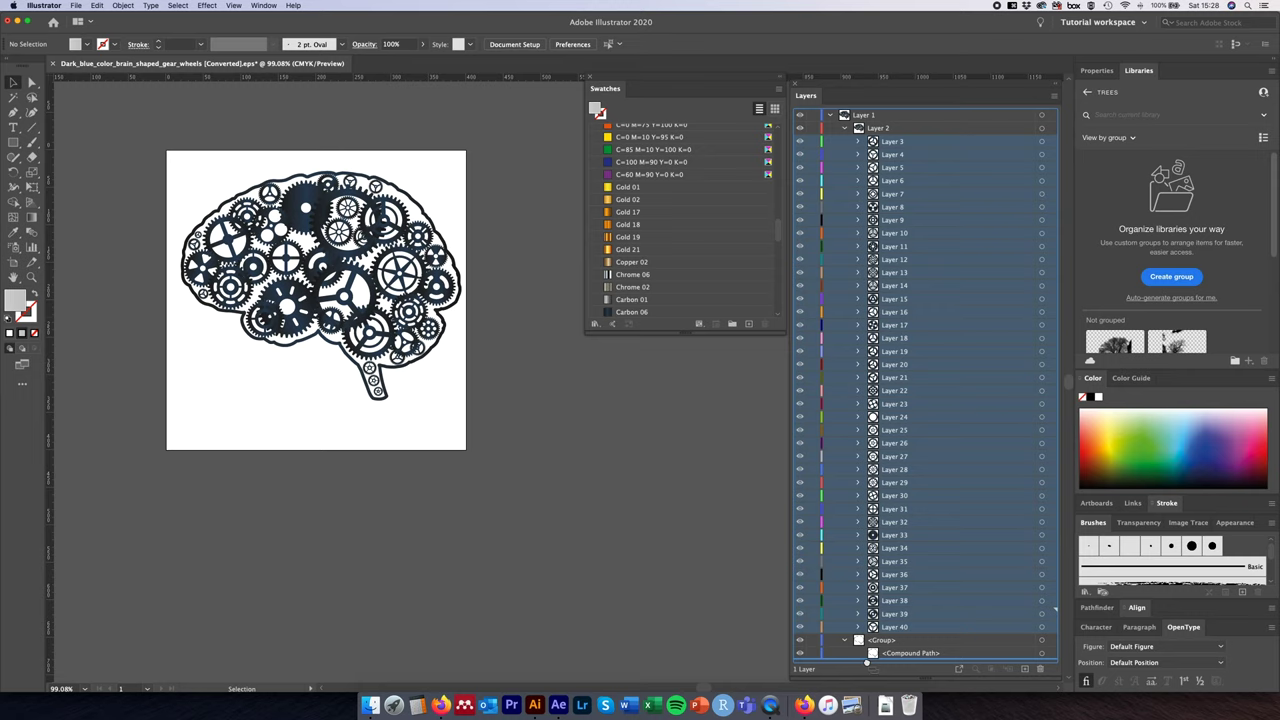
left_click_drag(867, 663, 867, 664)
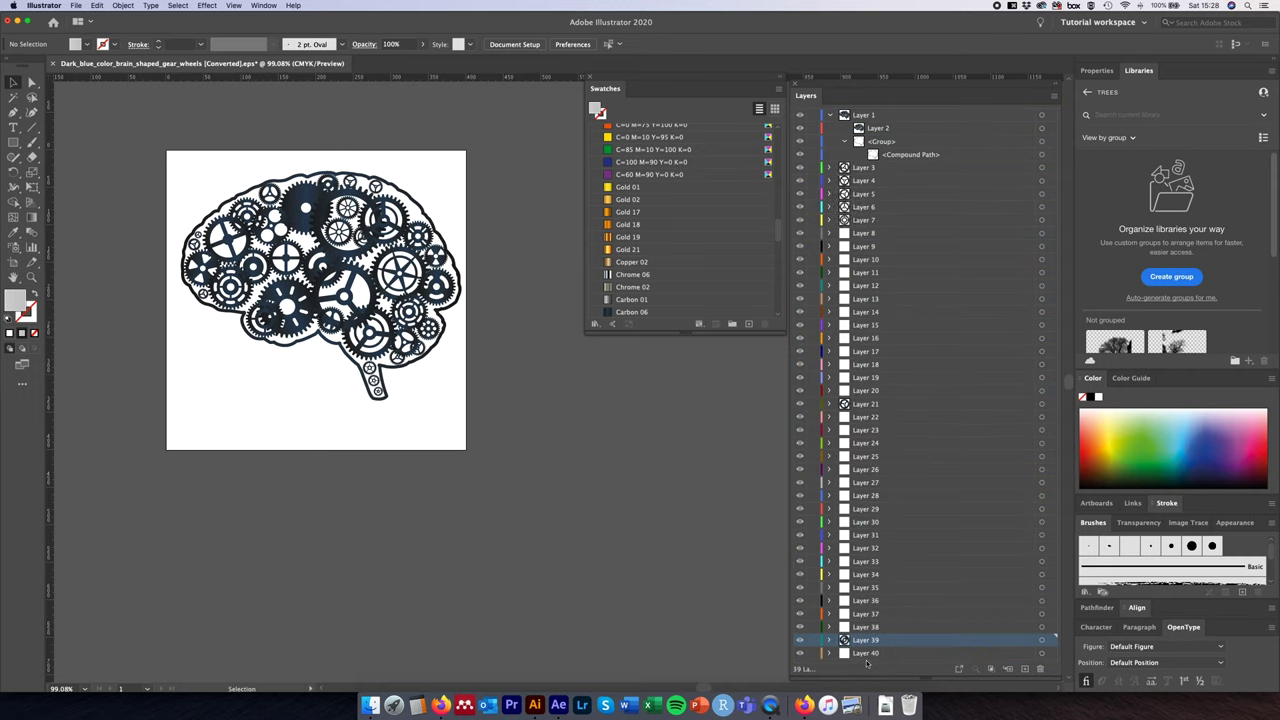
Step: Go through the moved Layers 3 to 7 and Layer 2, collapse Layer 1, and review the top-level layer list
left_click(865, 167)
left_click(865, 180)
left_click(866, 194)
left_click(866, 207)
left_click(866, 220)
left_click(880, 129)
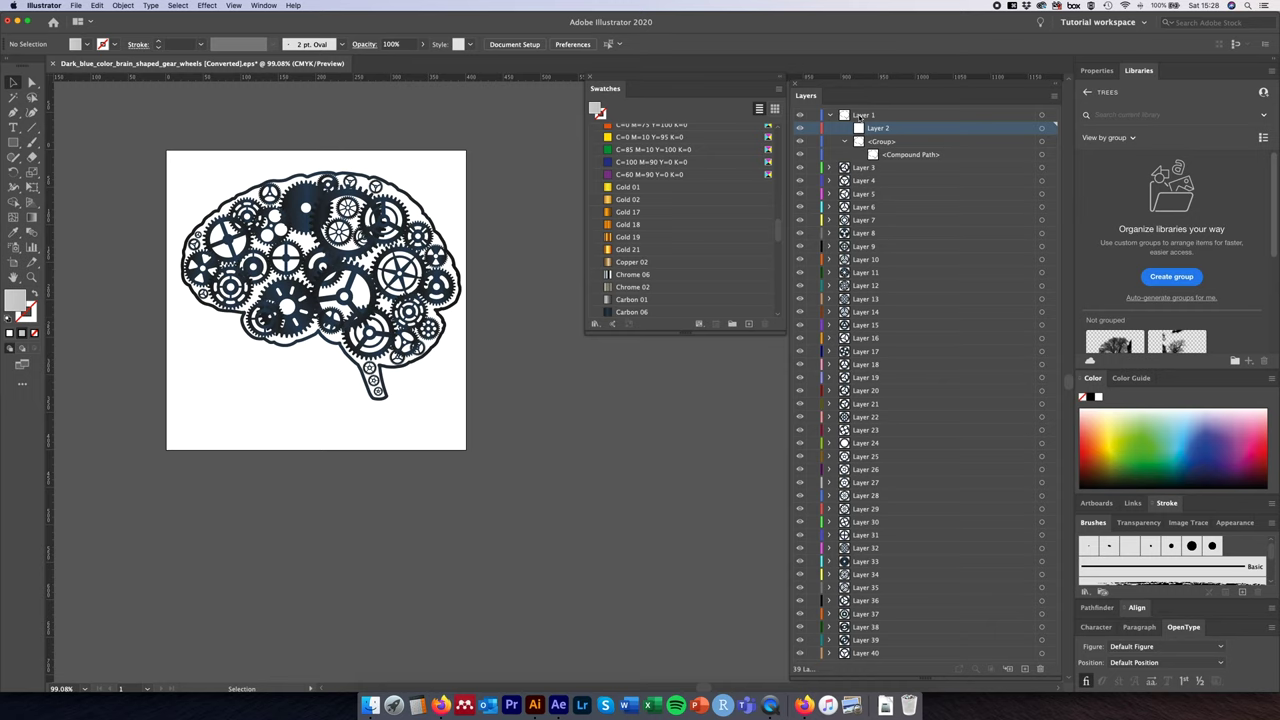
left_click(829, 115)
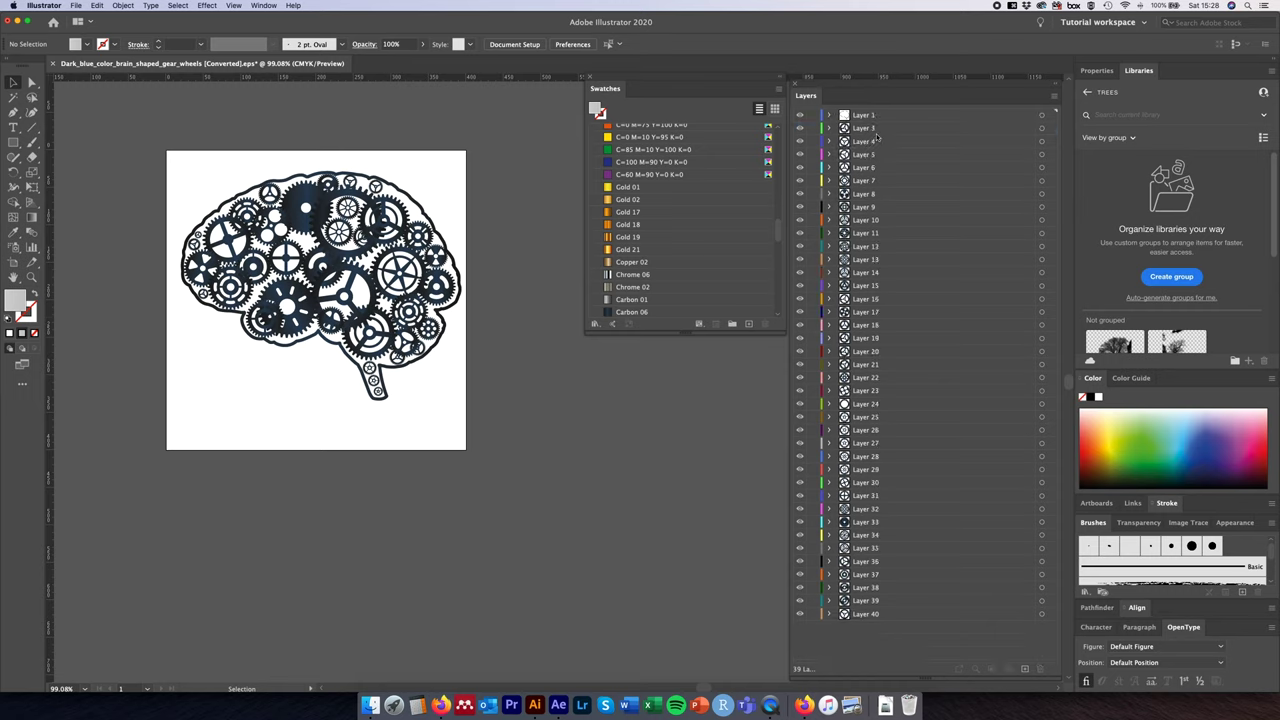
left_click(866, 117)
left_click(866, 128)
left_click(866, 141)
left_click(866, 154)
left_click(866, 167)
left_click(866, 180)
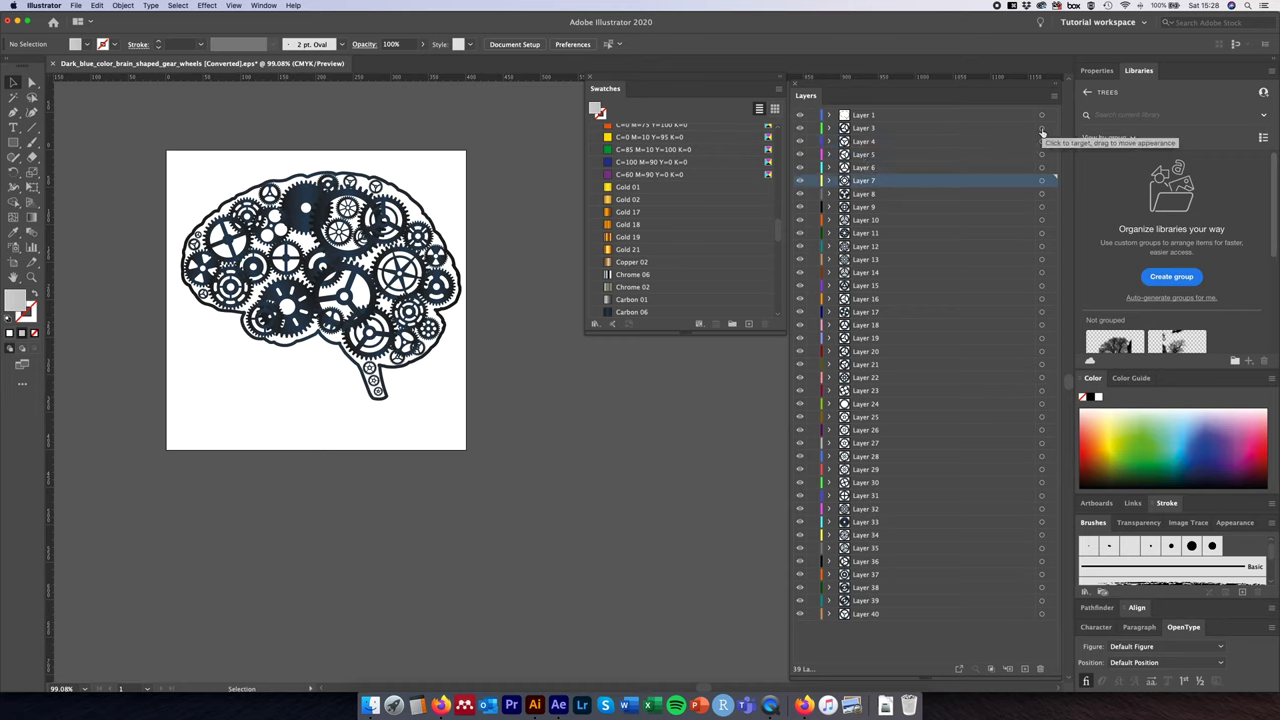
Step: Target the artwork of Layers 3 to 10 one at a time to identify the gear each holds
left_click(1042, 129)
left_click(1042, 142)
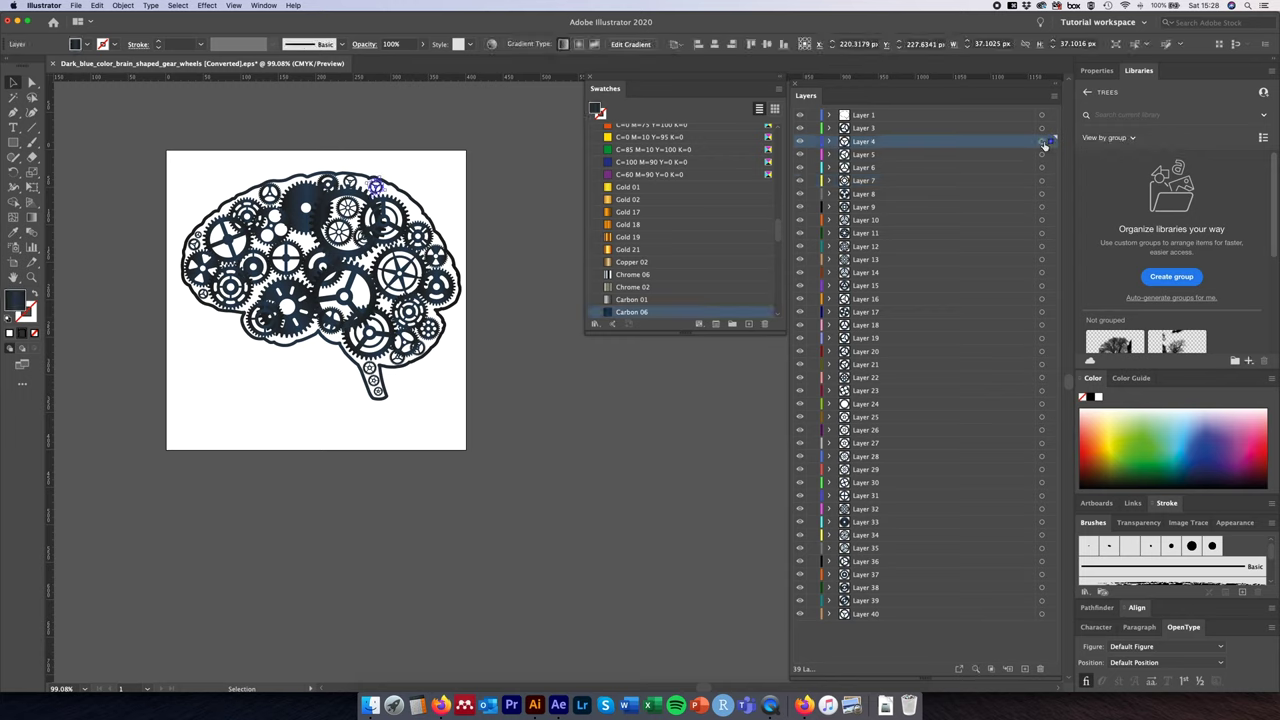
left_click(1042, 155)
left_click(1042, 168)
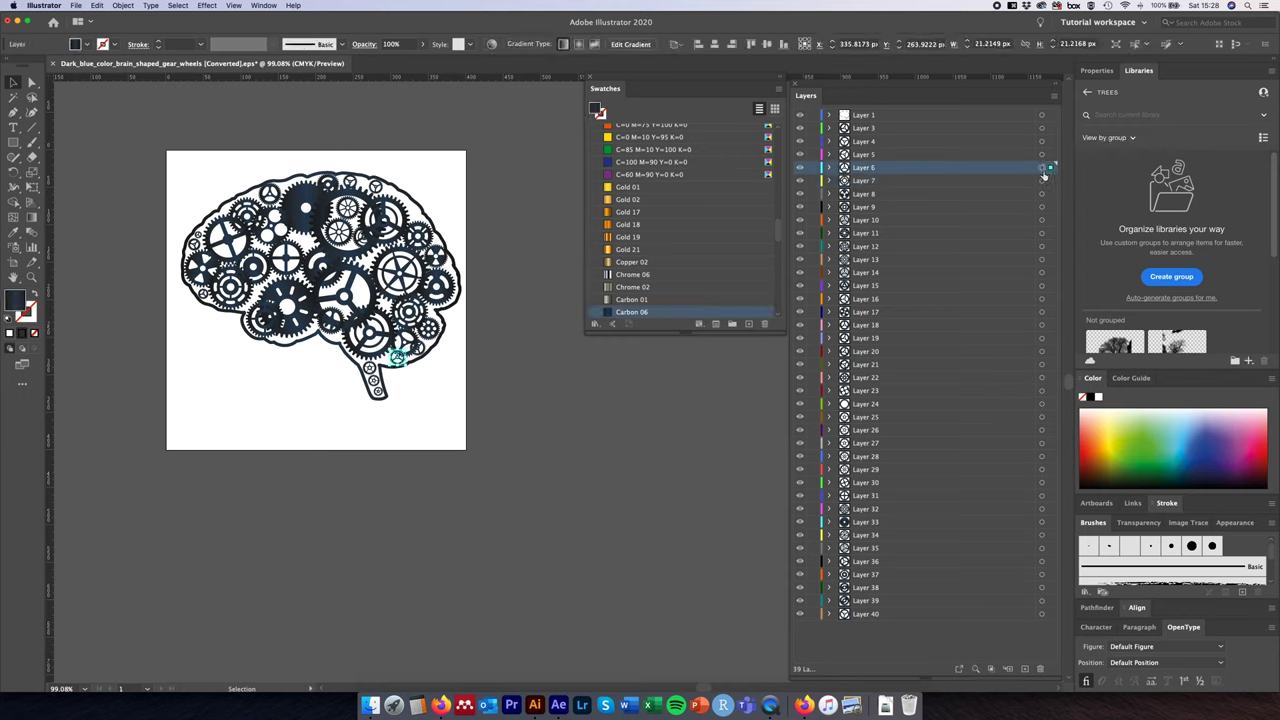
left_click(1042, 181)
left_click(1042, 194)
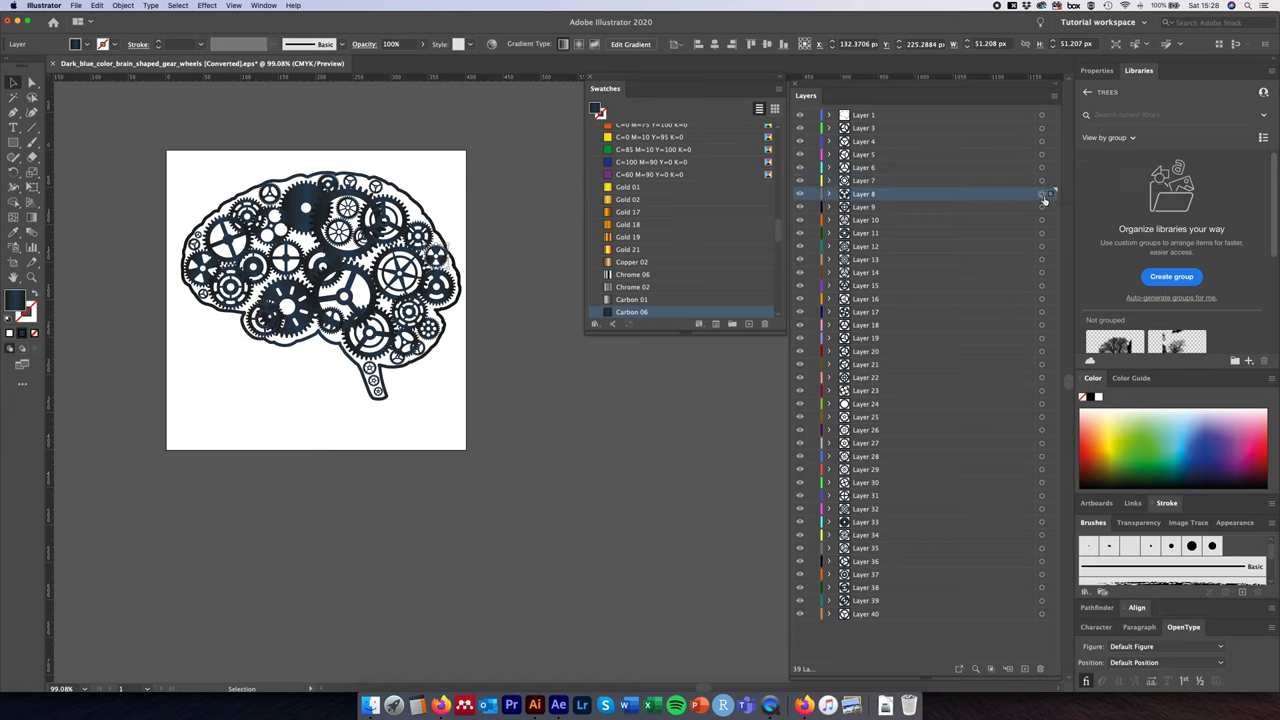
left_click(1042, 207)
left_click(1042, 220)
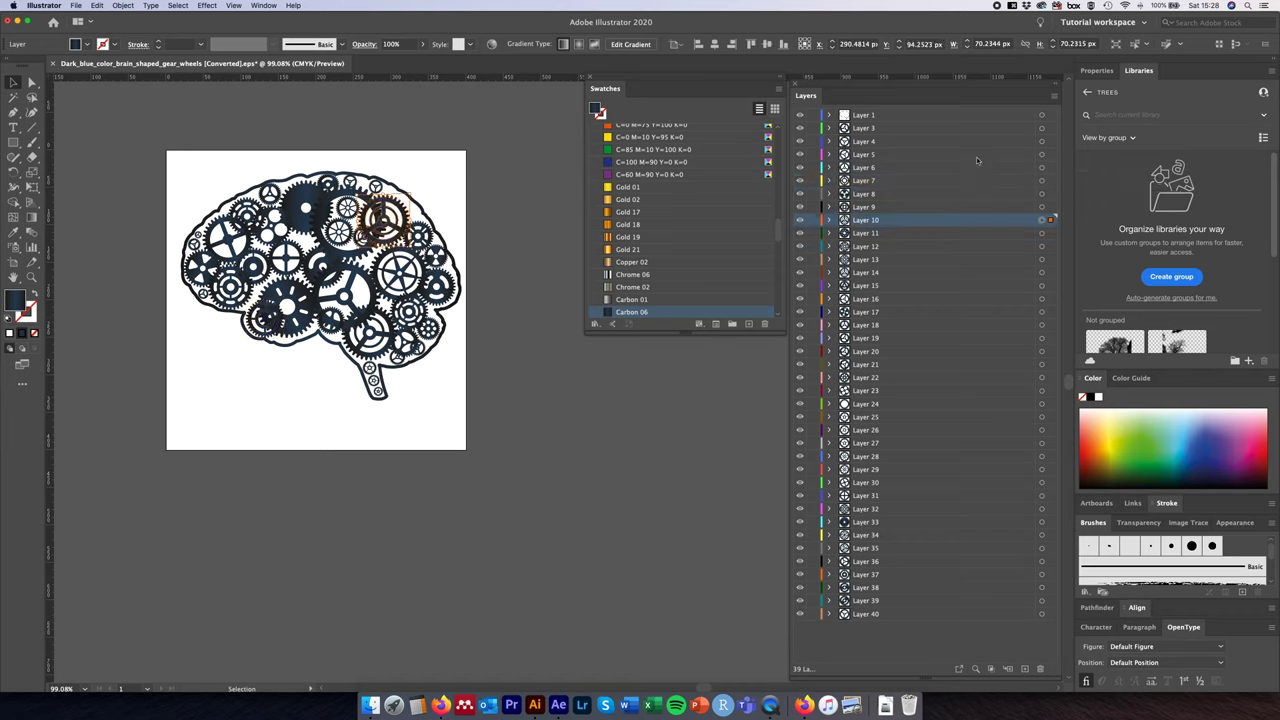
Step: Expand Layer 1 and delete the empty Layer 2 inside it
left_click(829, 115)
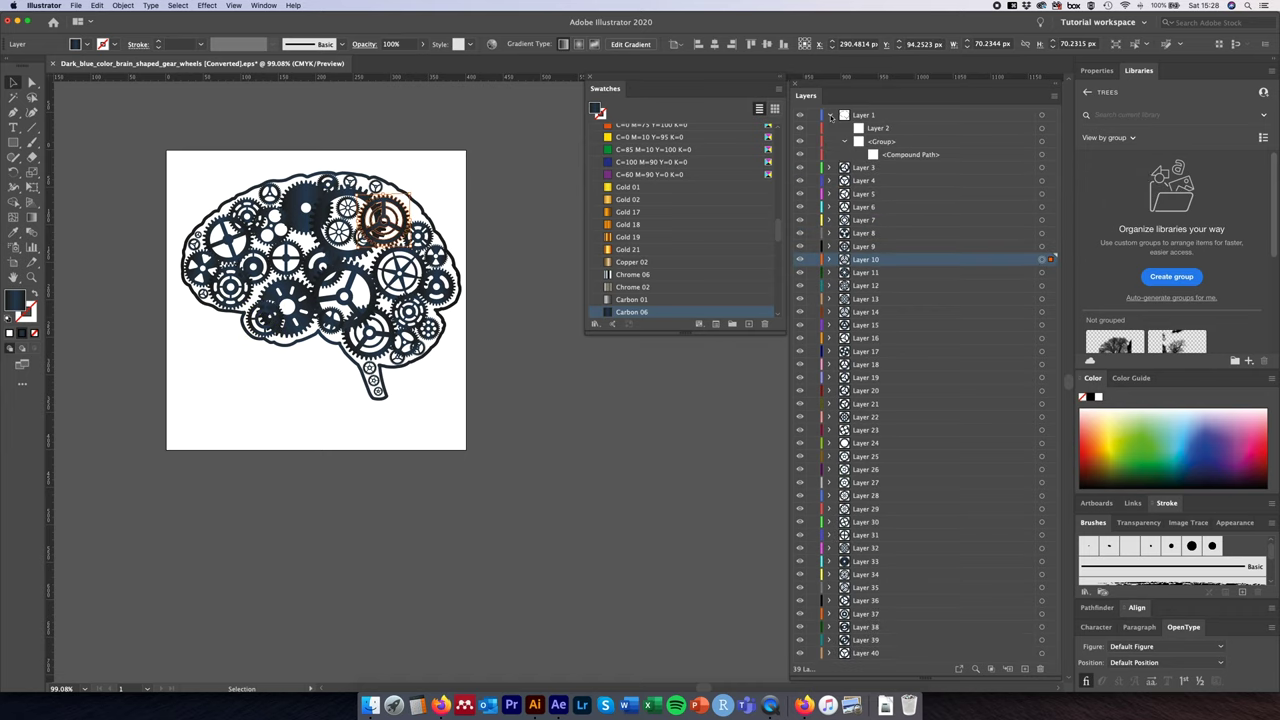
left_click(890, 131)
left_click(1042, 131)
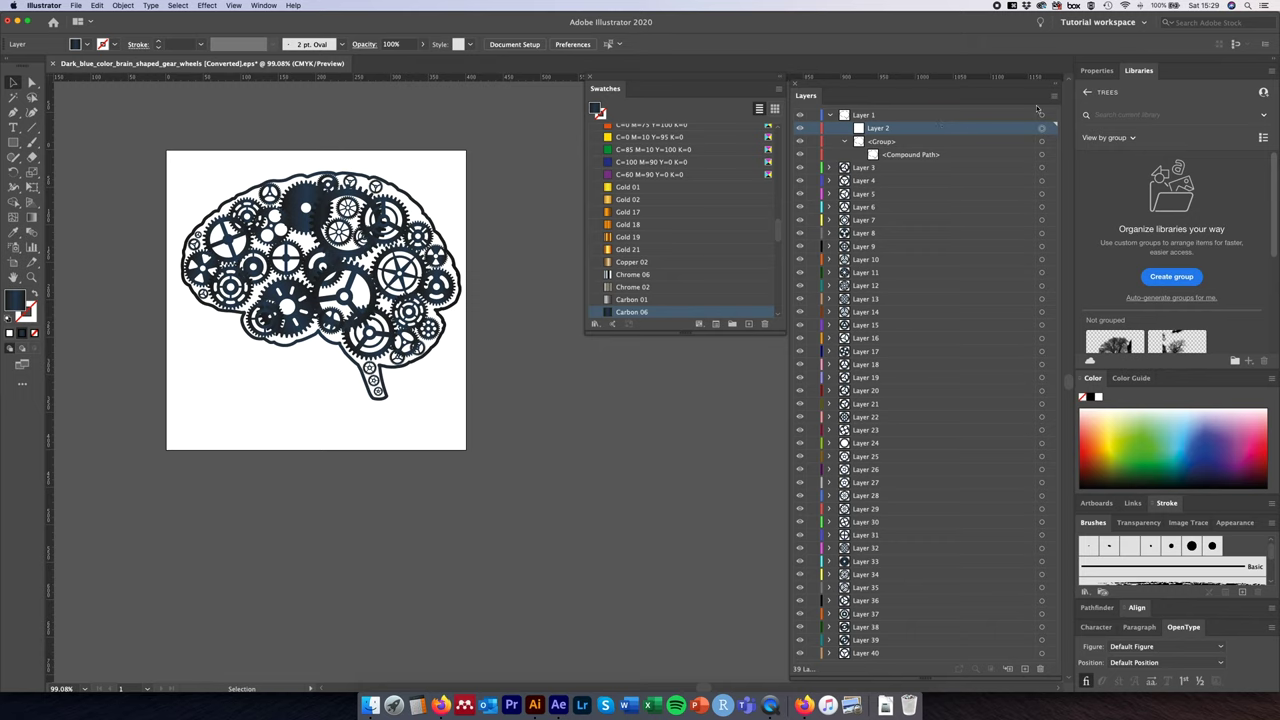
left_click(1056, 97)
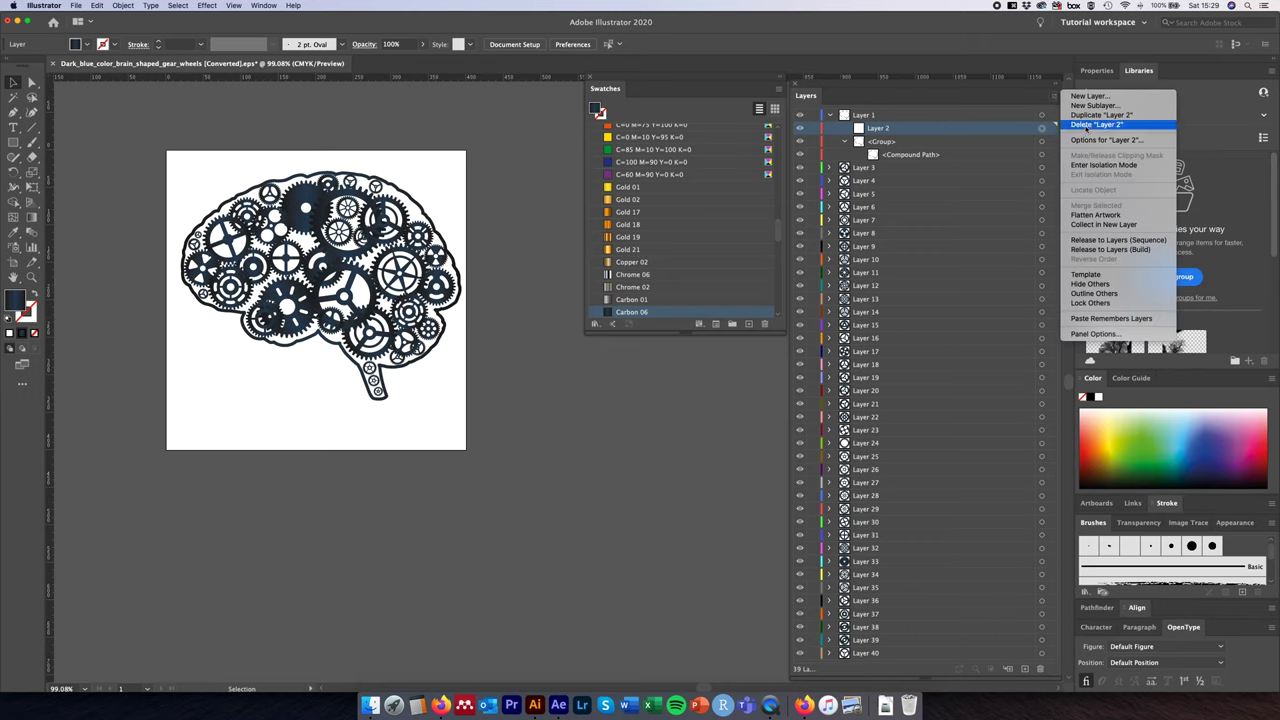
left_click(1087, 124)
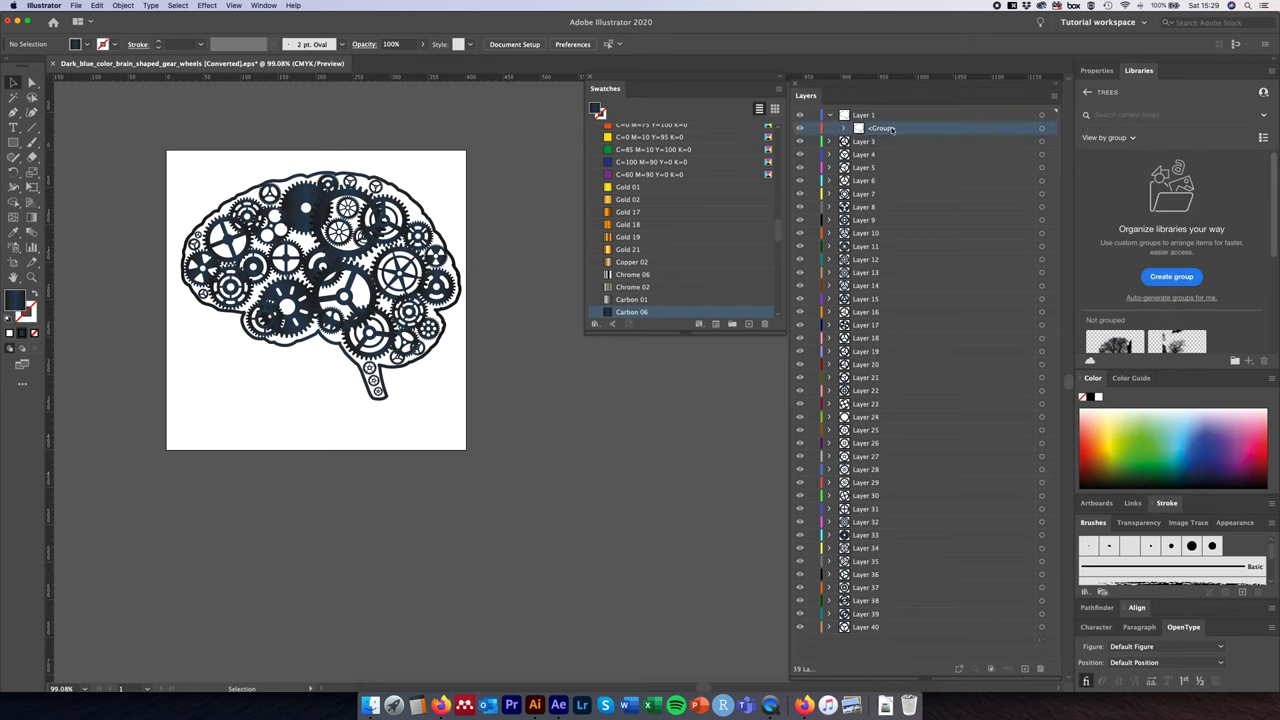
Step: Target Layer 1's artwork on the canvas and check it against the separate gear layers
left_click(1042, 116)
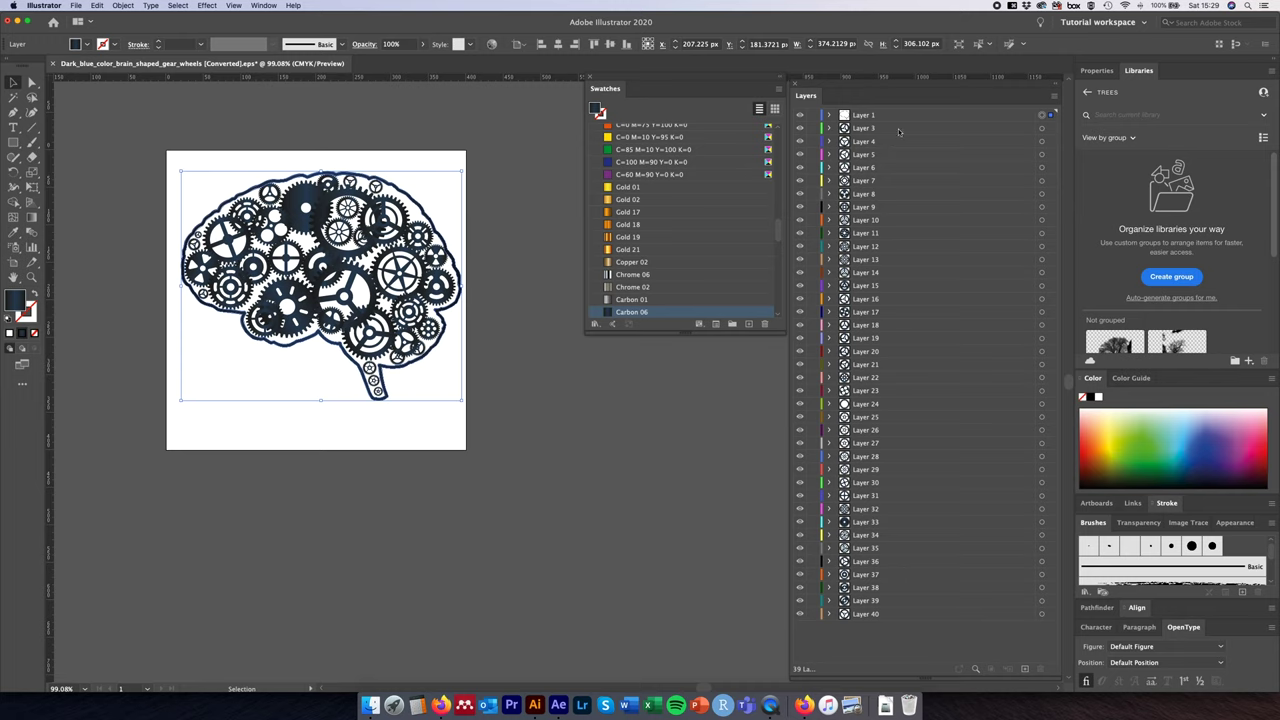
left_click(891, 155)
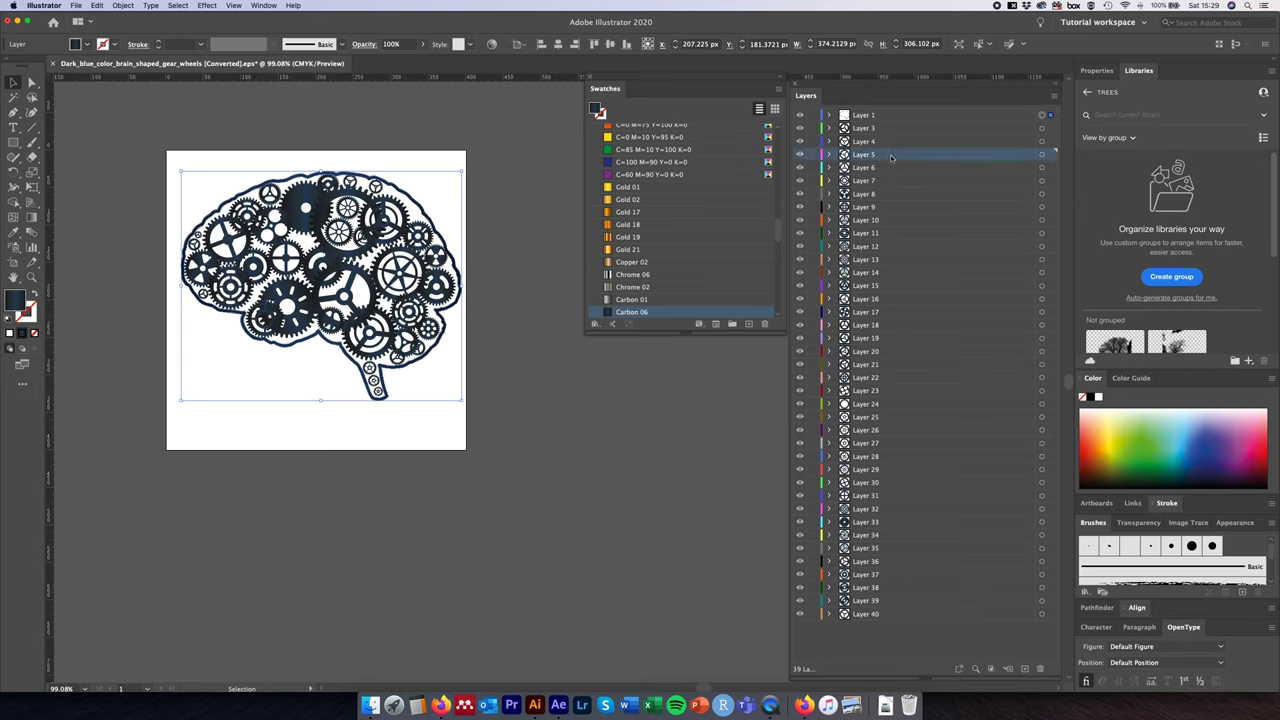
left_click(965, 129)
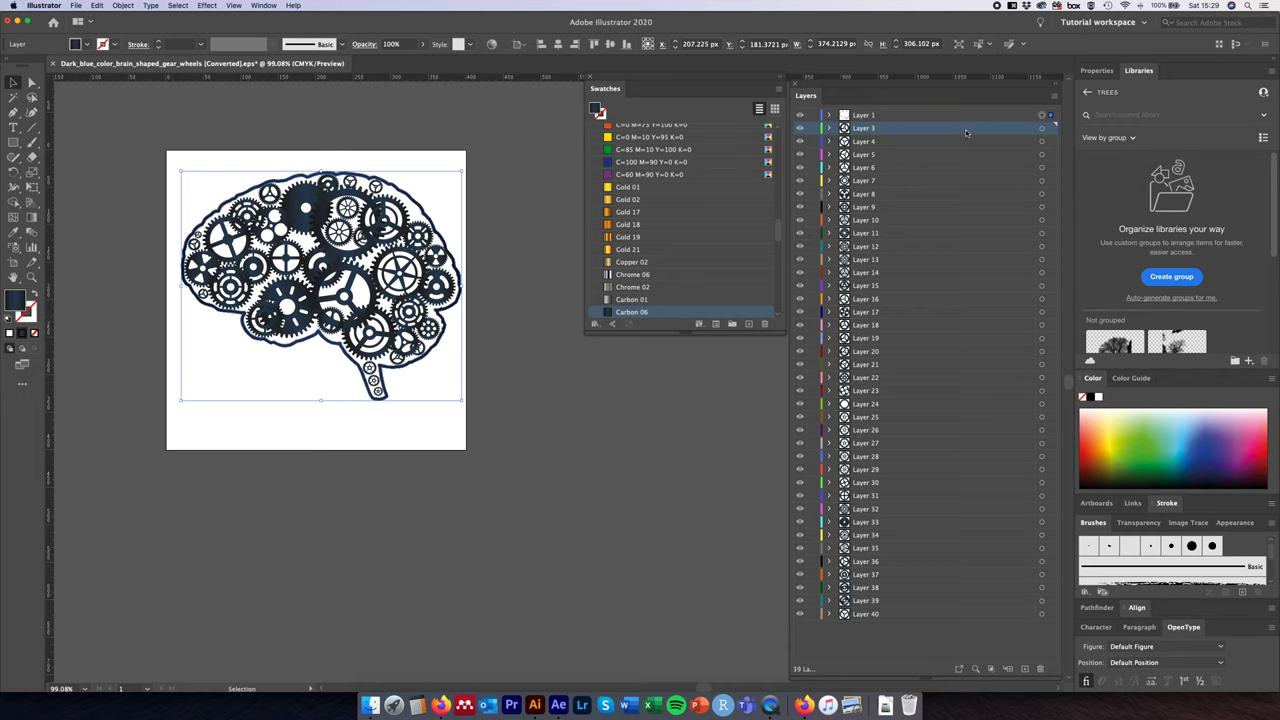
Step: Change the fill of the gear in Layer 3 to red with the Color Picker
left_click(1041, 131)
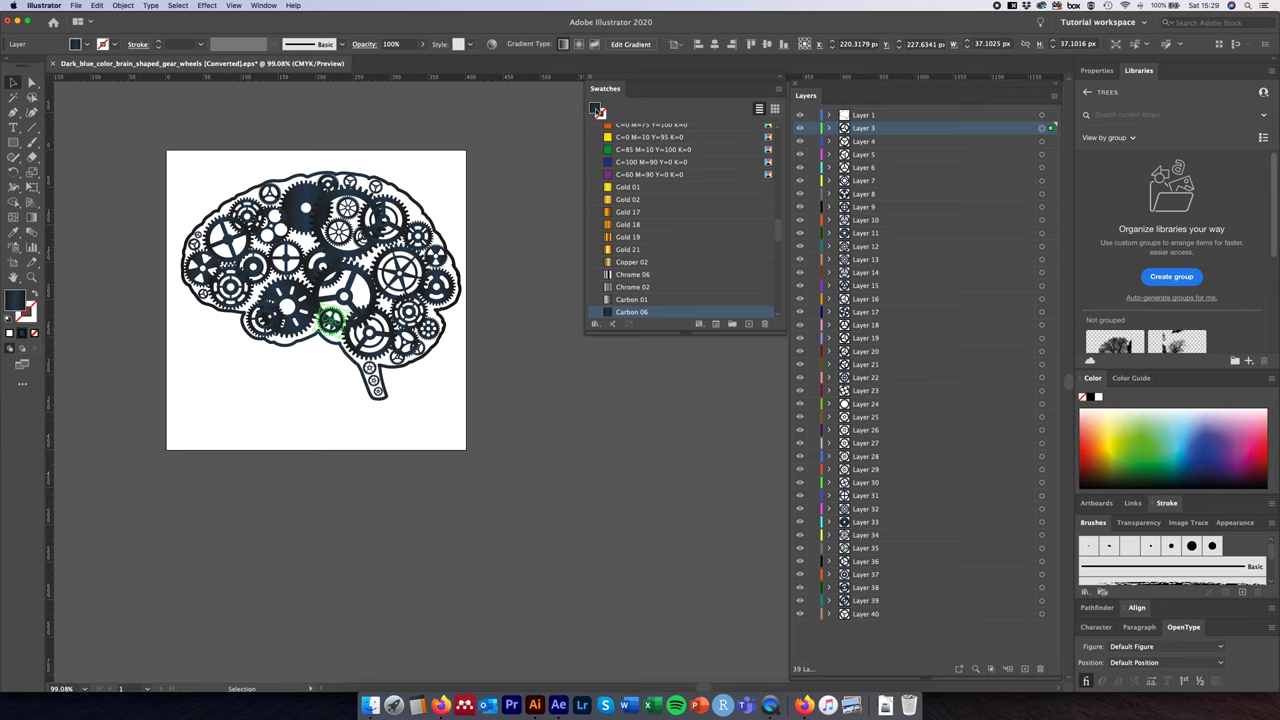
double_click(597, 112)
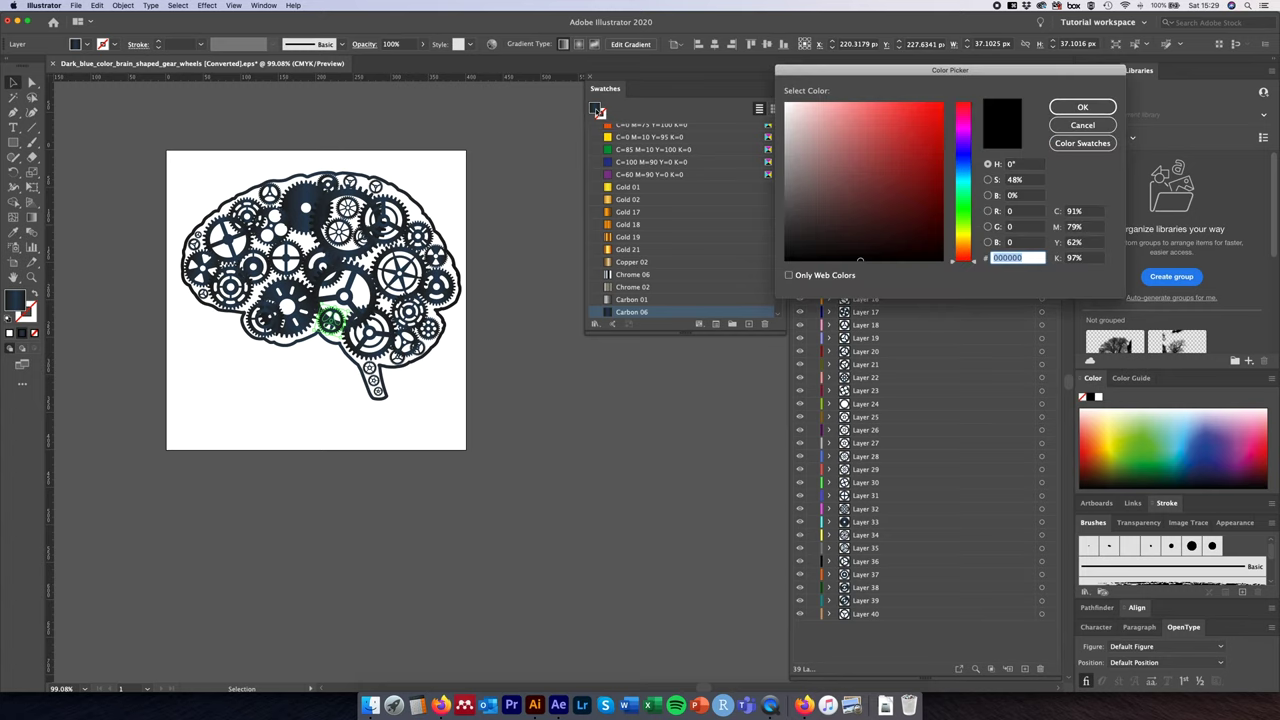
left_click(898, 183)
left_click(906, 128)
left_click(1082, 107)
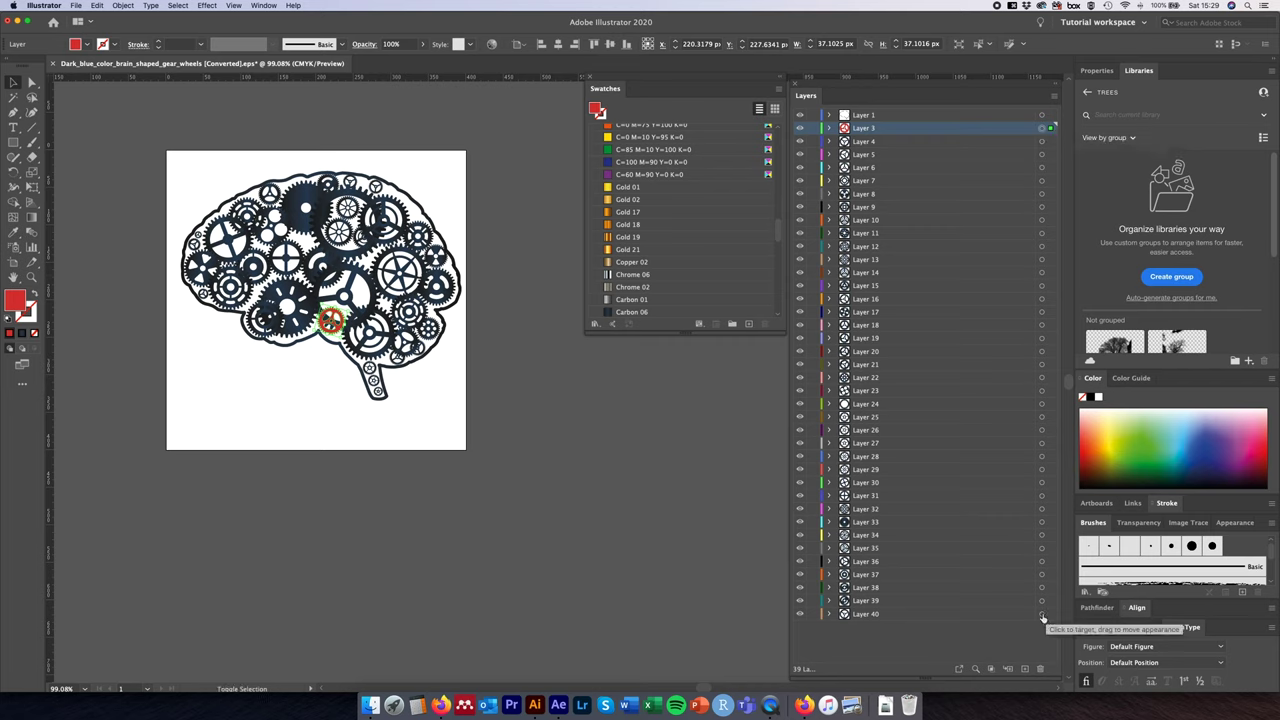
Step: Fill the gears in Layers 3 to 40 with white (ffffff), leaving out Layer 1, and deselect them
key("super+a")
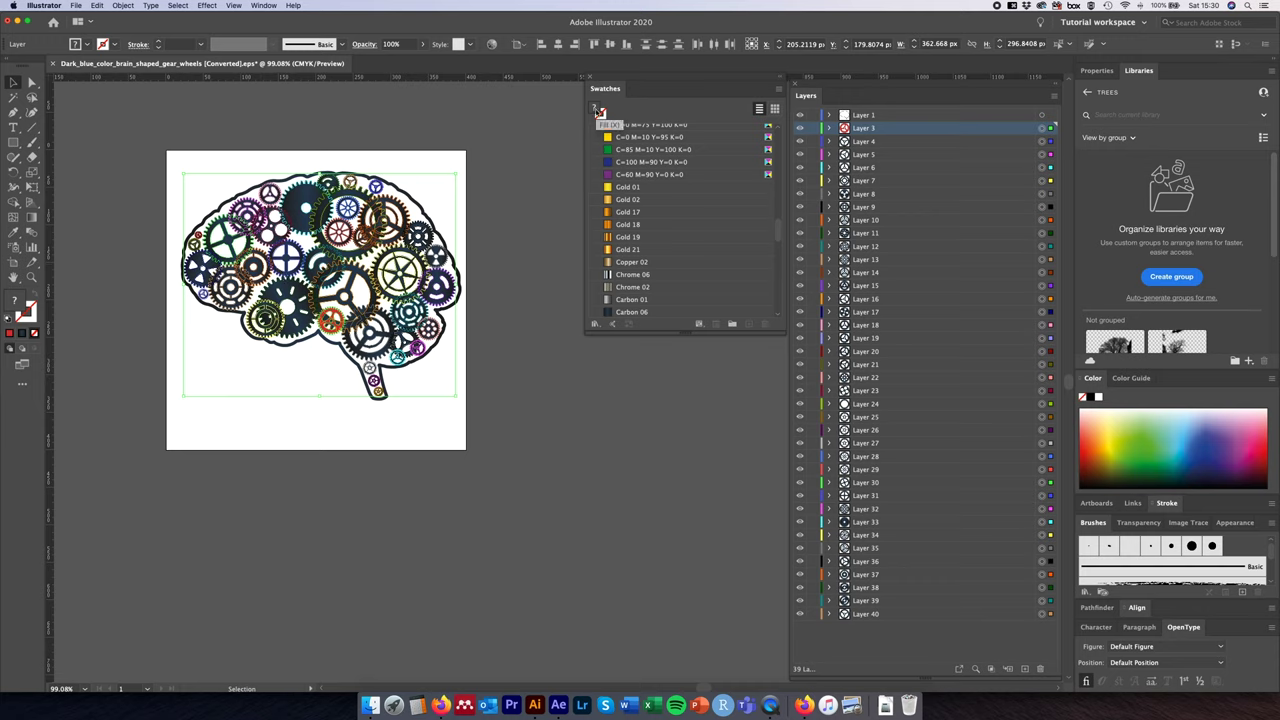
double_click(599, 112)
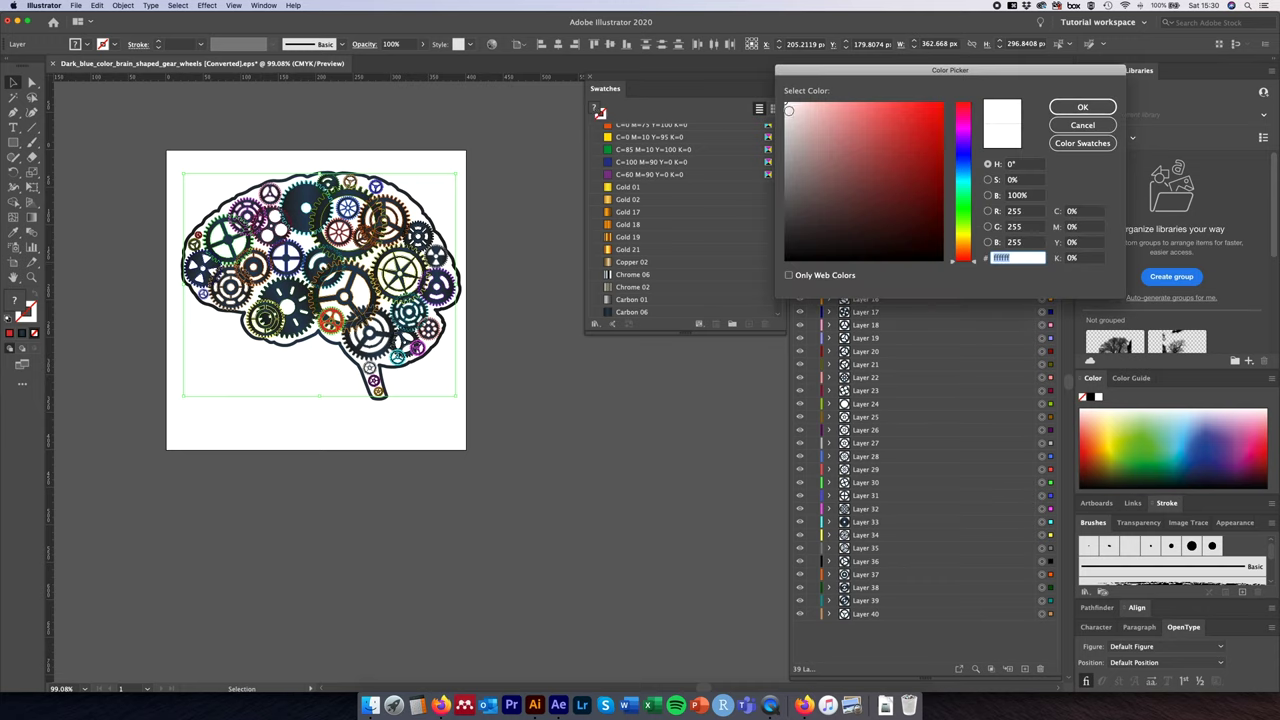
left_click(1080, 106)
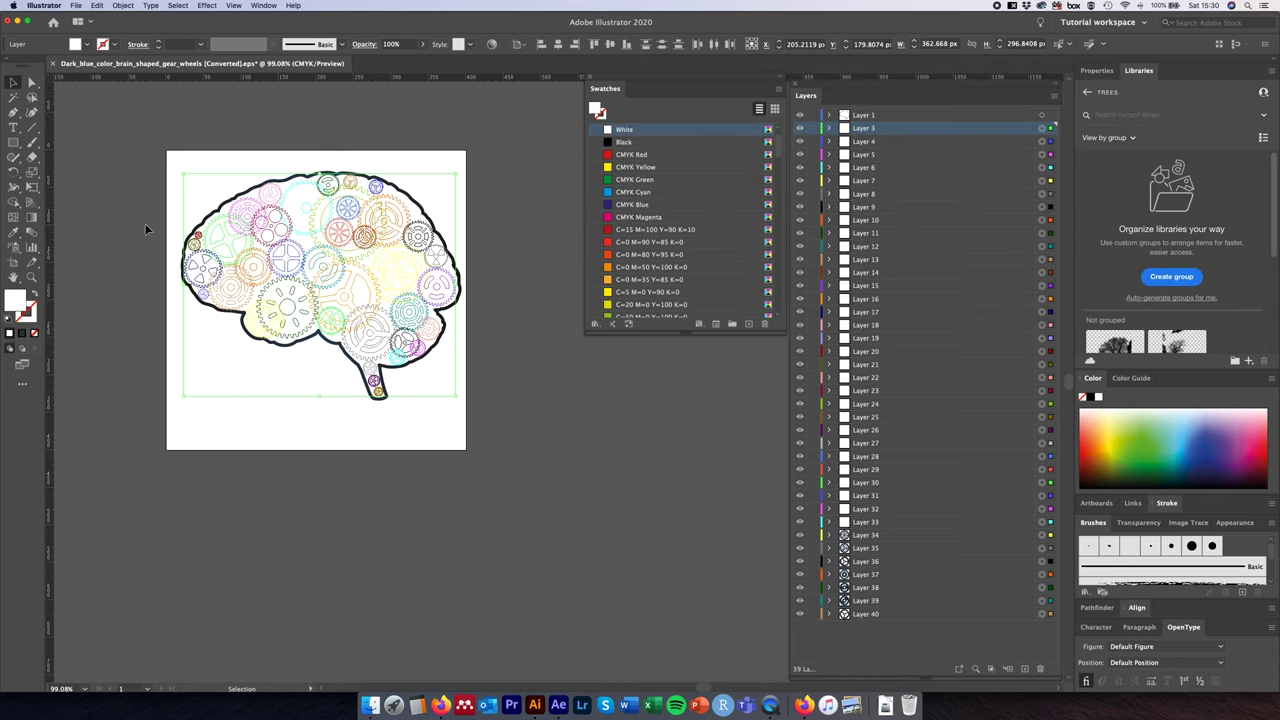
left_click(575, 415)
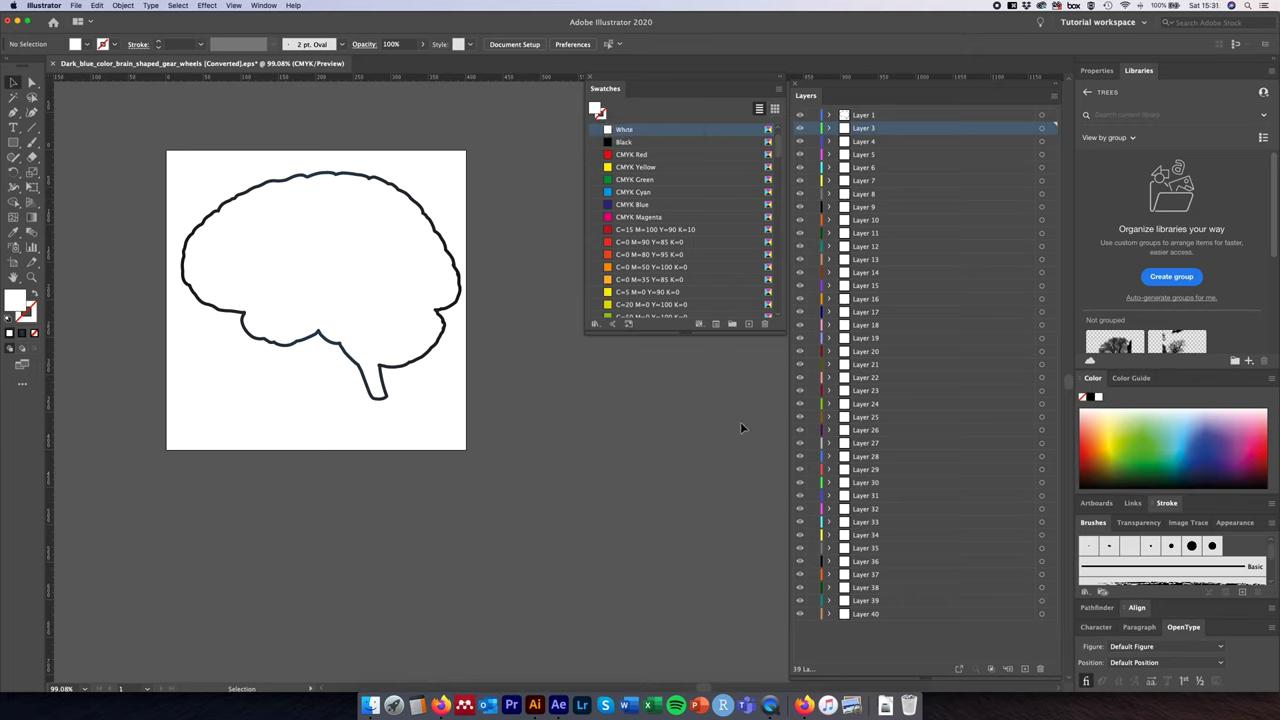
Step: Select the artwork of Layers 3 to 40 and run the Rename Layers script, replacing "Layer" with "Cog"
left_click(1043, 132)
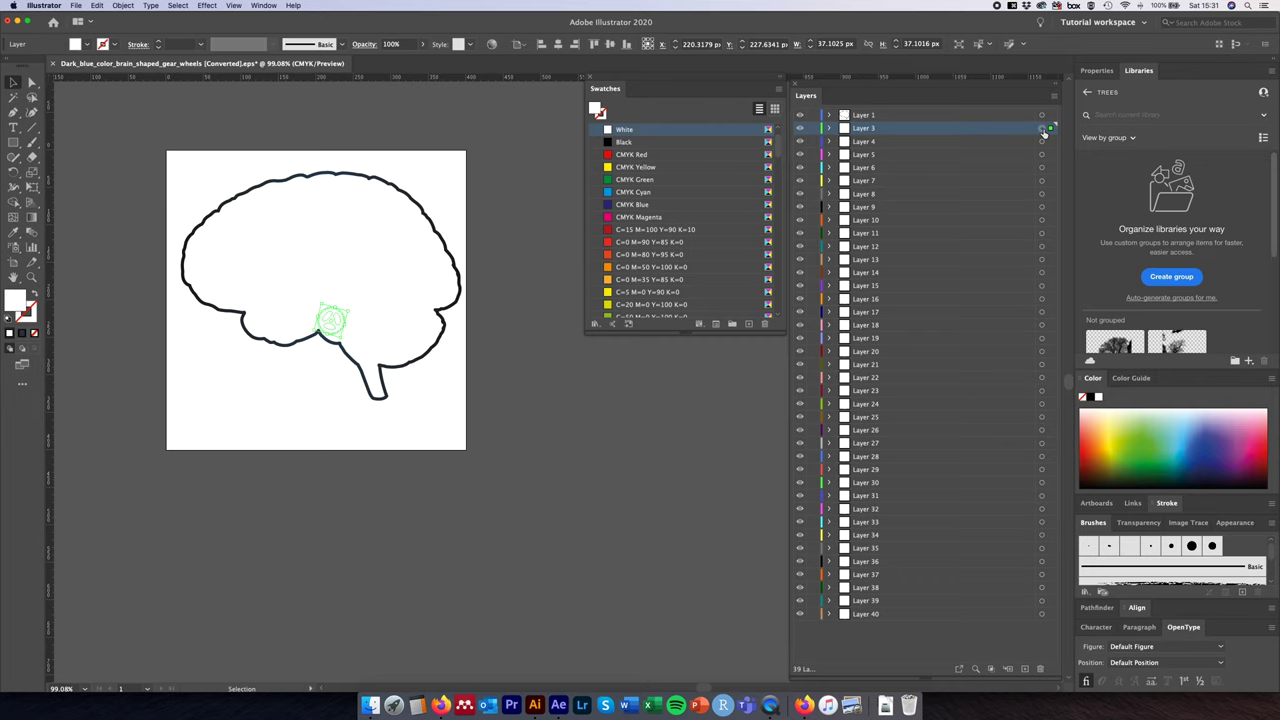
left_click(1043, 615, "shift")
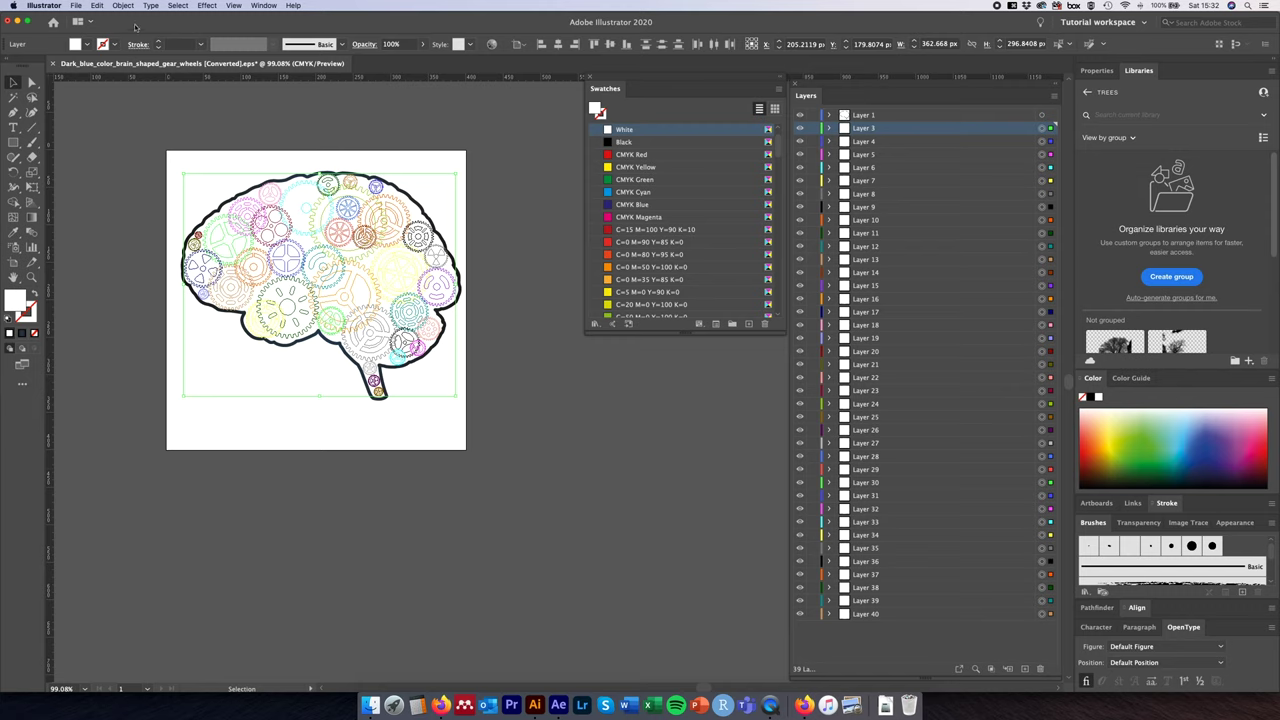
left_click(76, 6)
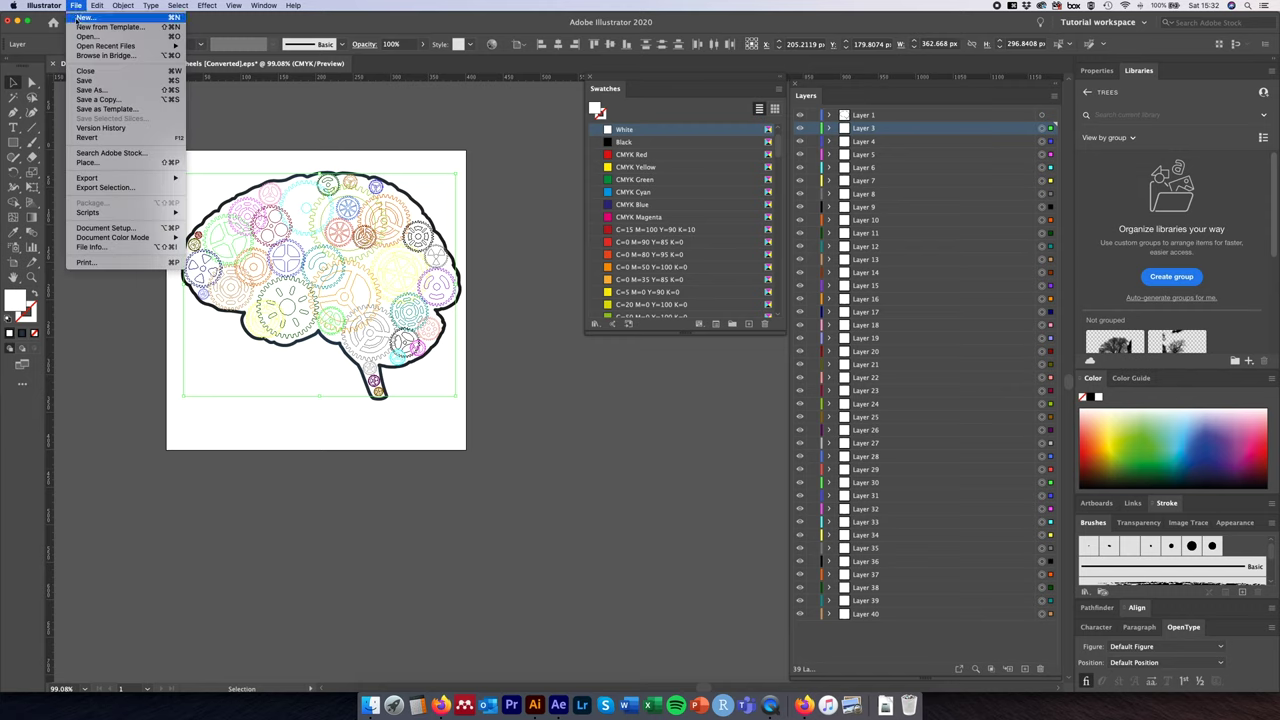
mouse_move(130, 212)
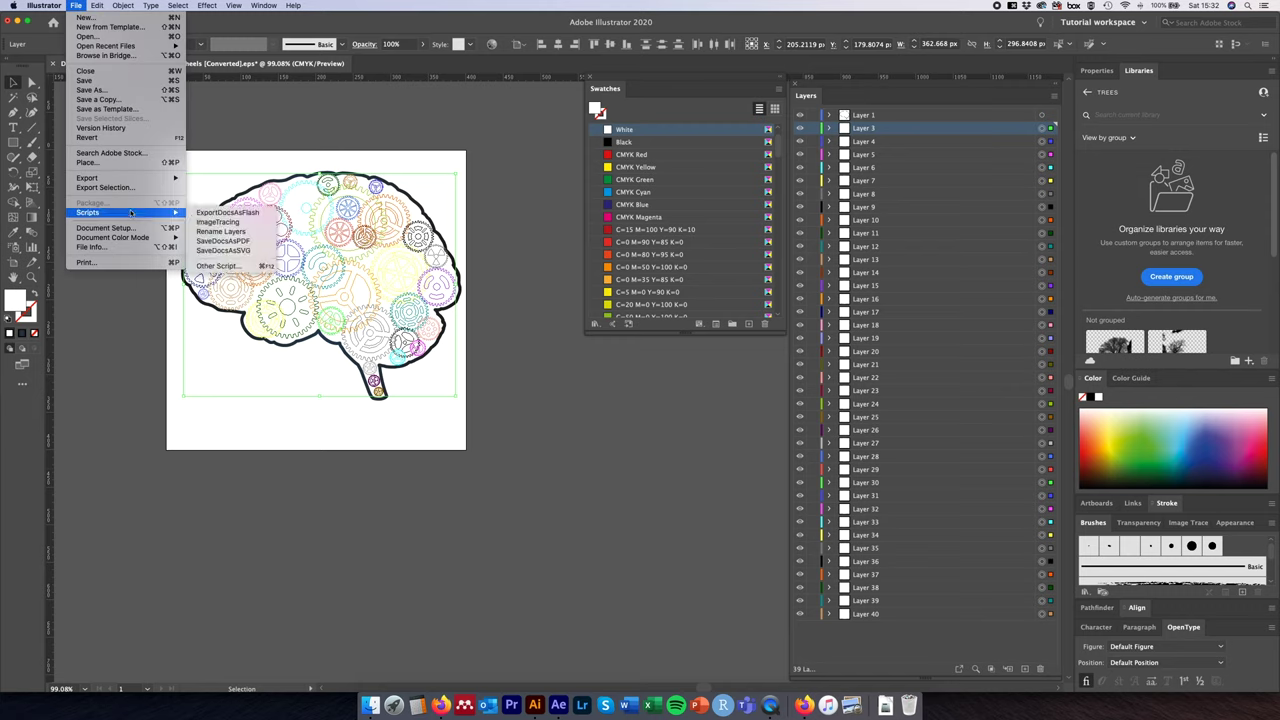
left_click(222, 231)
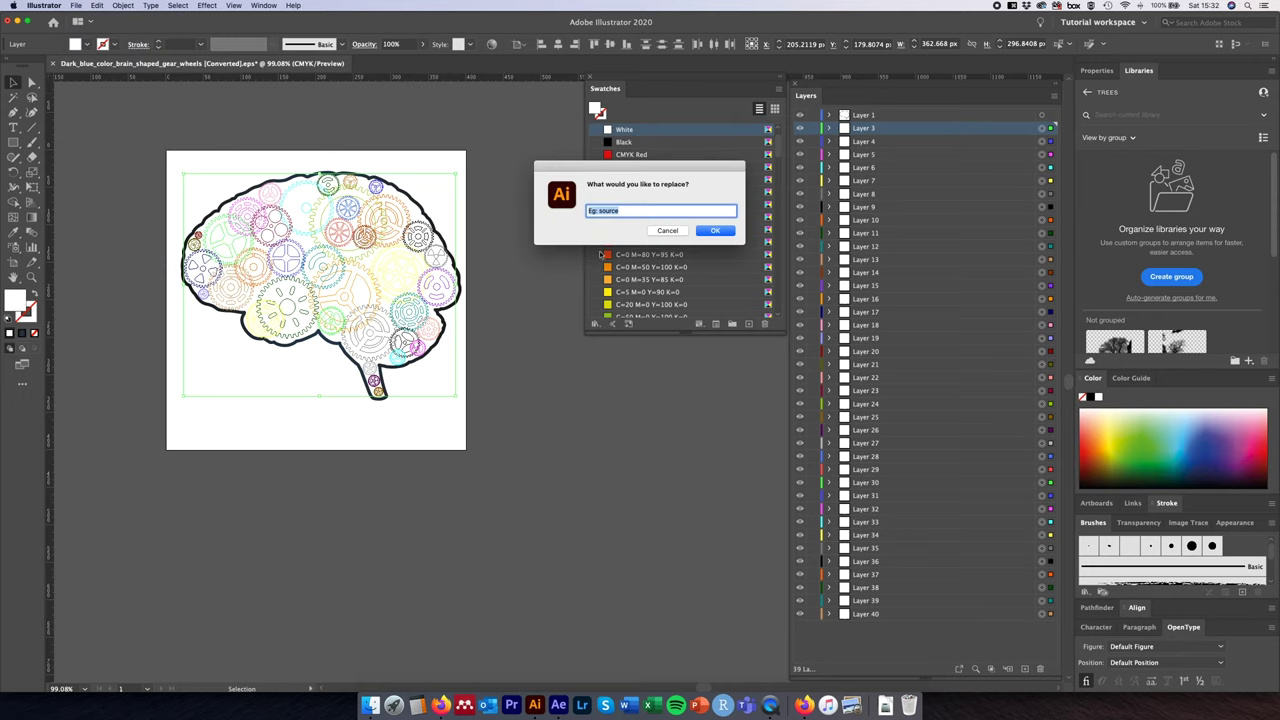
key("BackSpace")
type("Layer")
left_click(716, 232)
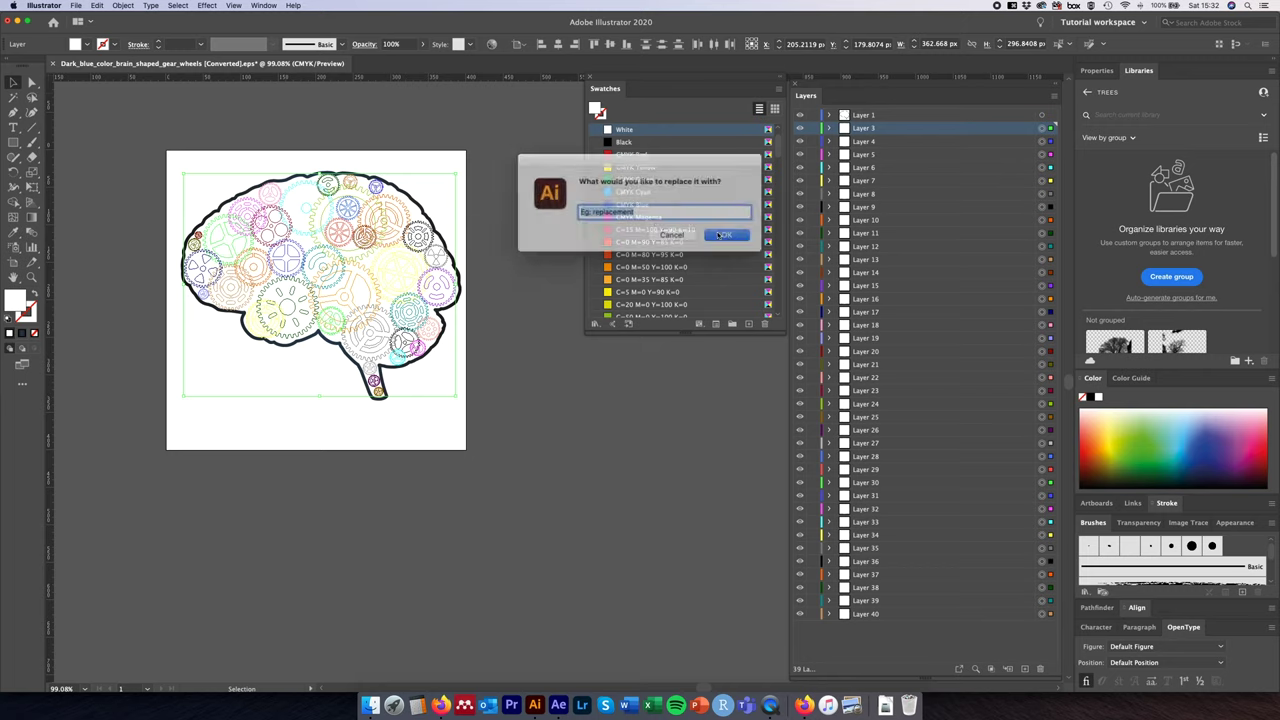
type("Q")
type("og")
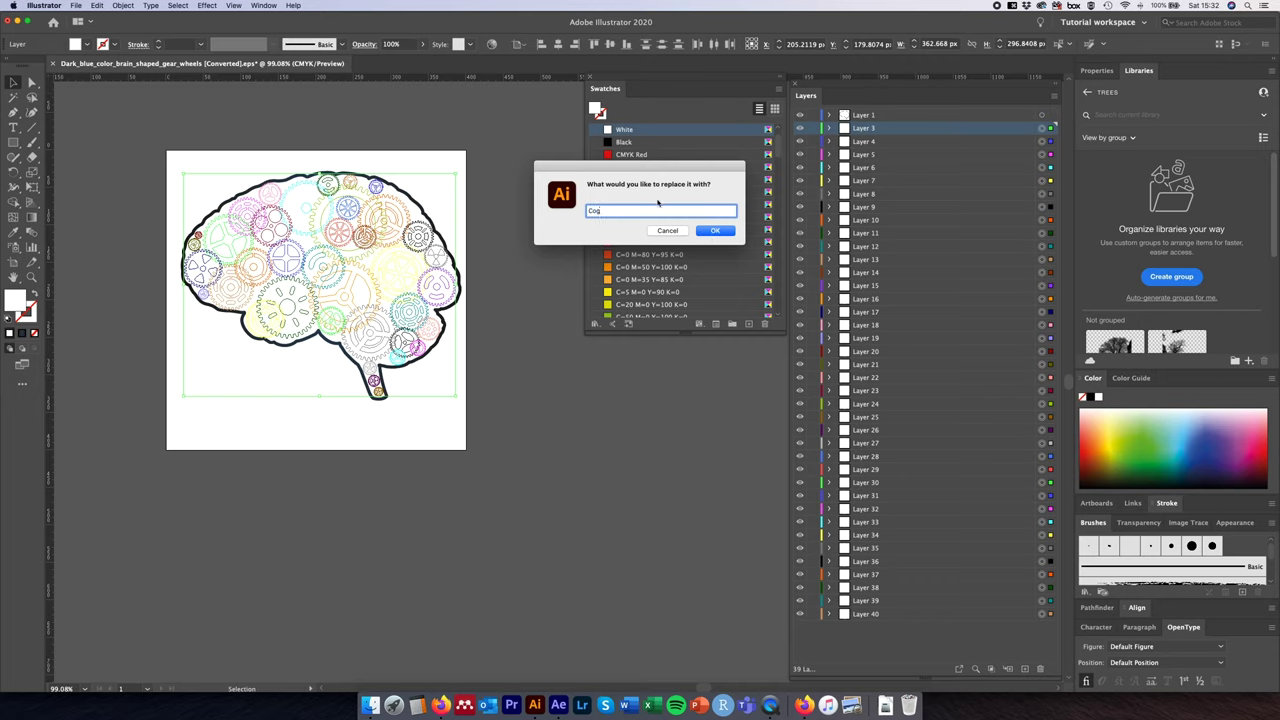
left_click(713, 232)
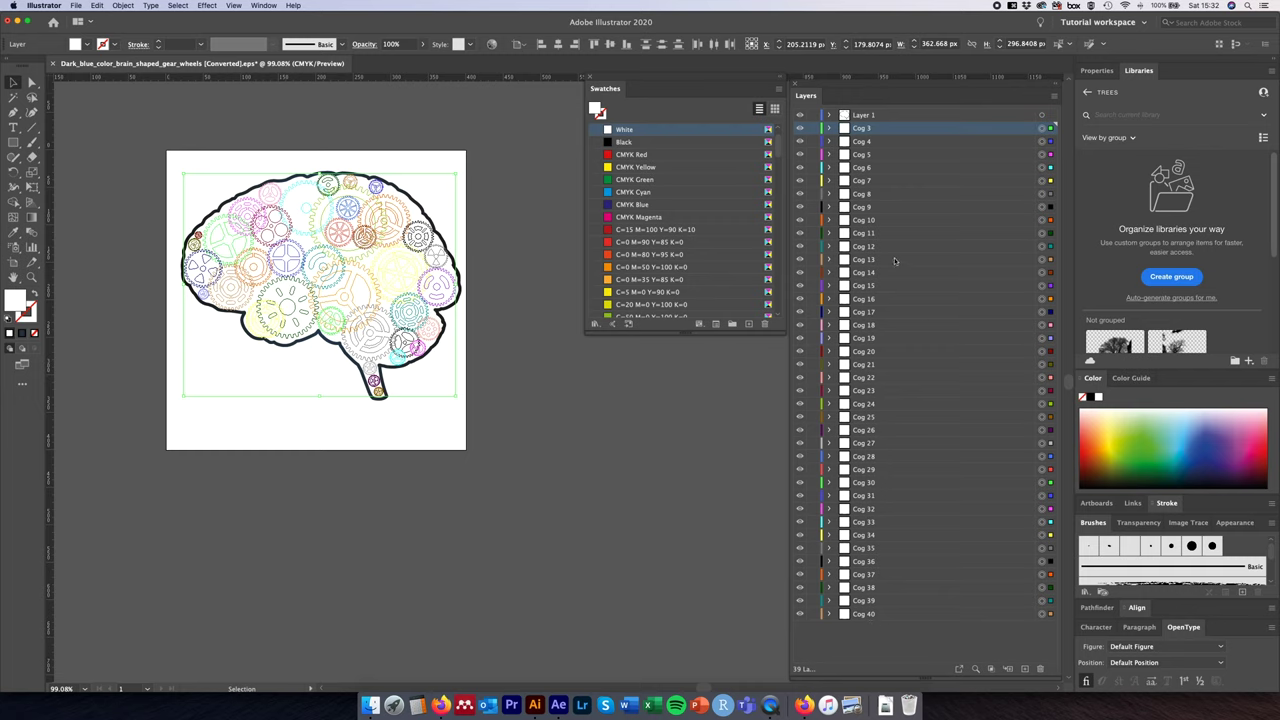
Step: Rename Layer 1 to "Brain Outline" and deselect its artwork
left_click(868, 116)
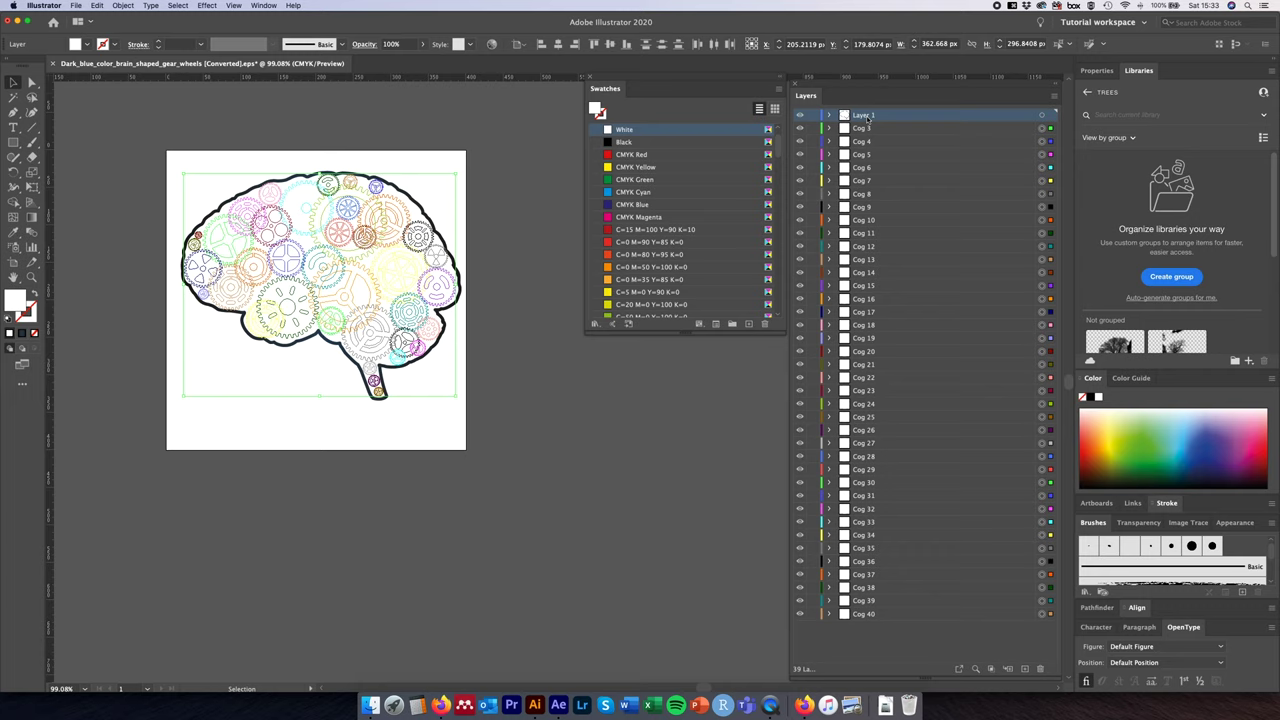
left_click(869, 116)
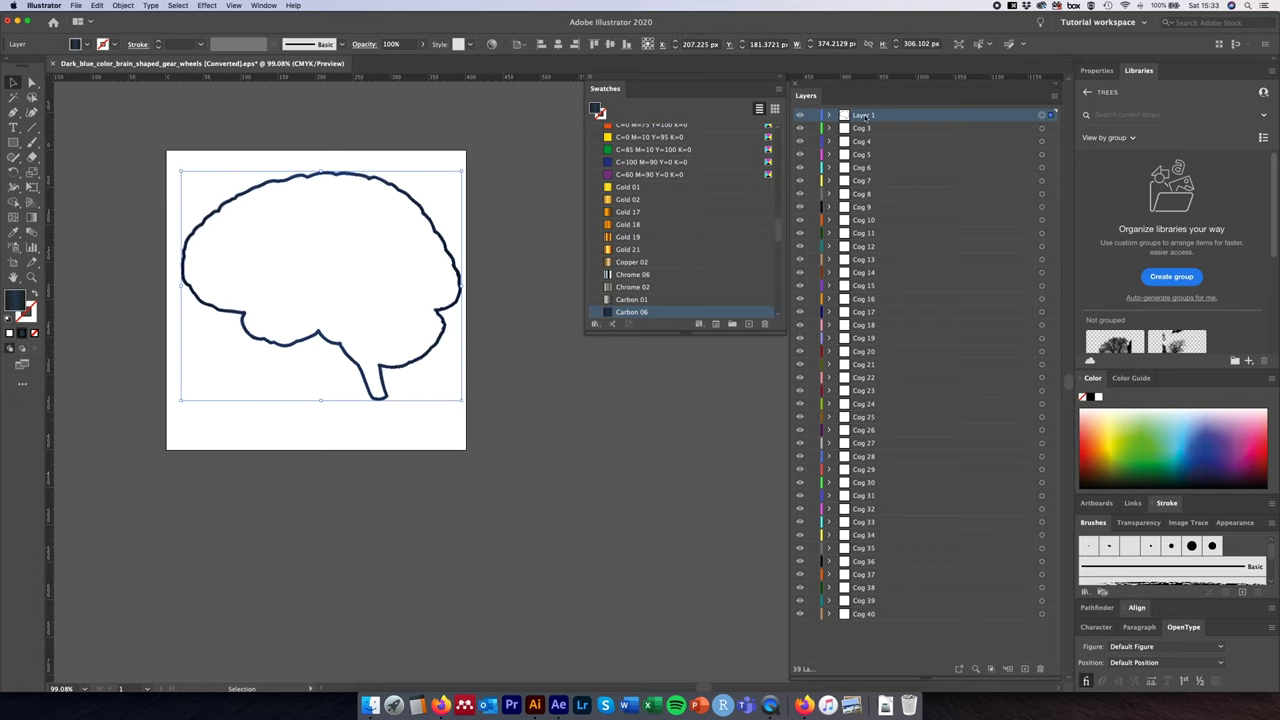
double_click(1038, 115)
type("Brain")
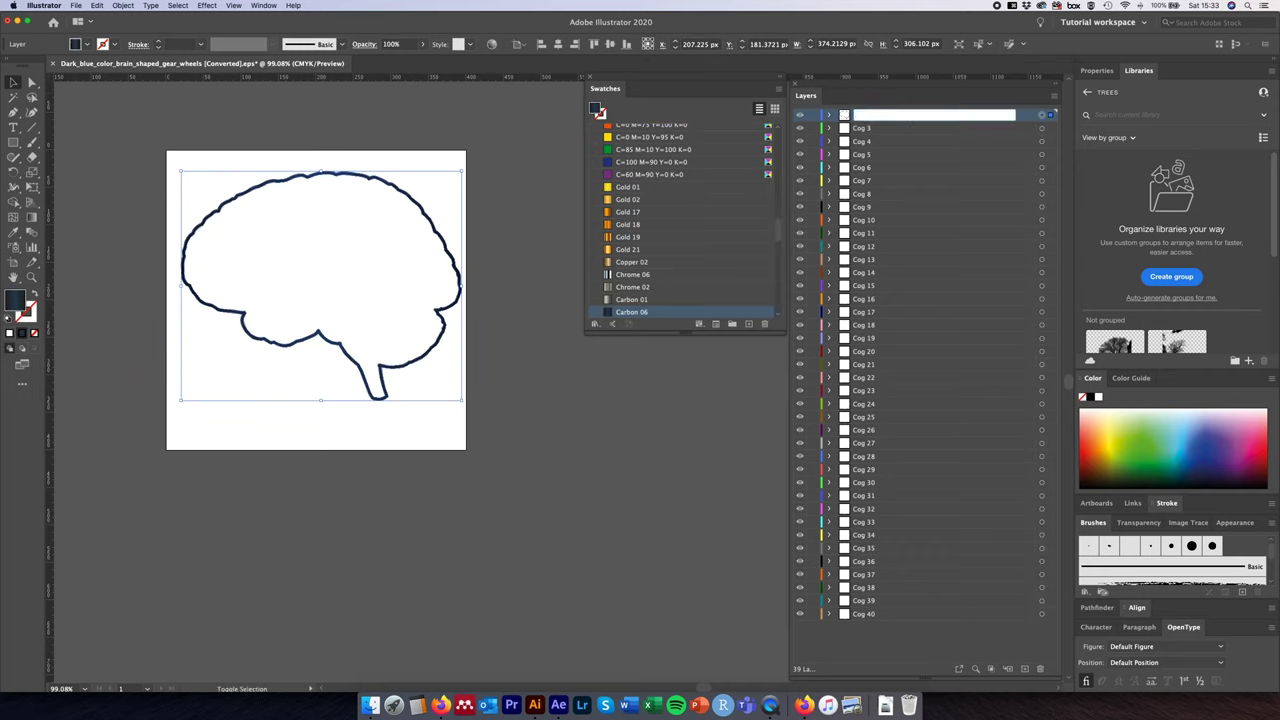
type(" Outline")
key("Return")
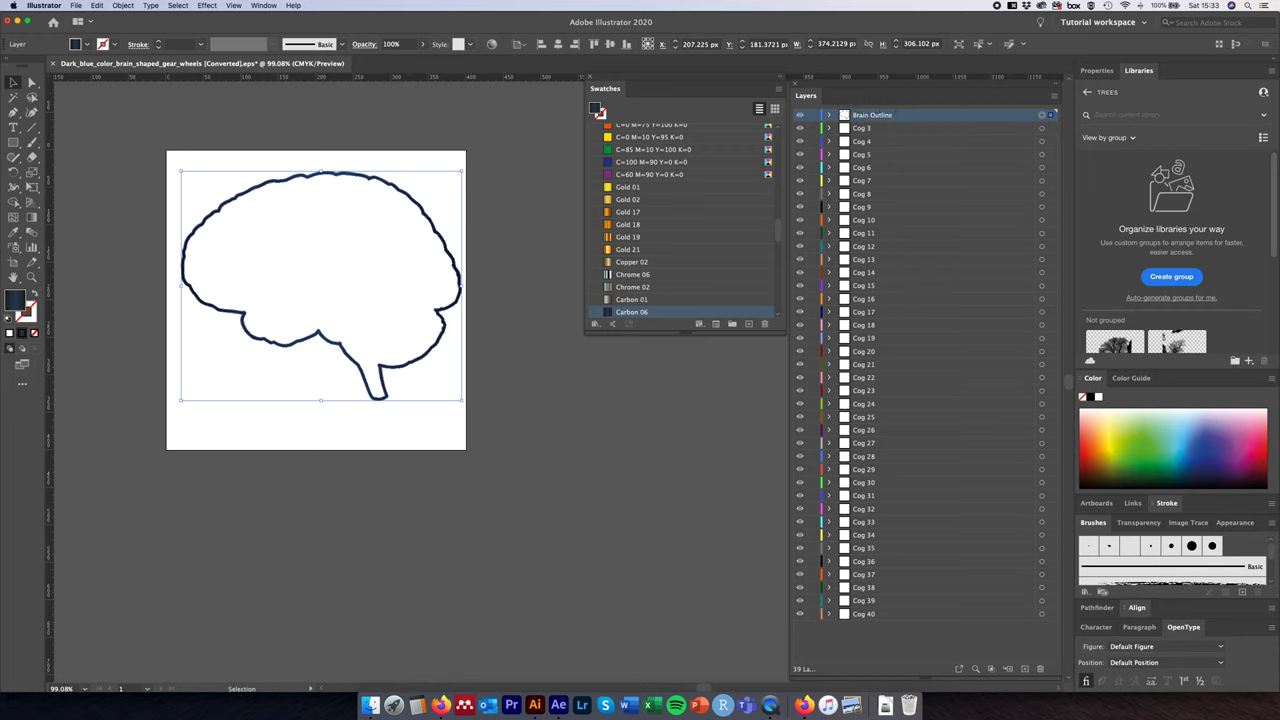
left_click(590, 467)
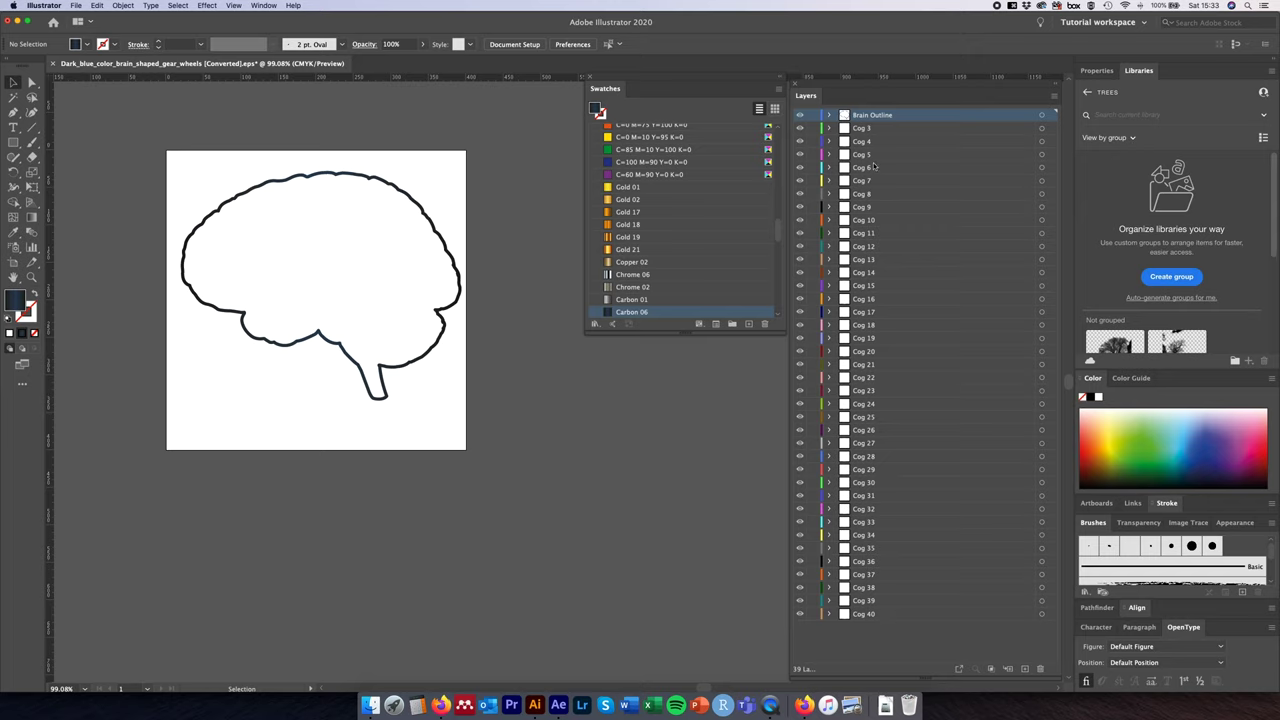
Step: Save the document in Adobe Illustrator format as "Brain cogs [Converted].ai" in the Tutorial folder
left_click(77, 6)
left_click(100, 89)
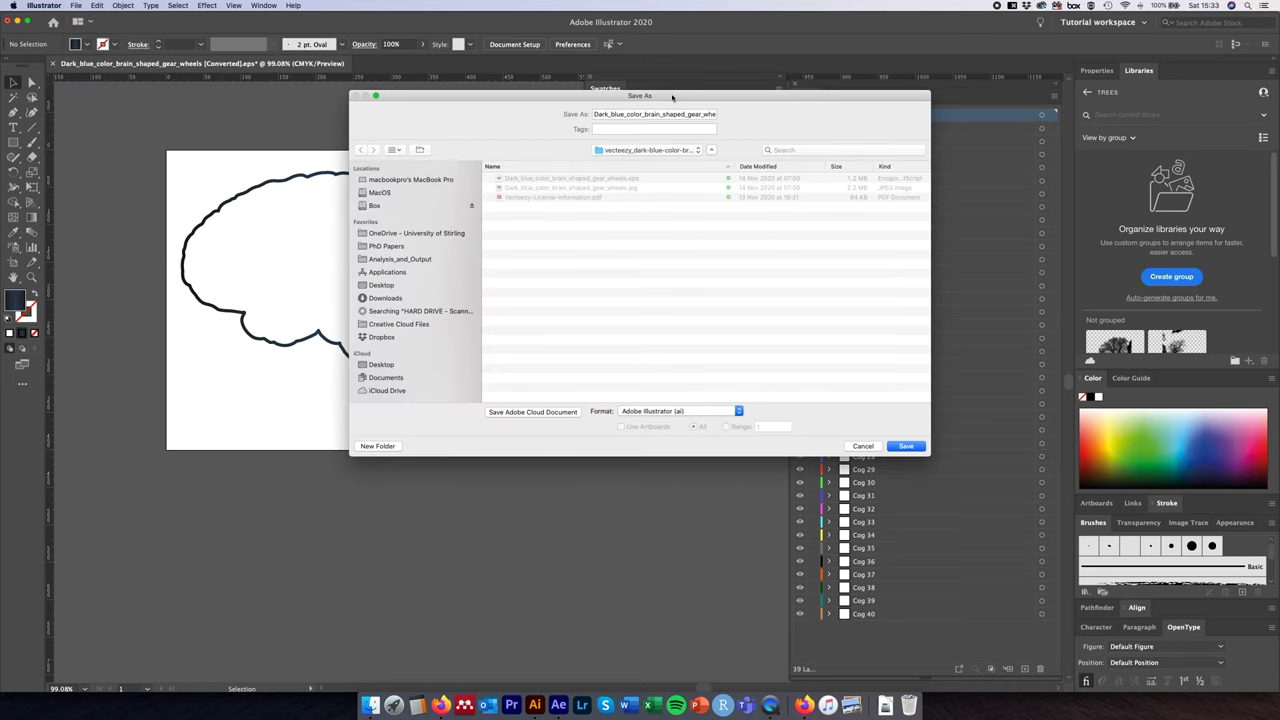
left_click(650, 150)
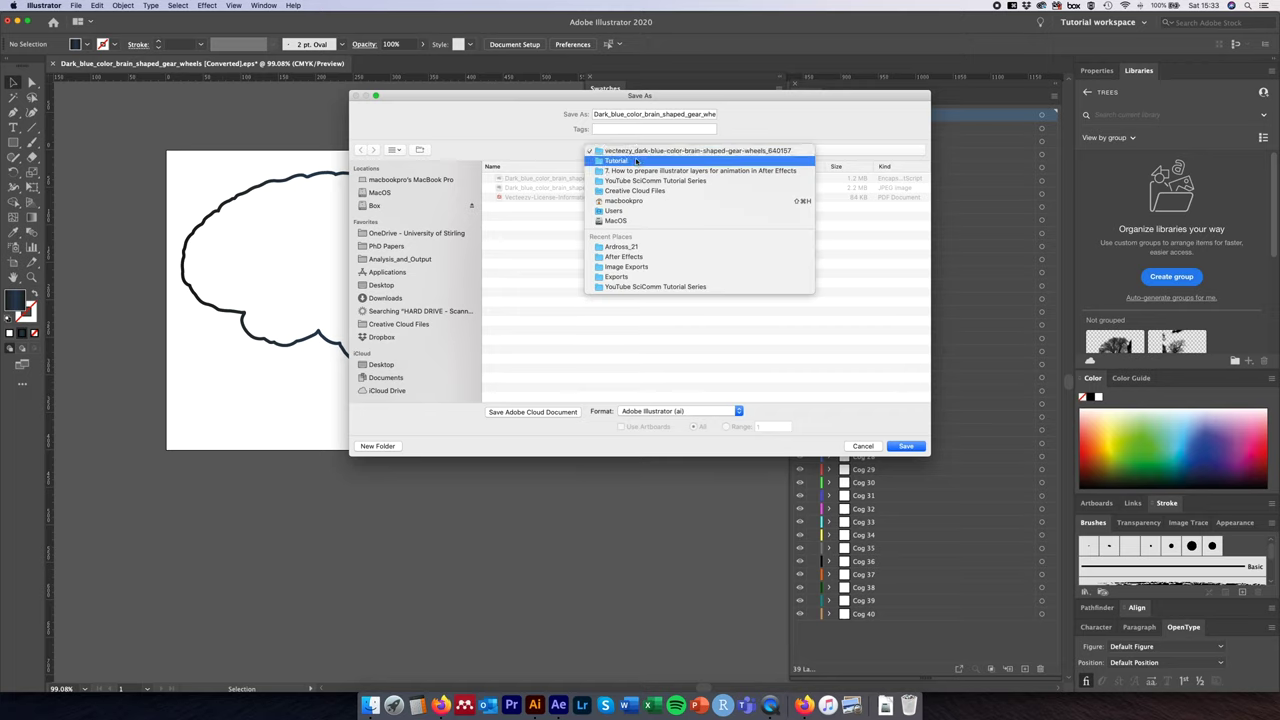
left_click(640, 162)
double_click(643, 114)
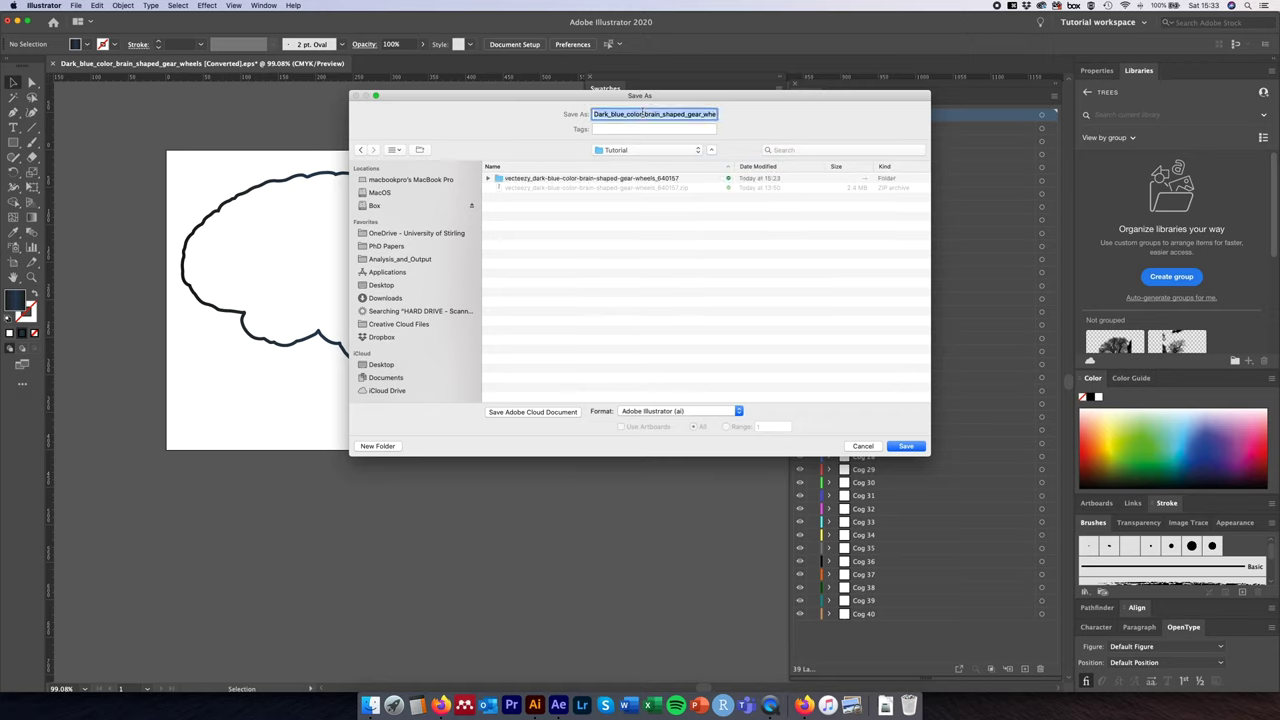
type("Brain cogs")
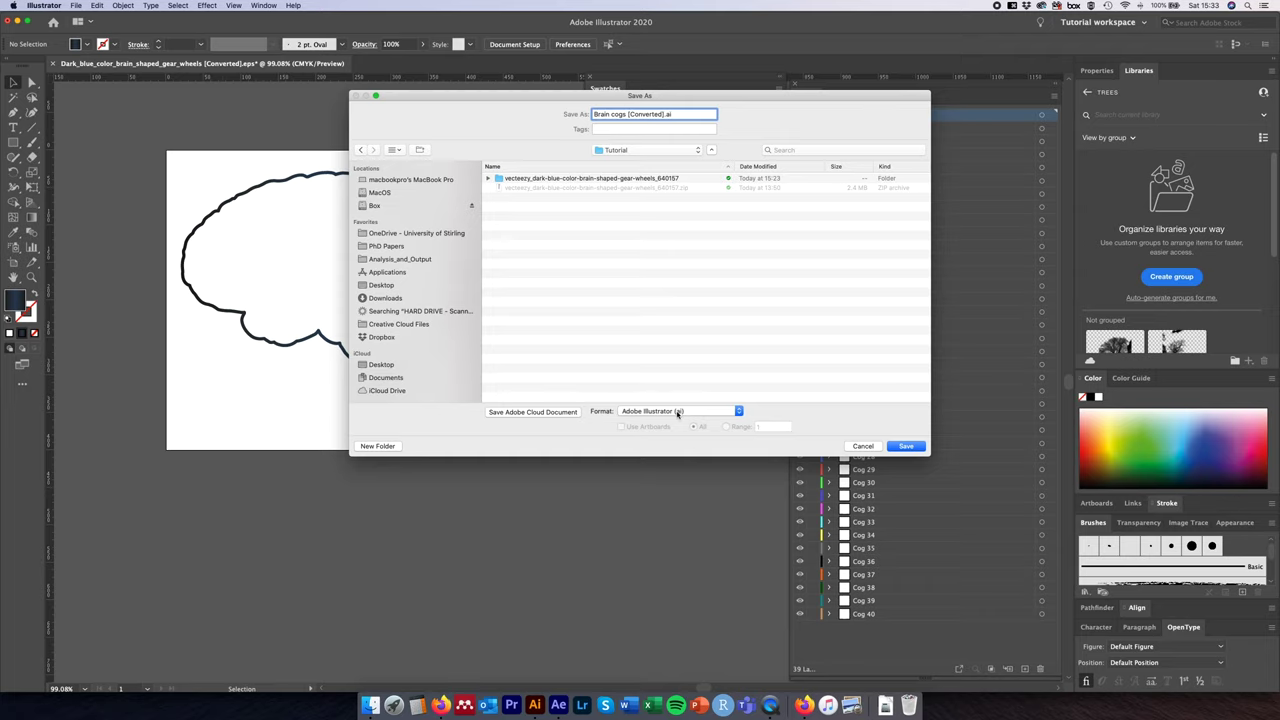
left_click(903, 446)
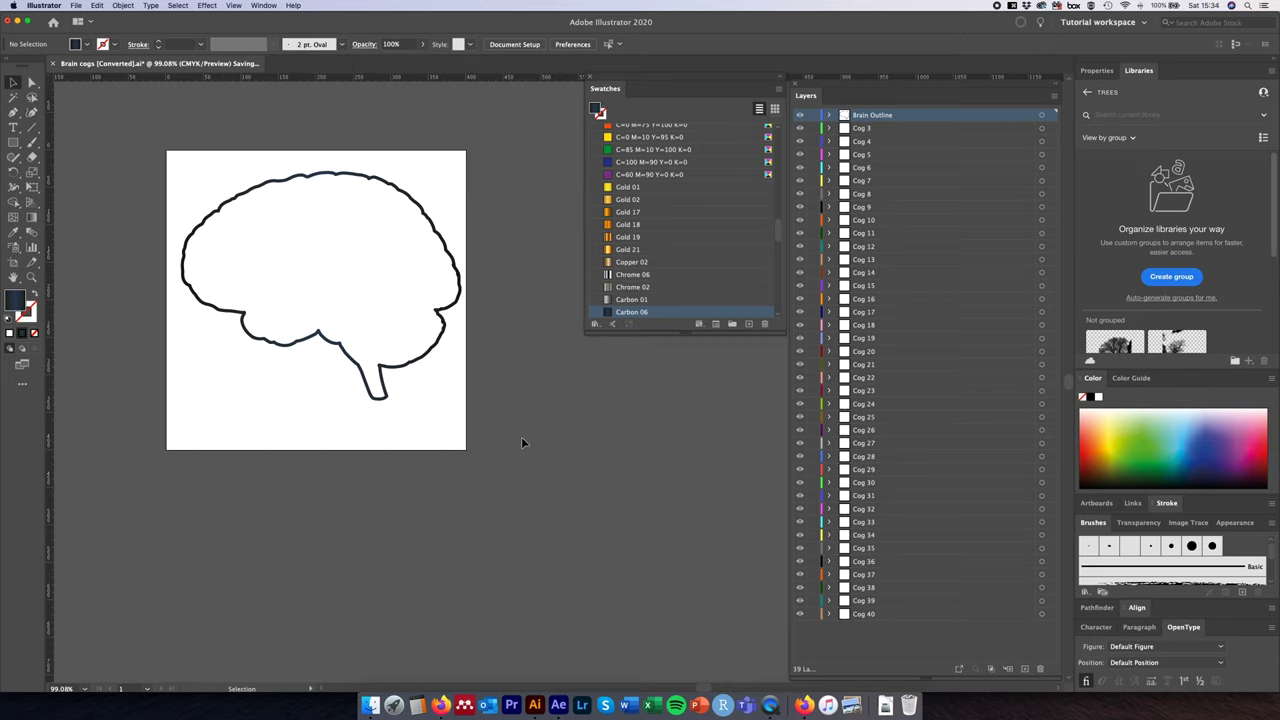
Step: Switch to After Effects and start a new project
key("super+Tab")
key("super+Tab")
key("super+Tab")
key("super+Tab")
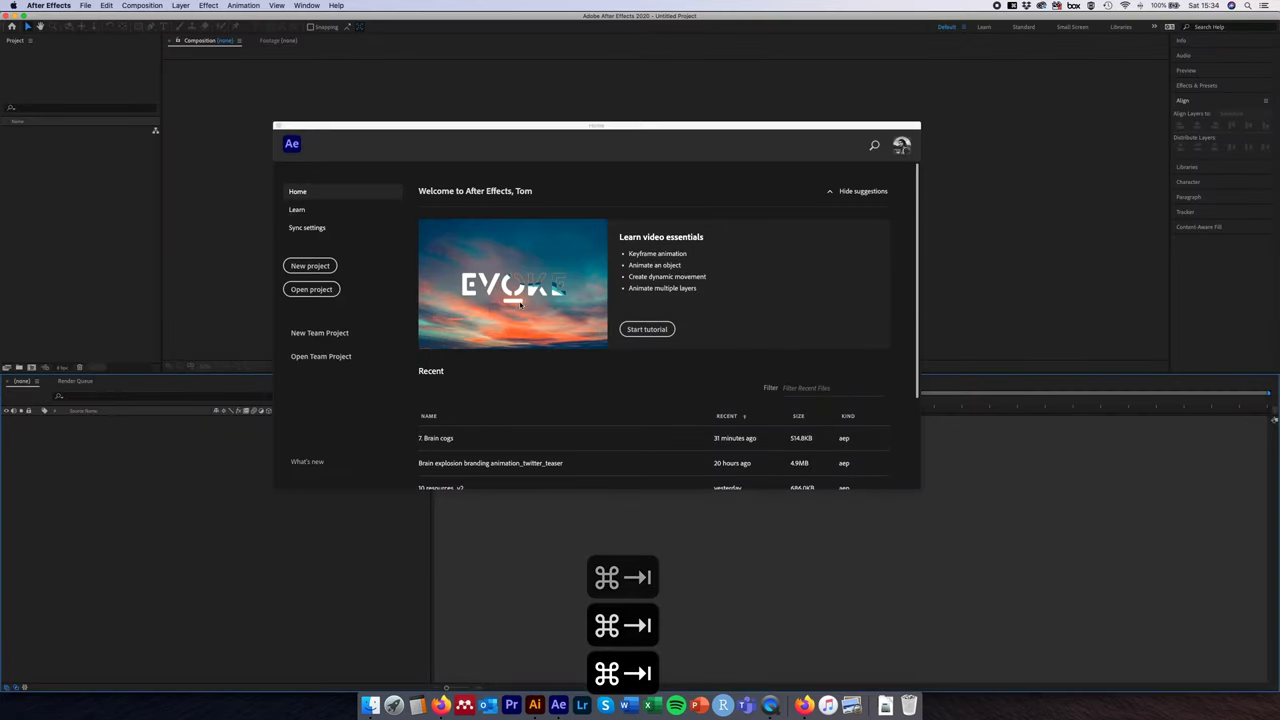
left_click(318, 266)
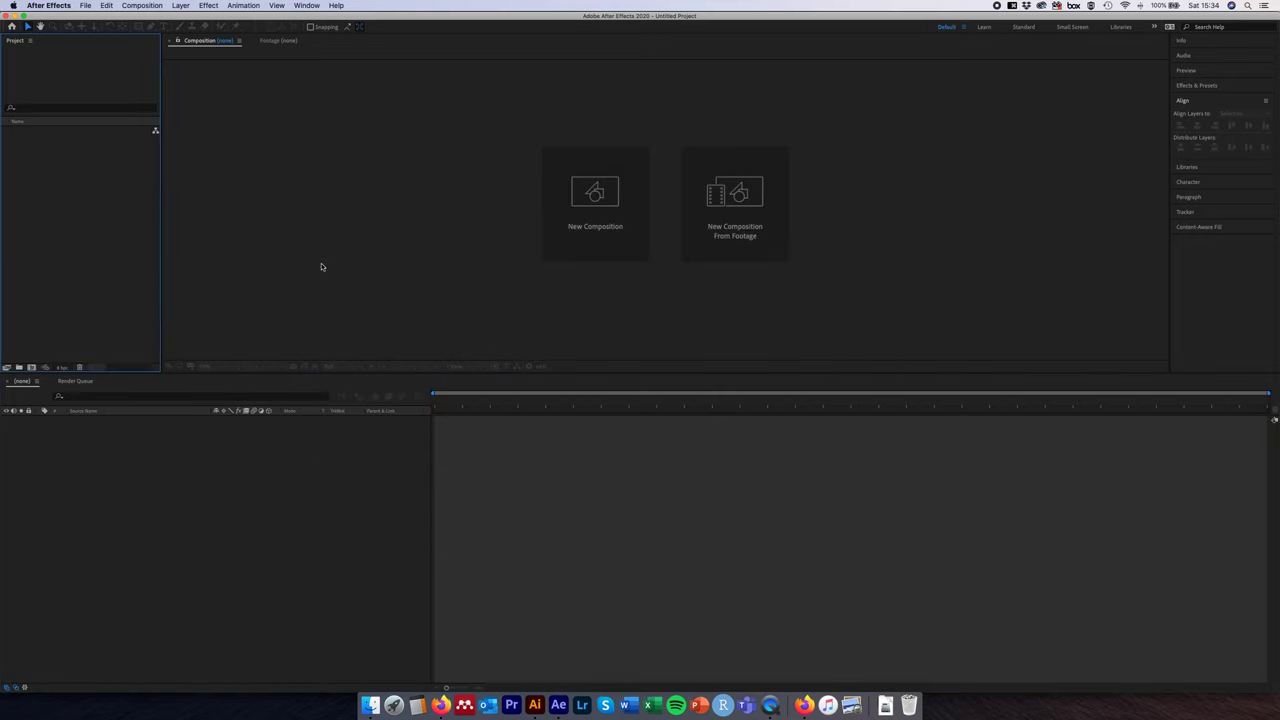
Step: Create a 1920 x 1080 composition named "Brain cogs" at 25 frames per second
left_click(595, 197)
type("Brain cogs")
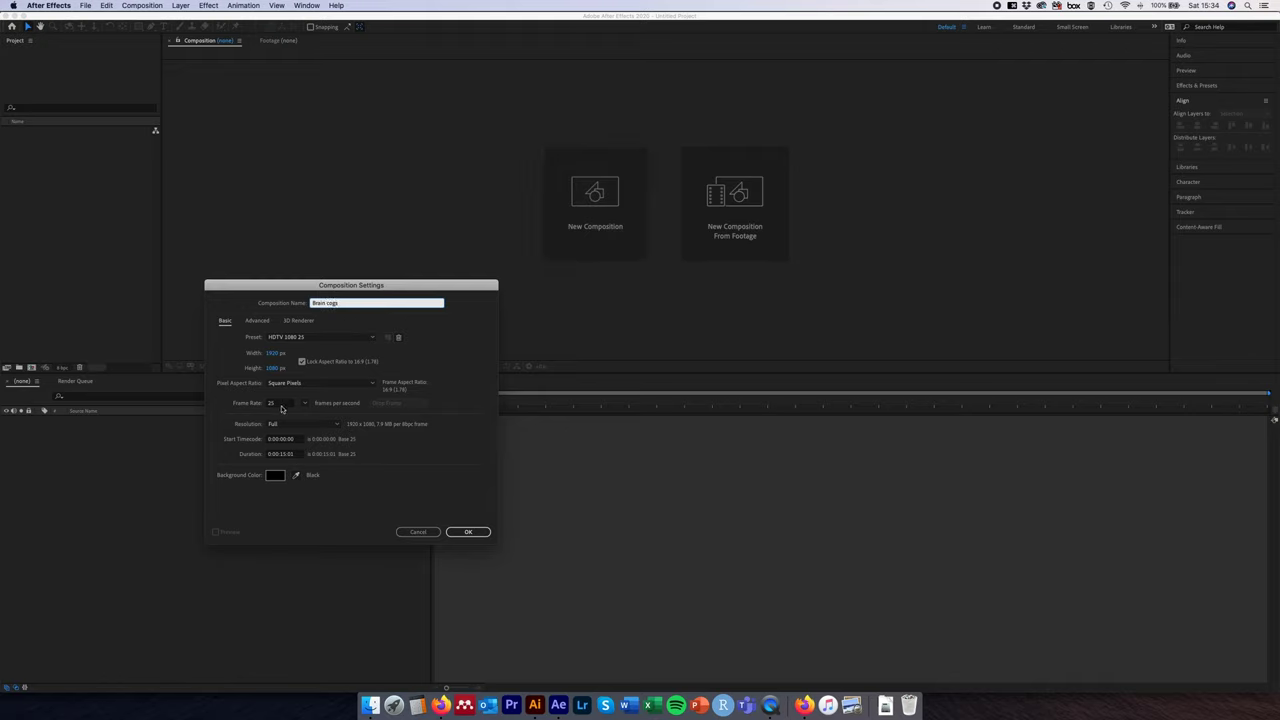
left_click(268, 404)
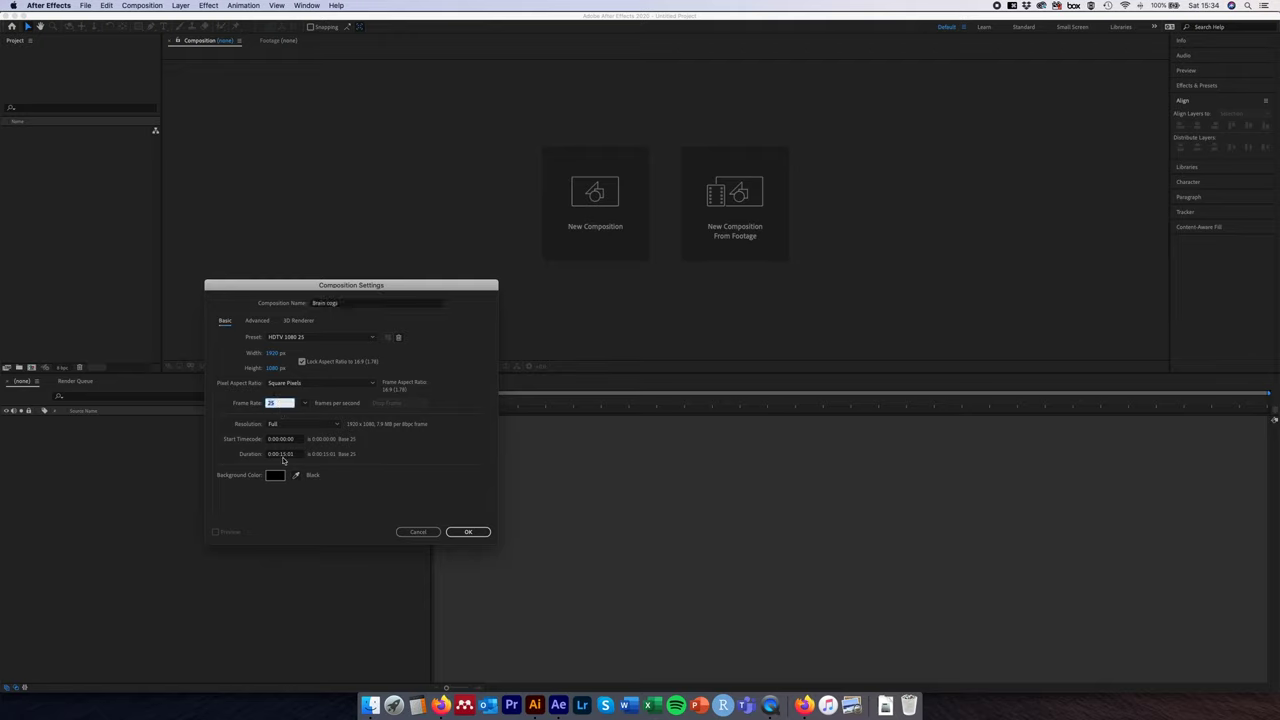
left_click(468, 534)
Step: Add a full-frame solid layer in dark cyan (004d4d) as the composition's background
left_click(179, 6)
mouse_move(184, 18)
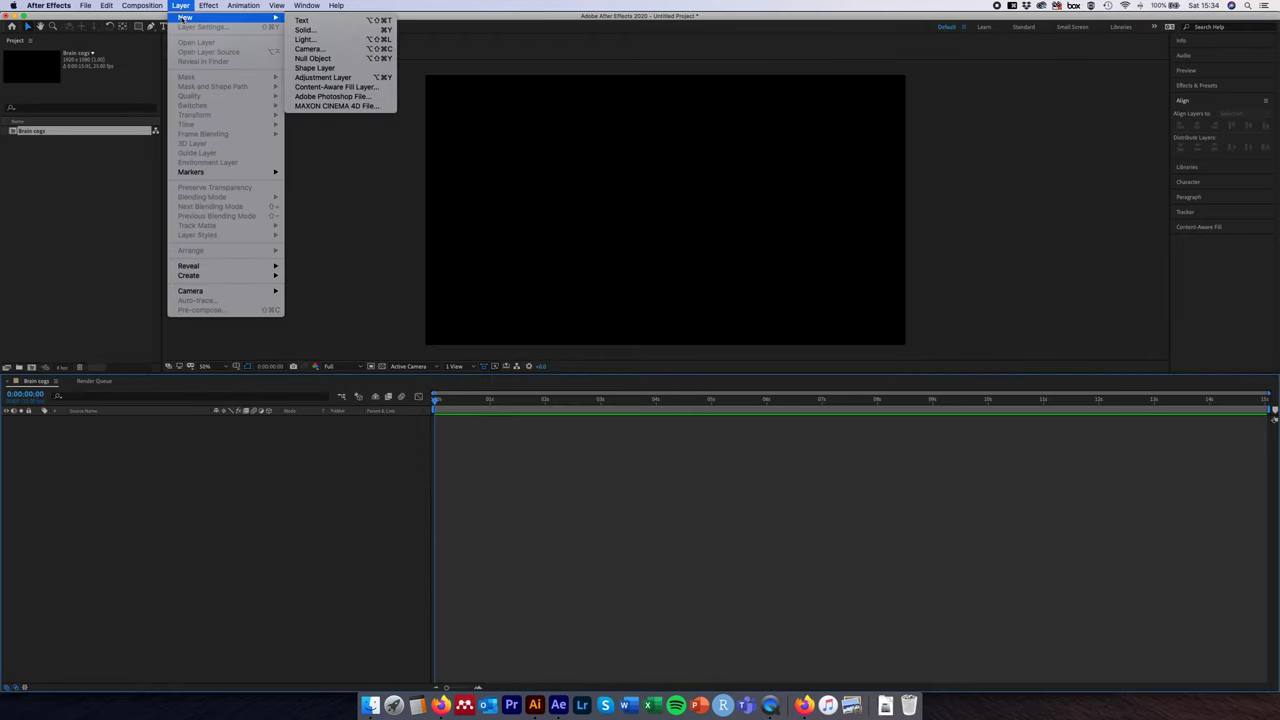
left_click(312, 31)
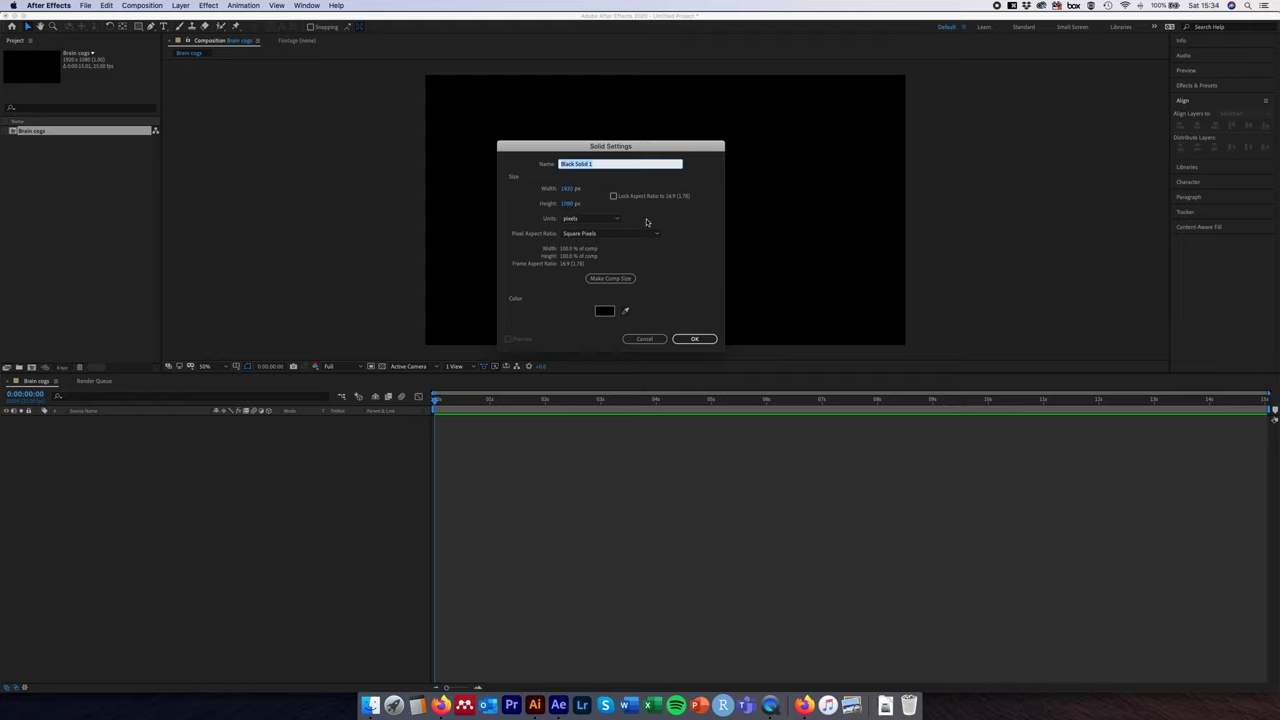
left_click(604, 311)
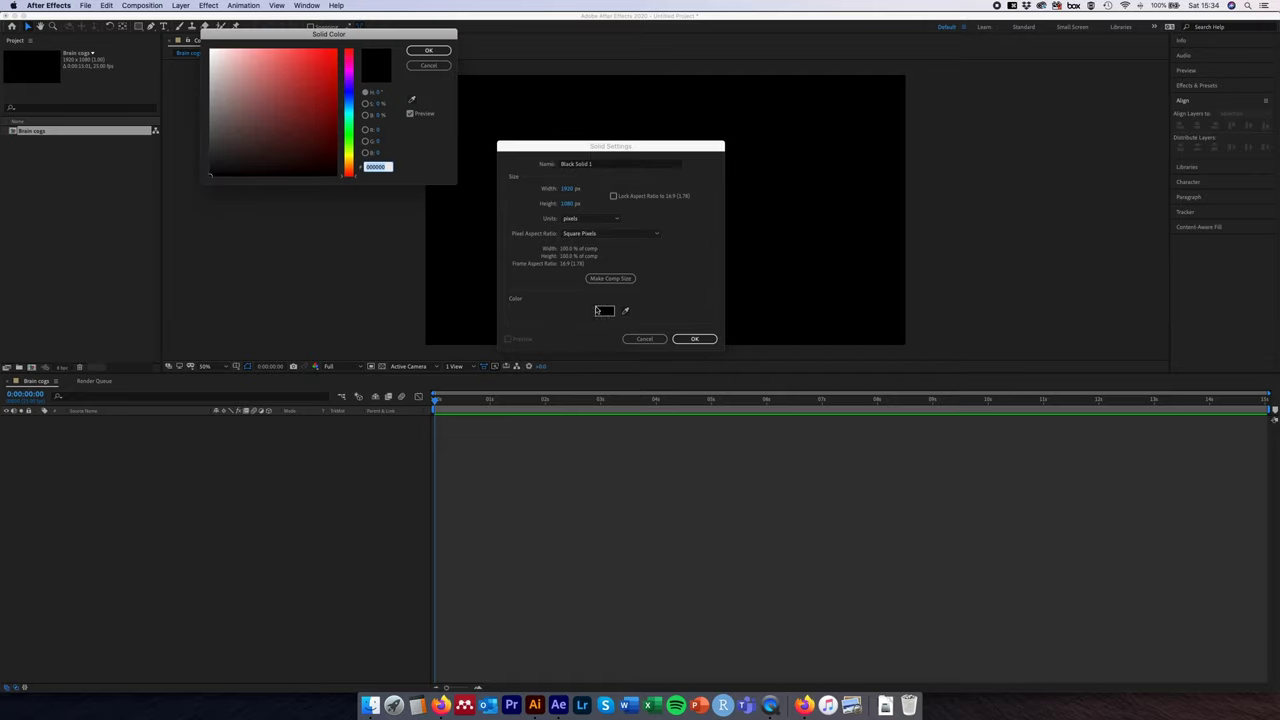
type("004d4d")
key("Return")
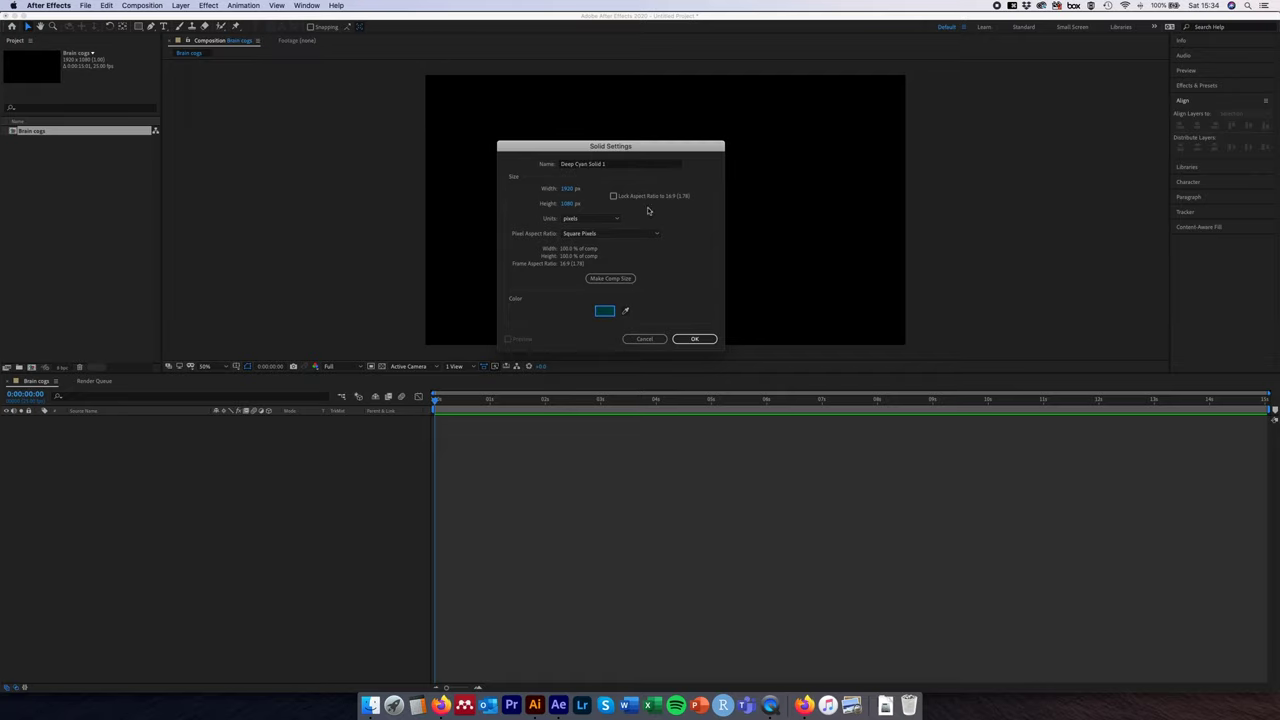
left_click(694, 339)
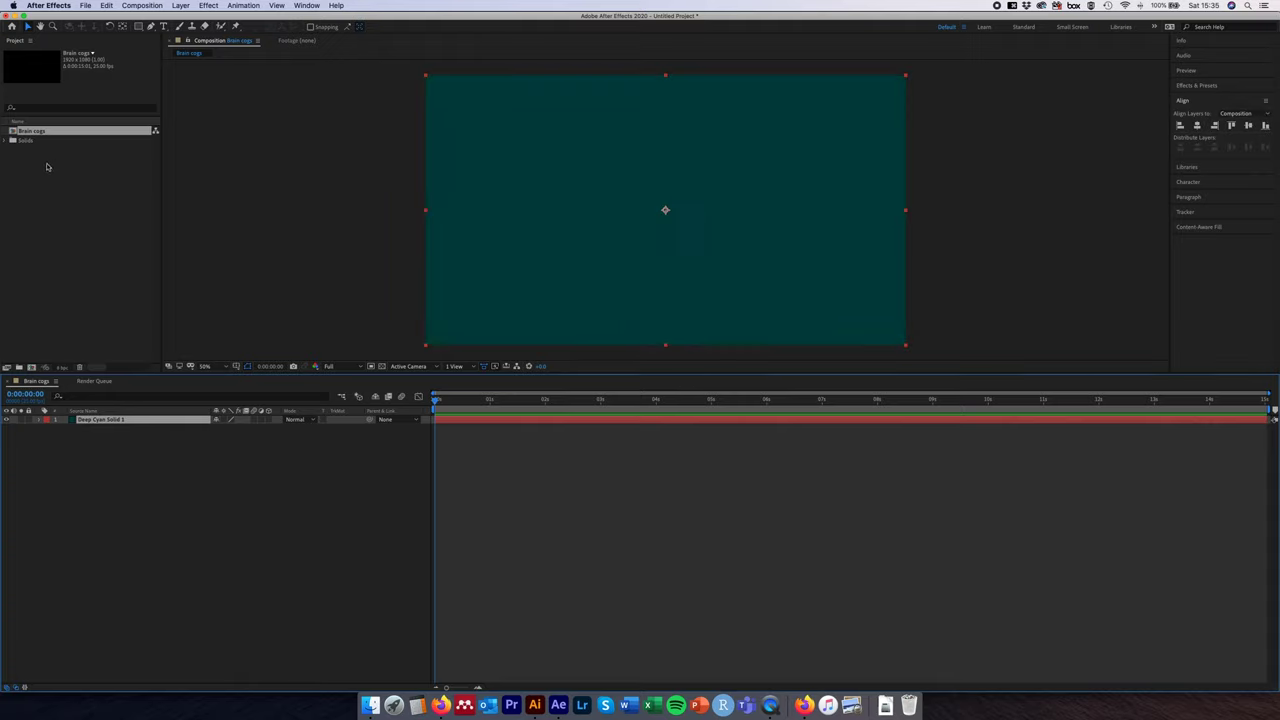
Step: Create a project folder named "Comps" outside the Solids folder and move the Brain cogs composition into it
left_click(9, 142)
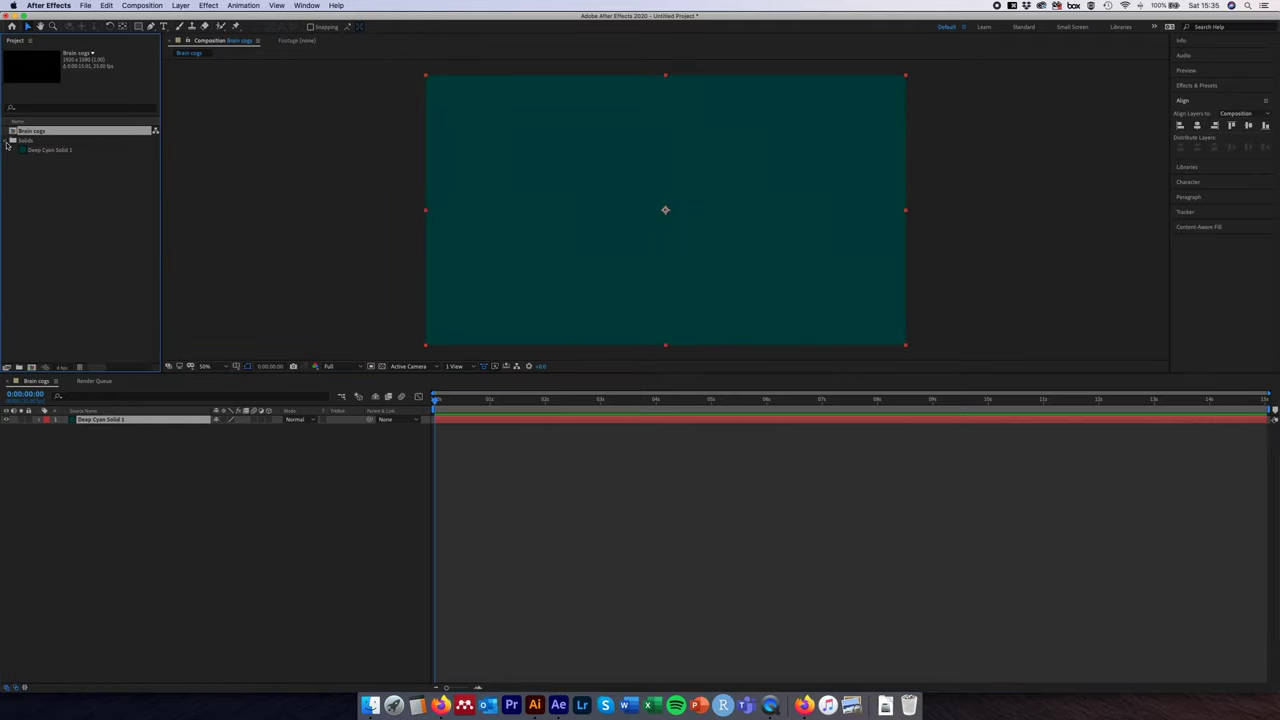
left_click(28, 142)
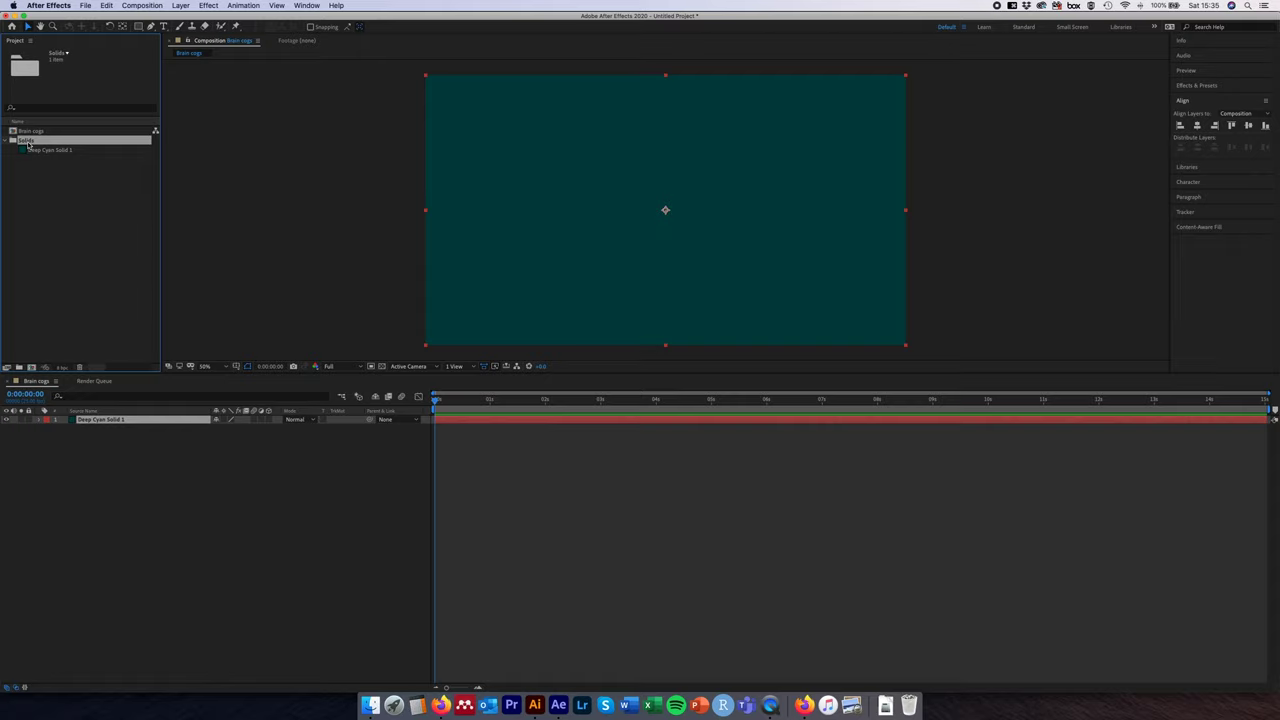
left_click(145, 456)
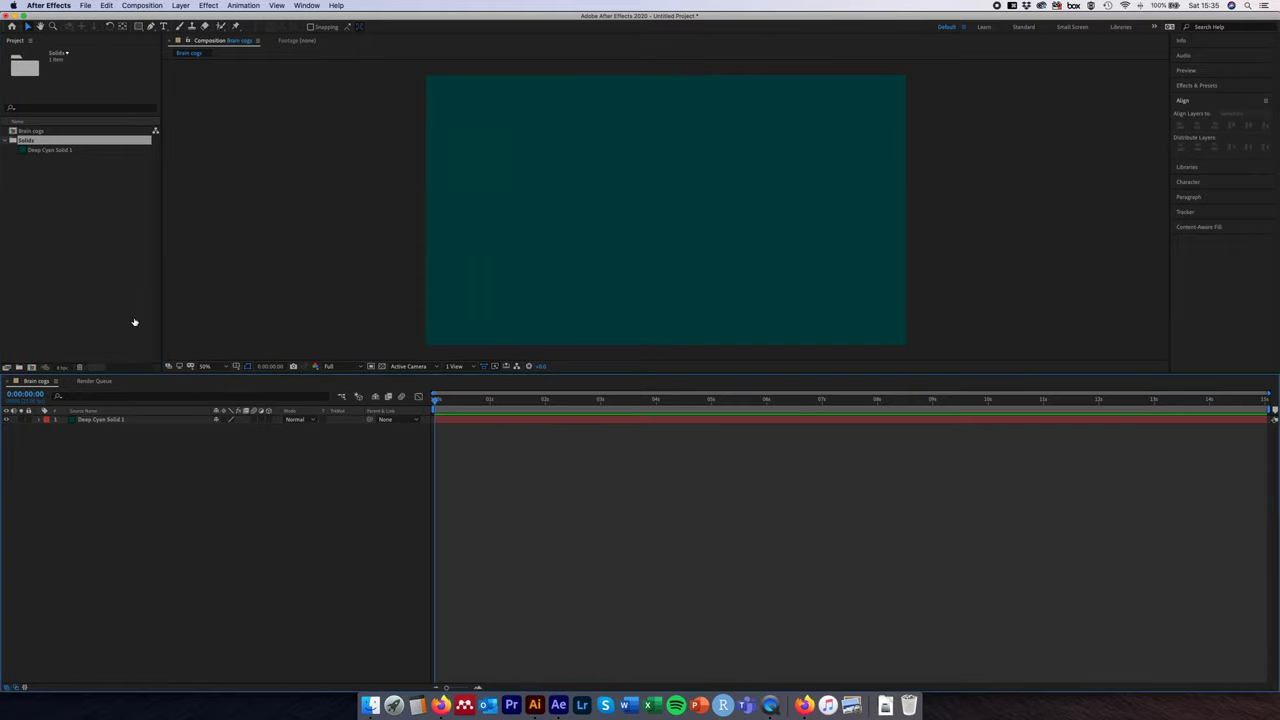
left_click(19, 367)
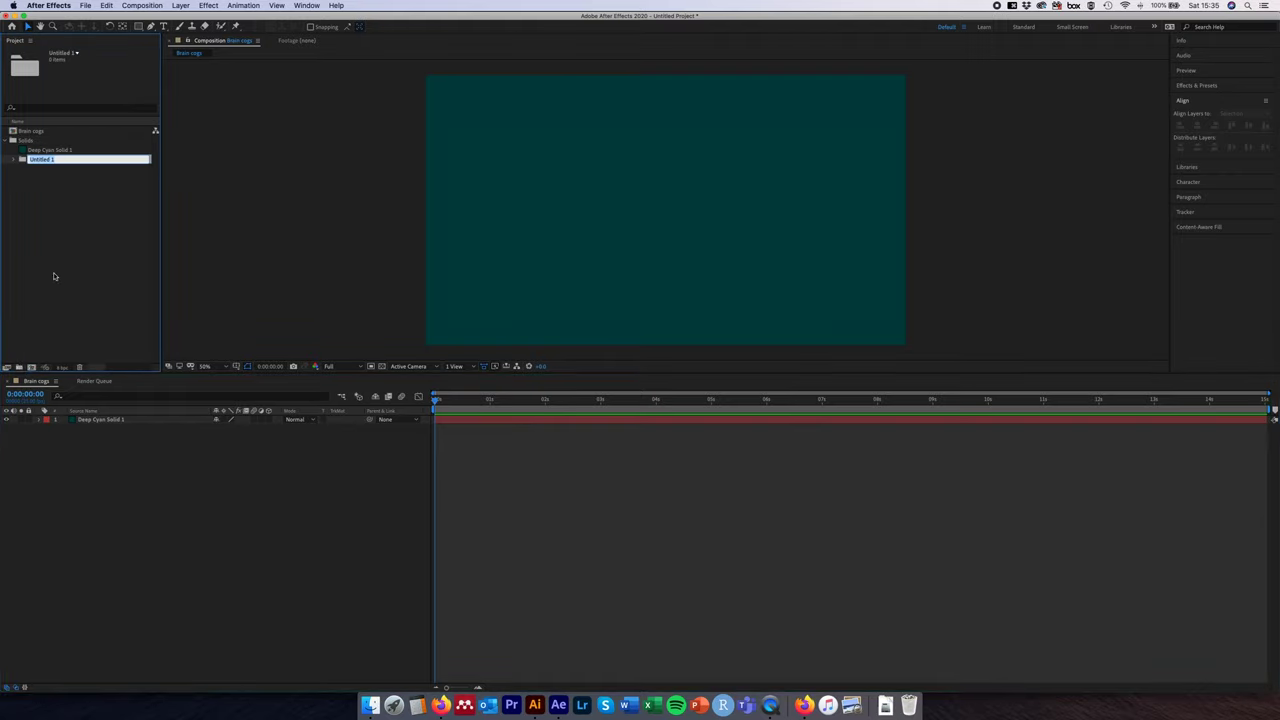
type("Comps")
left_click(128, 218)
left_click_drag(36, 152, 30, 189)
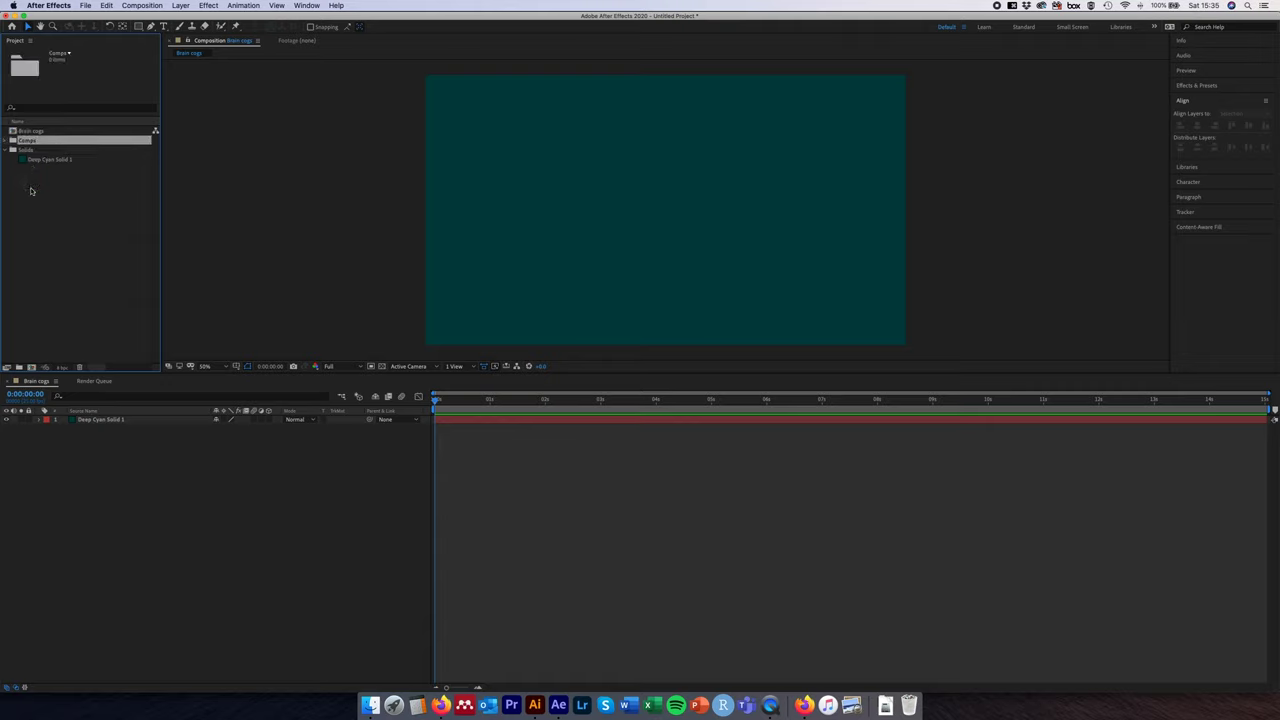
left_click(42, 133)
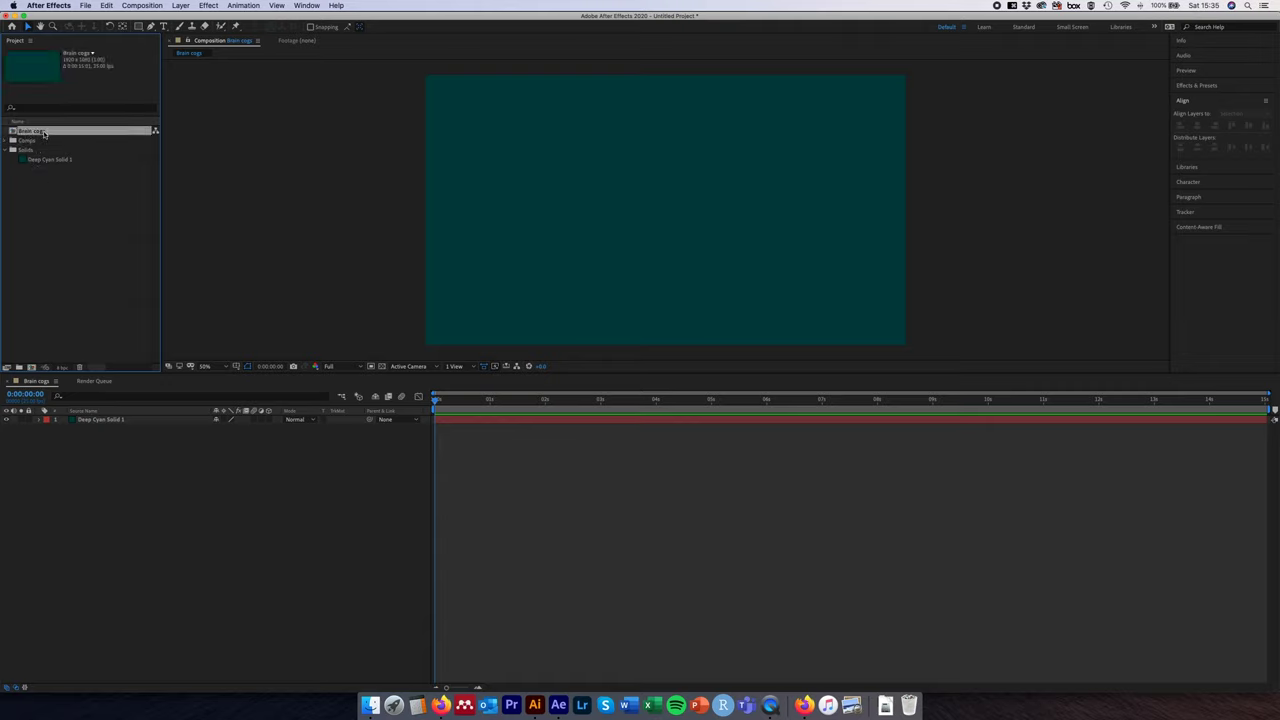
left_click_drag(42, 133, 38, 141)
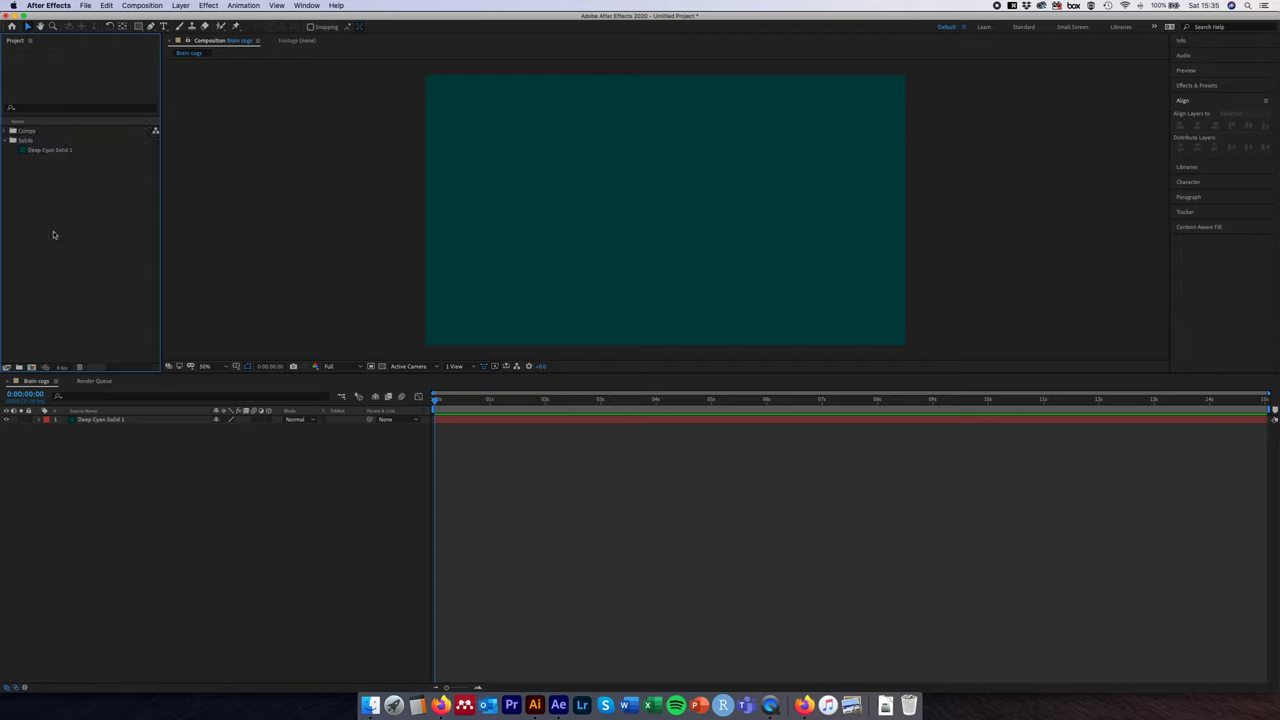
Step: Create a top-level project folder named "Assets" with a subfolder named "Illustrator" inside it
left_click(19, 367)
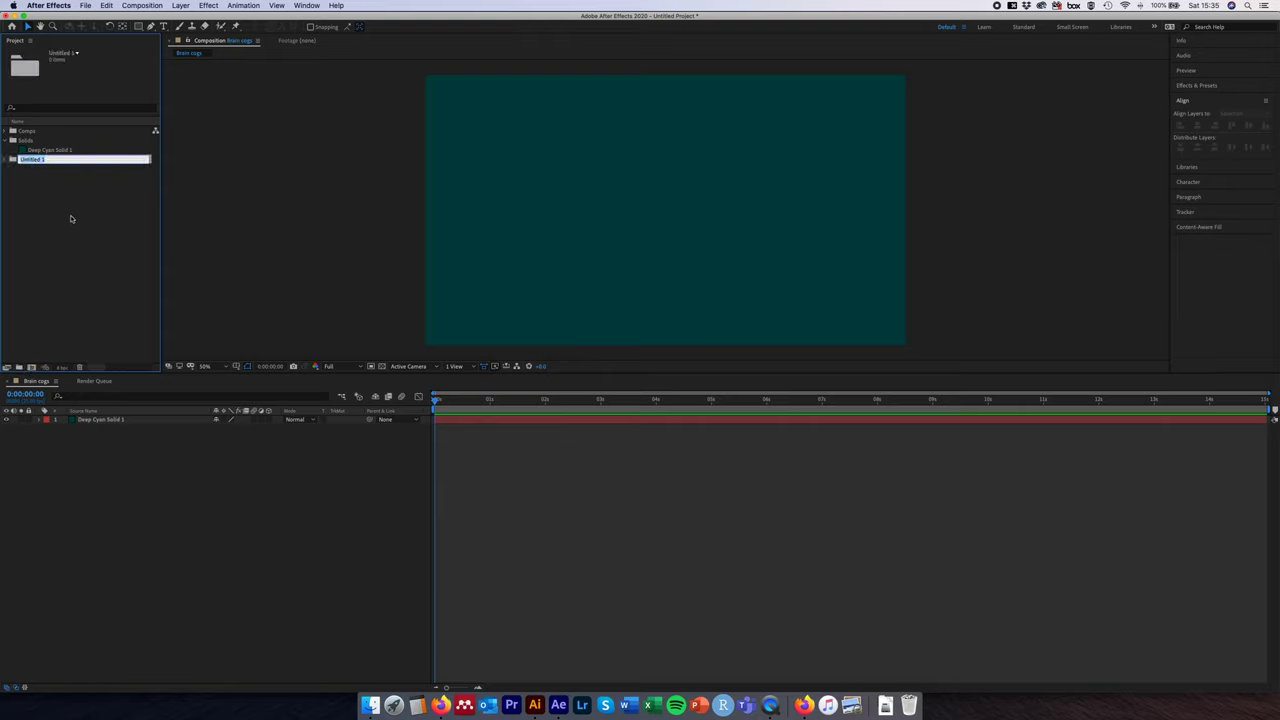
type("Assets")
key("Return")
left_click(19, 367)
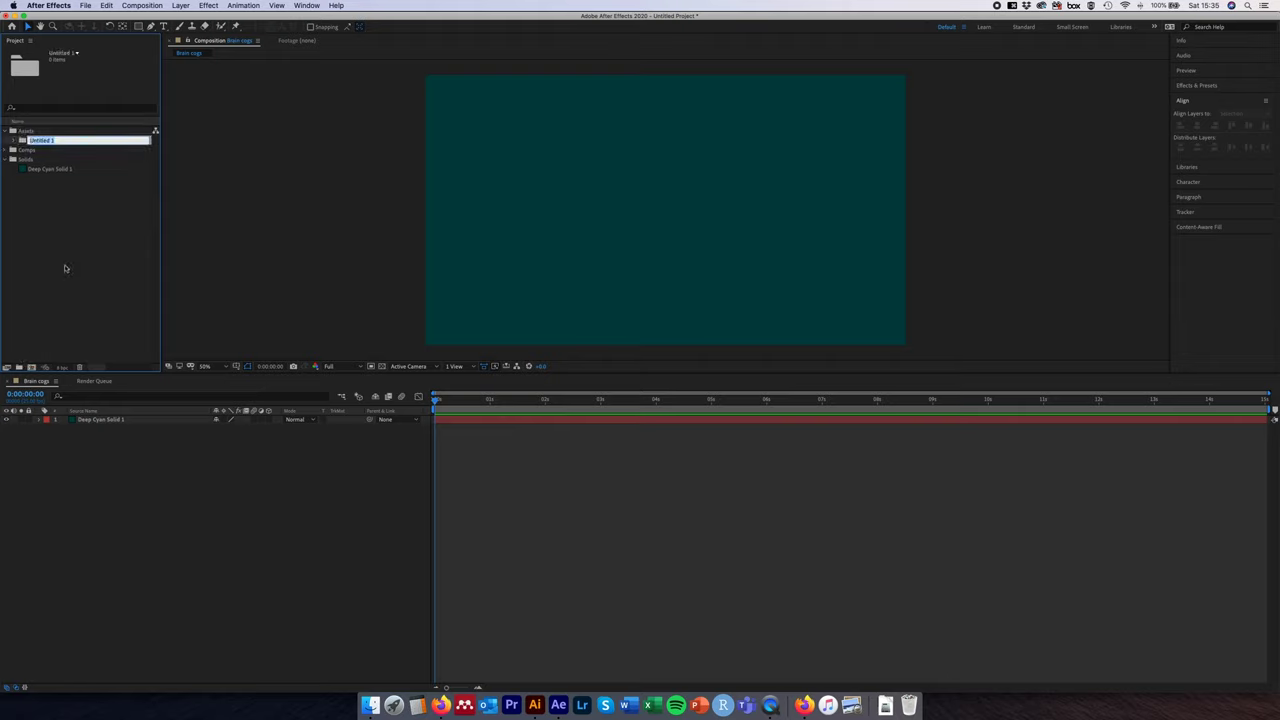
key("BackSpace")
type("Illustrator")
key("Return")
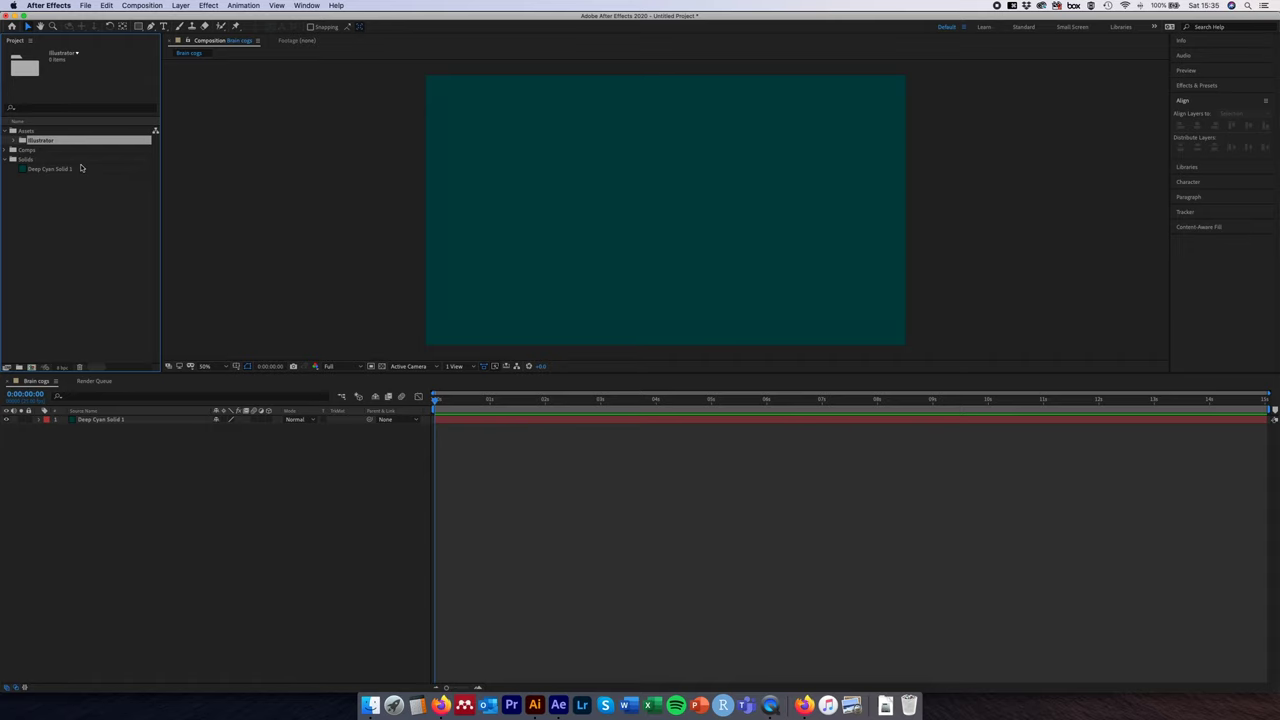
Step: Import "Brain cogs [Converted].ai" from the Tutorial folder as Footage with Merged Layers and place it in the Illustrator folder
key("super+Tab")
key("super+Tab")
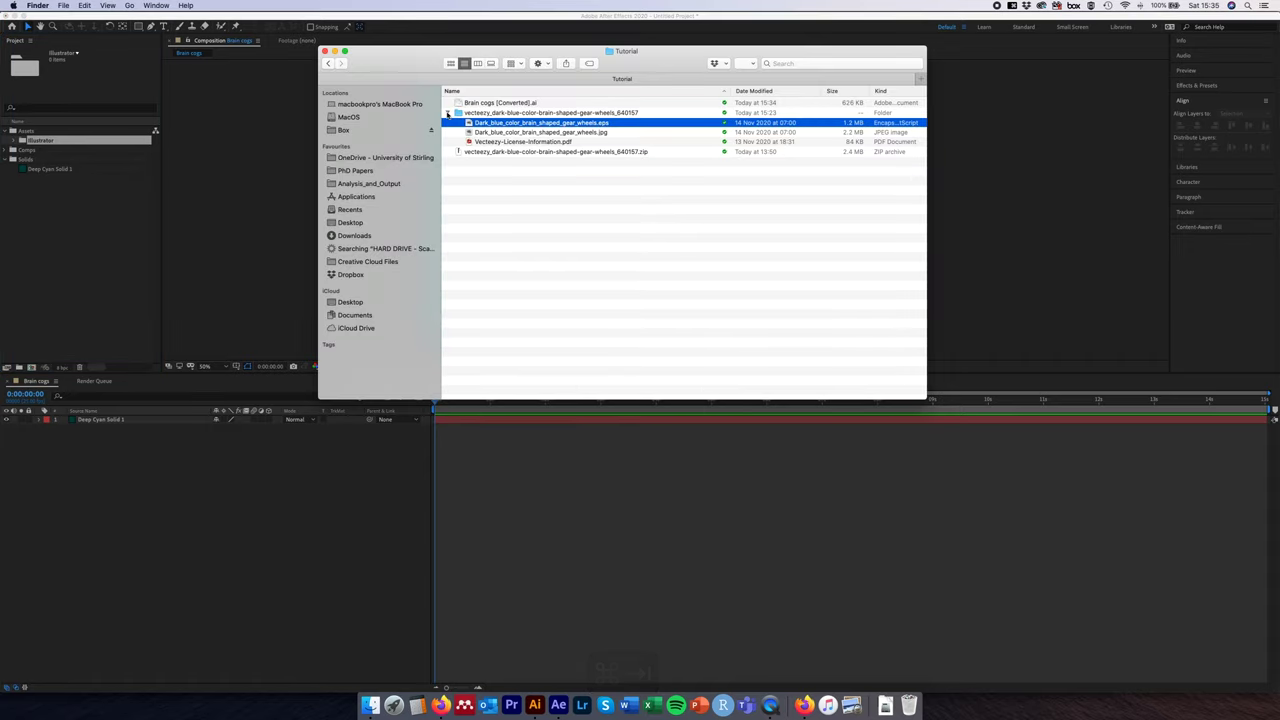
left_click(447, 113)
left_click(500, 103)
left_click_drag(562, 104, 86, 261)
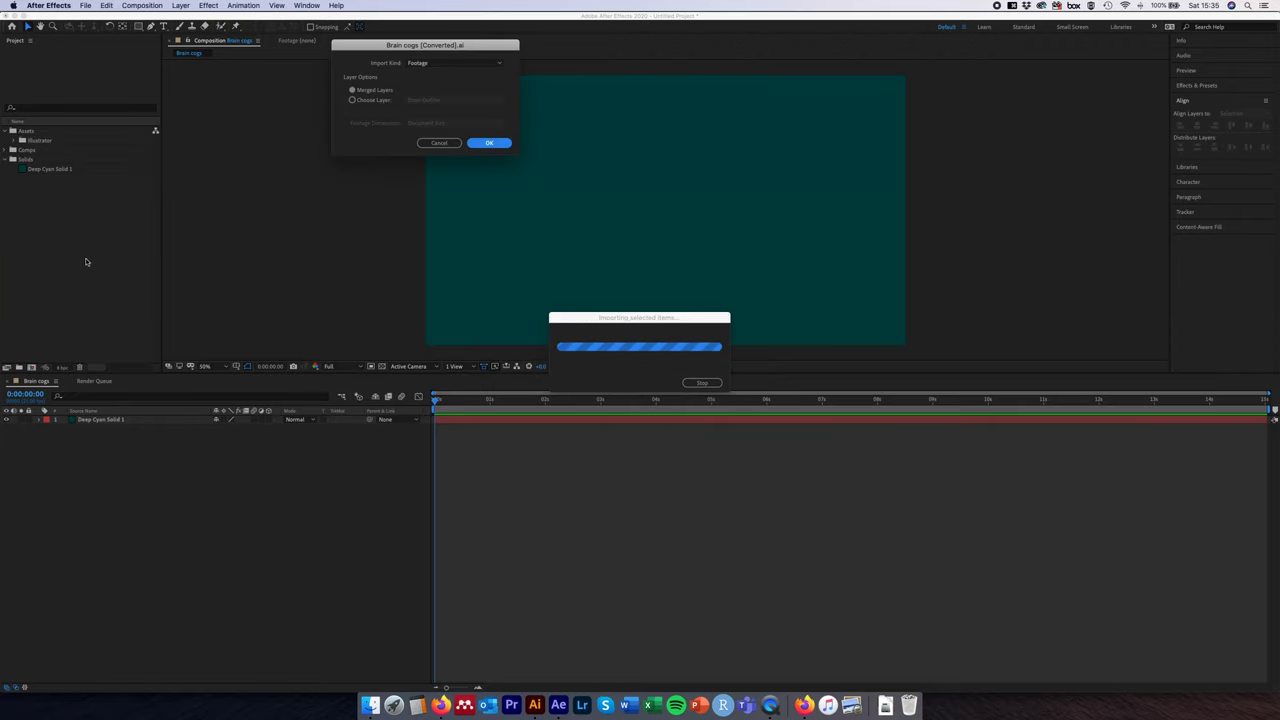
left_click_drag(482, 50, 695, 204)
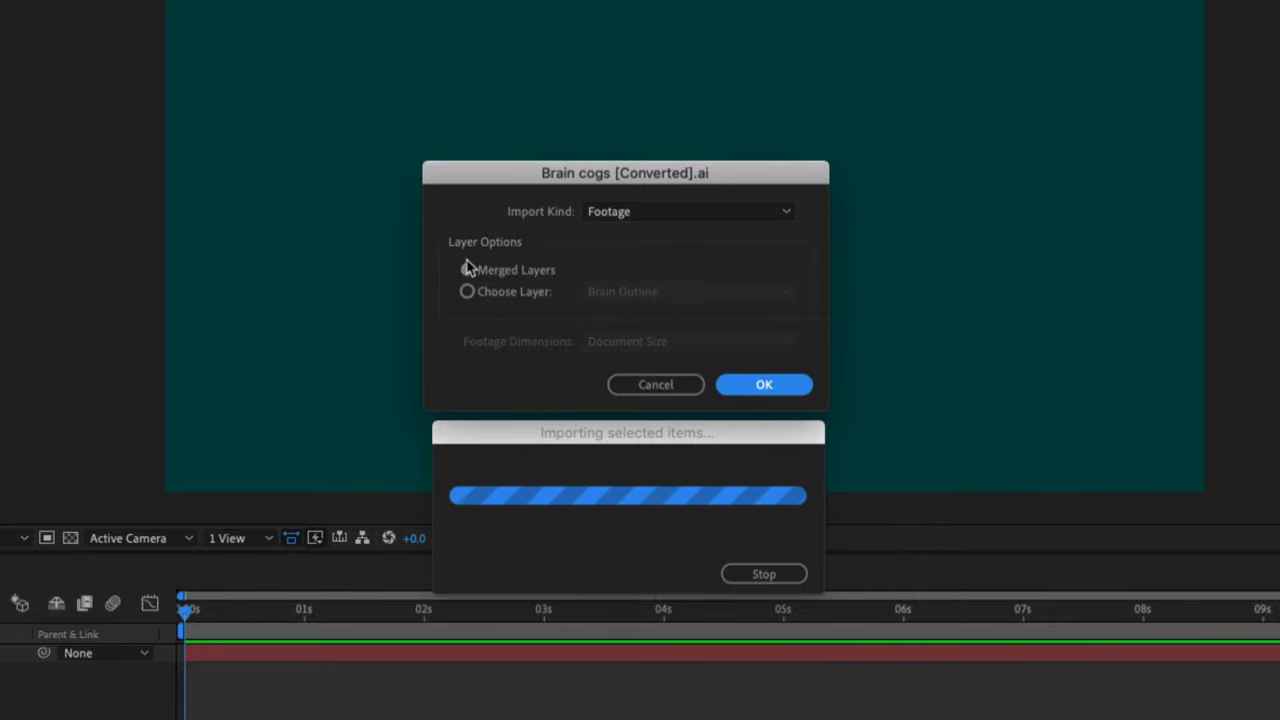
left_click(758, 390)
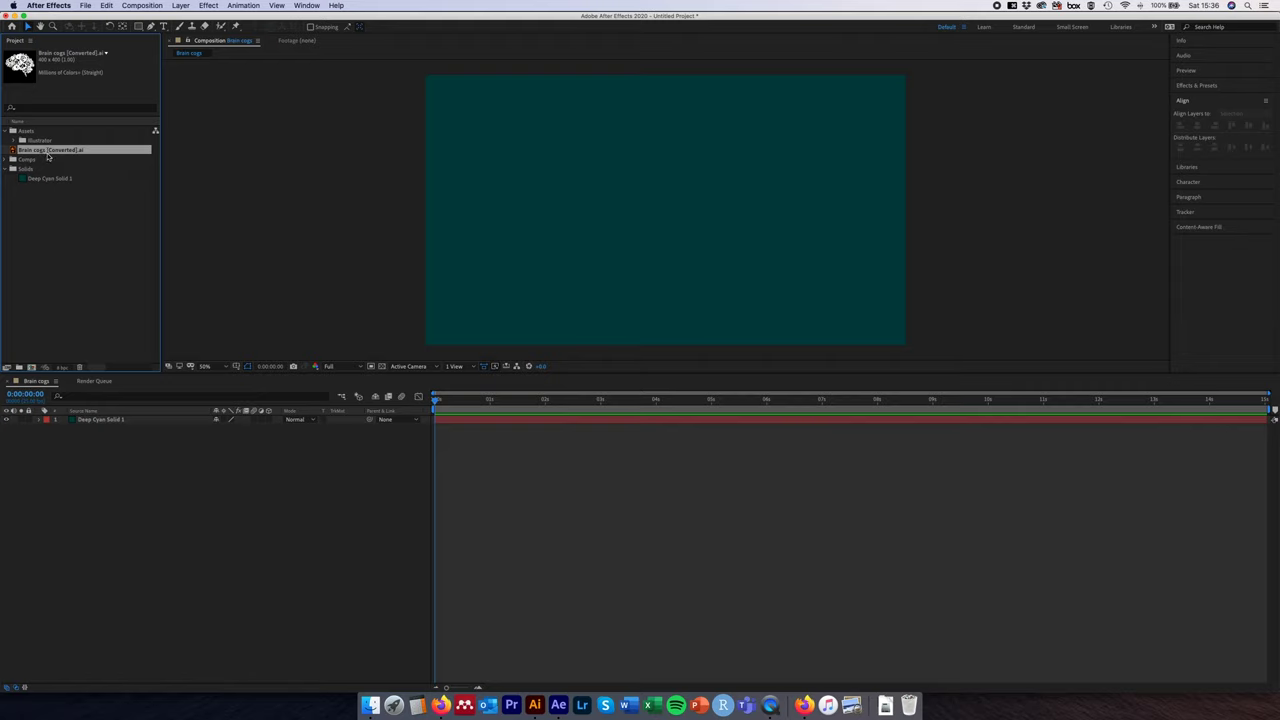
left_click_drag(28, 153, 33, 143)
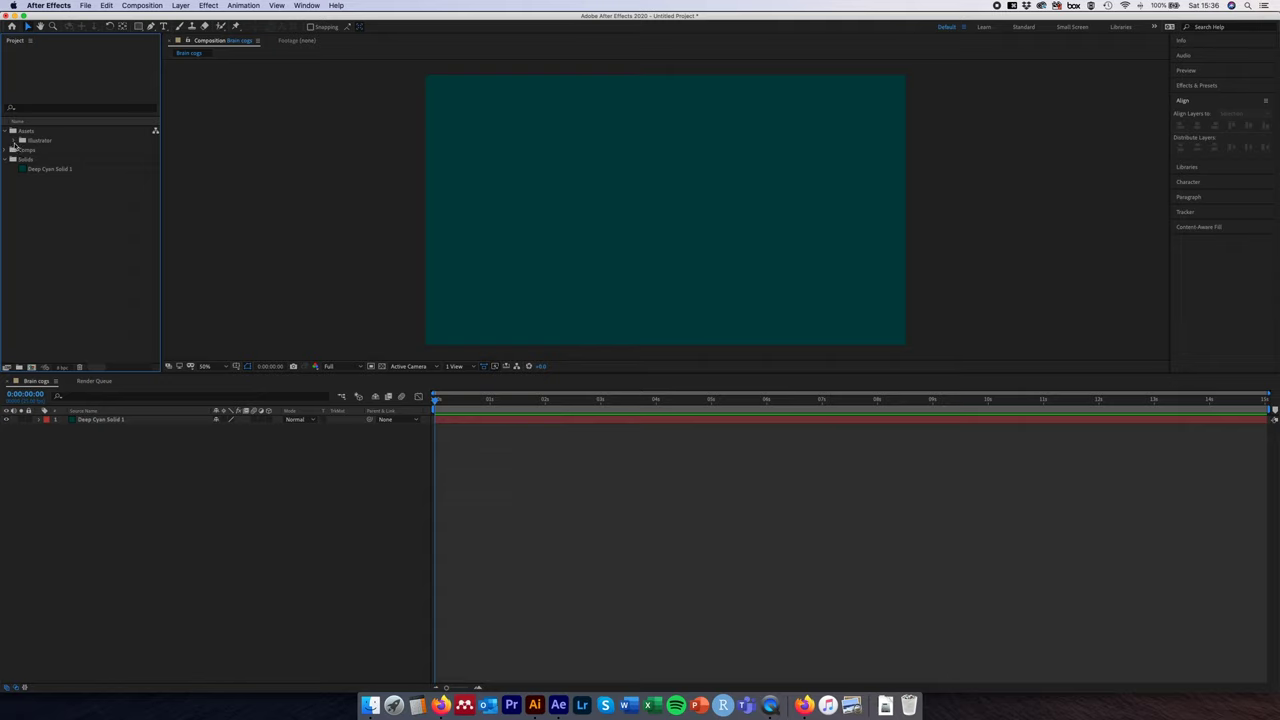
left_click(15, 141)
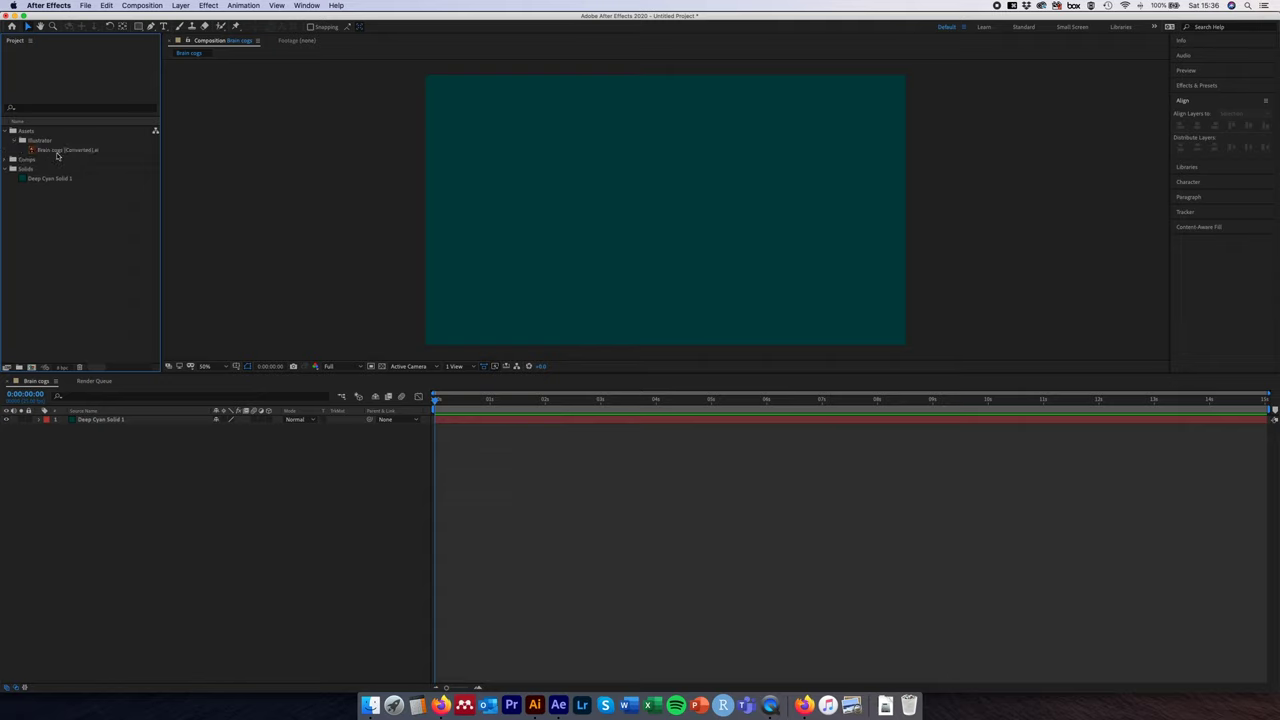
Step: Add the imported "Brain cogs [Converted].ai" artwork to the Brain cogs composition, above the Deep Cyan Solid 1 layer
left_click(57, 153)
left_click_drag(57, 153, 106, 420)
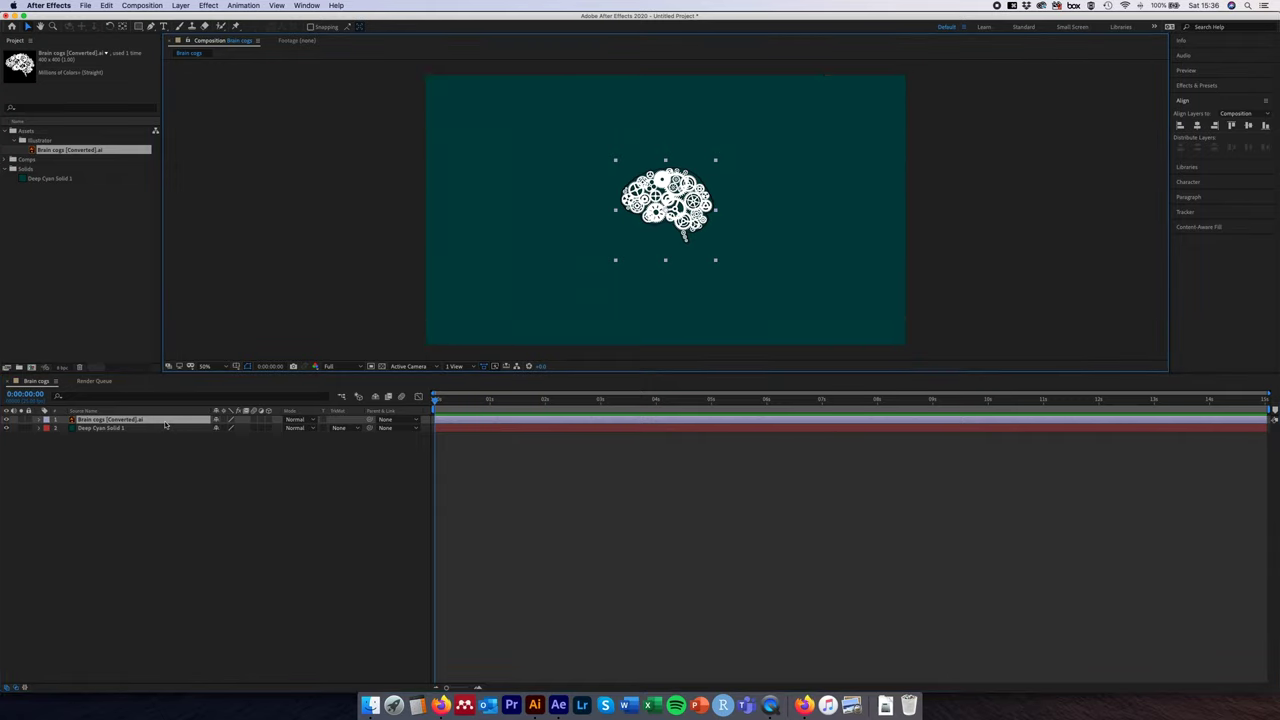
Step: Try moving the merged brain artwork around the composition, and undo the moves
left_click_drag(661, 215, 568, 155)
left_click_drag(588, 205, 635, 281)
key("super+z")
key("super+z")
key("super+z")
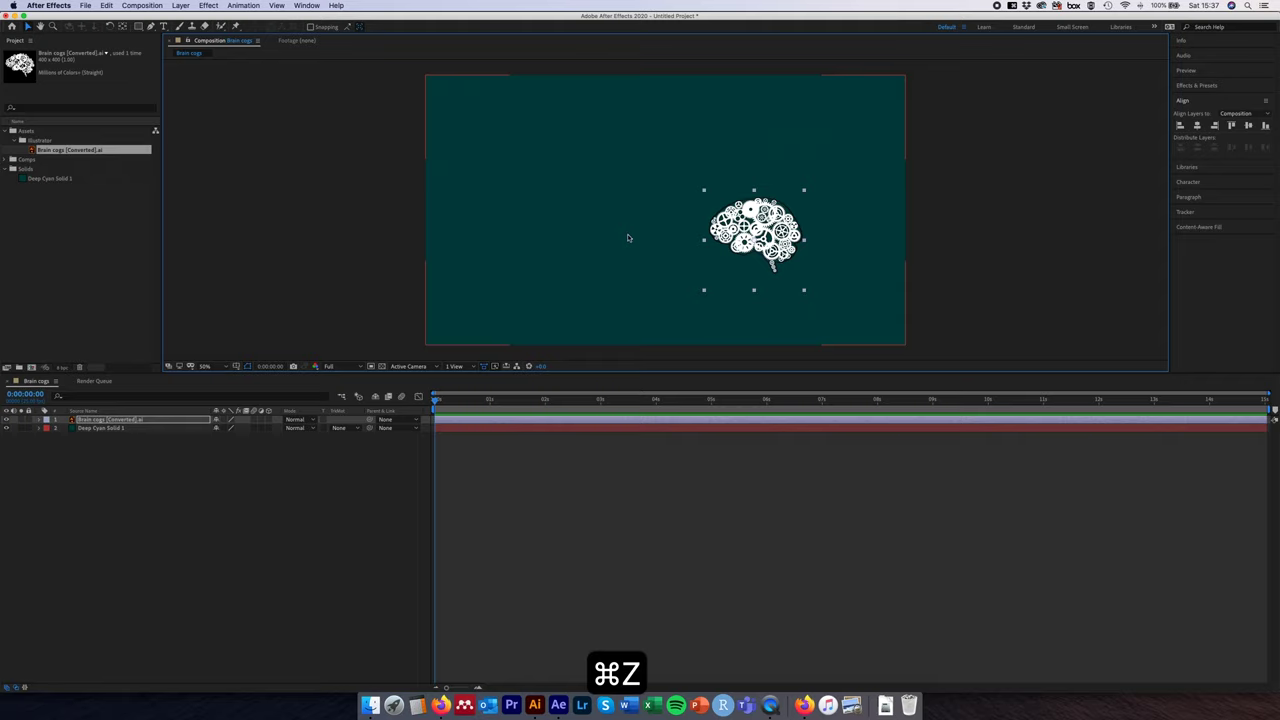
key("super+z")
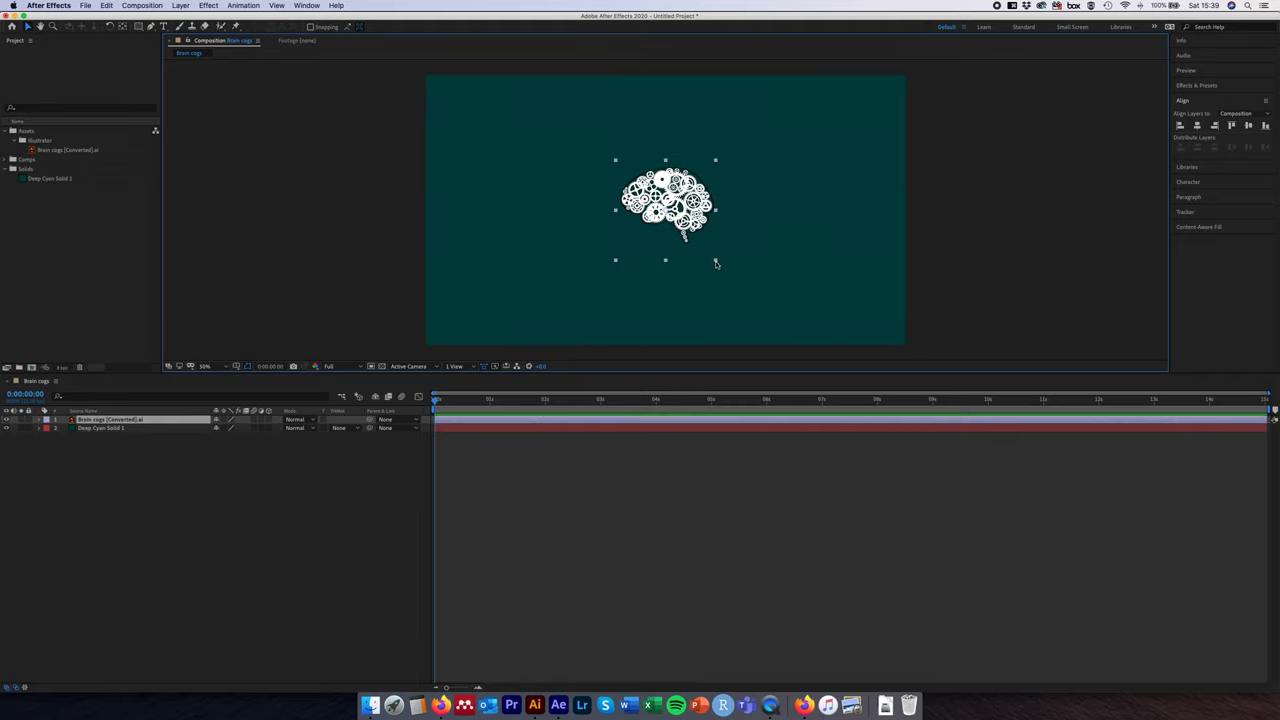
Step: Try enlarging the brain artwork to almost the full composition height, inspect its edges at 200% magnification, and undo the scaling
left_click_drag(716, 263, 800, 397)
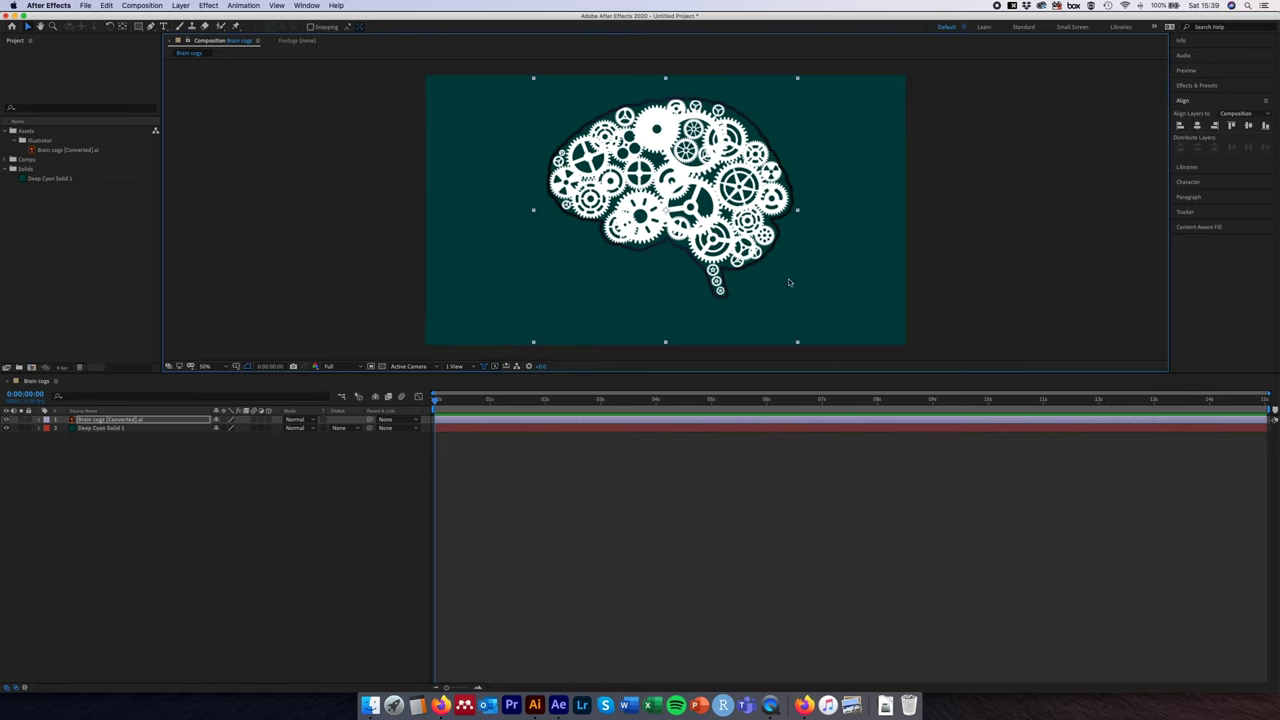
scroll(662, 207, "up", 4)
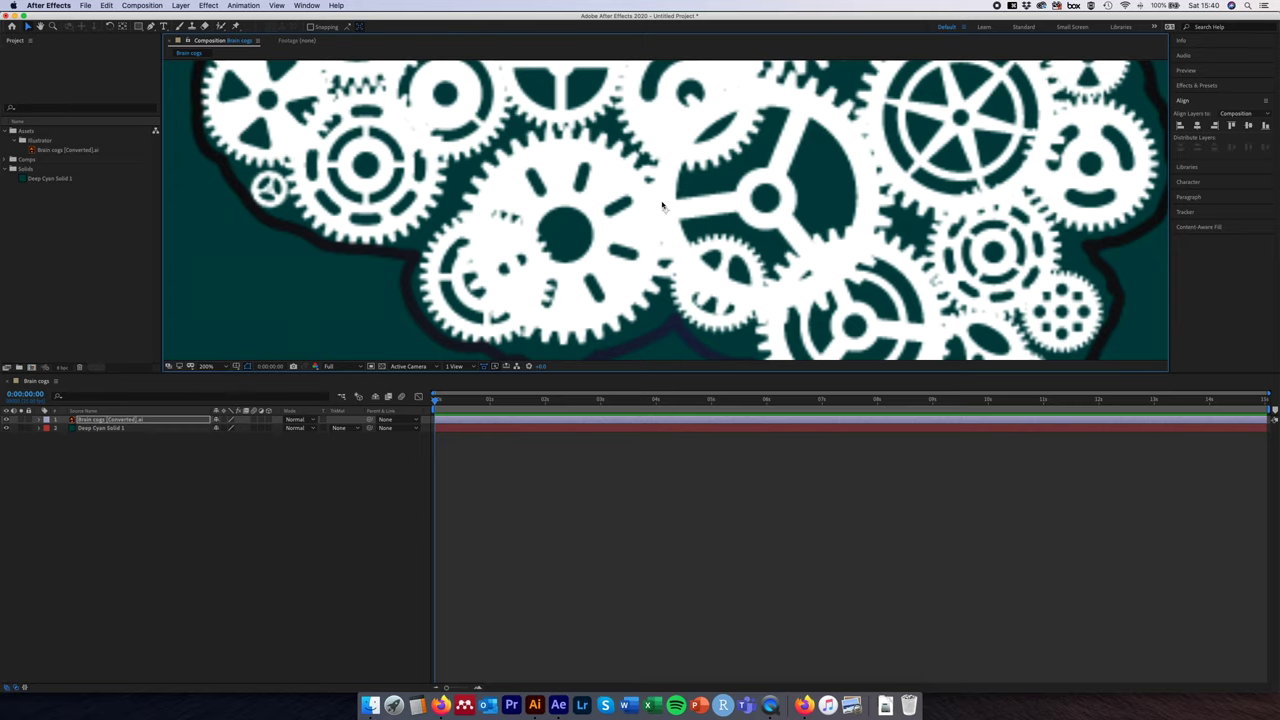
scroll(662, 207, "down", 4)
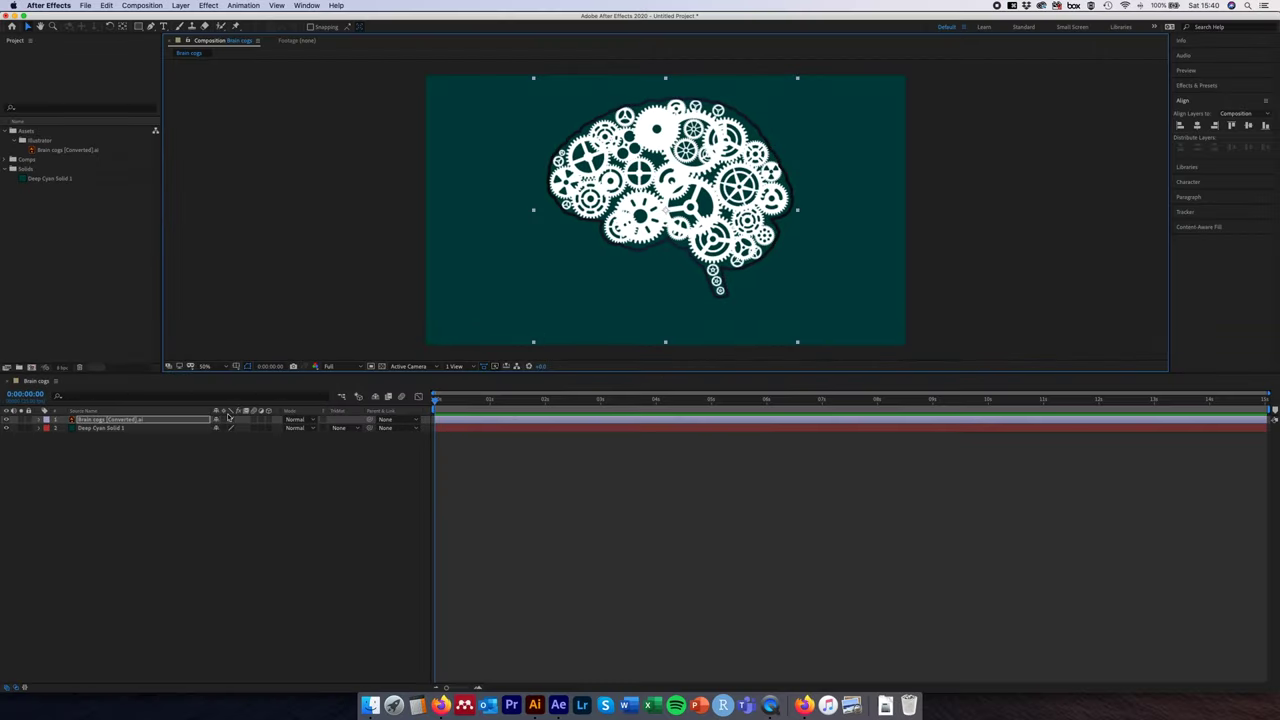
key("super+z")
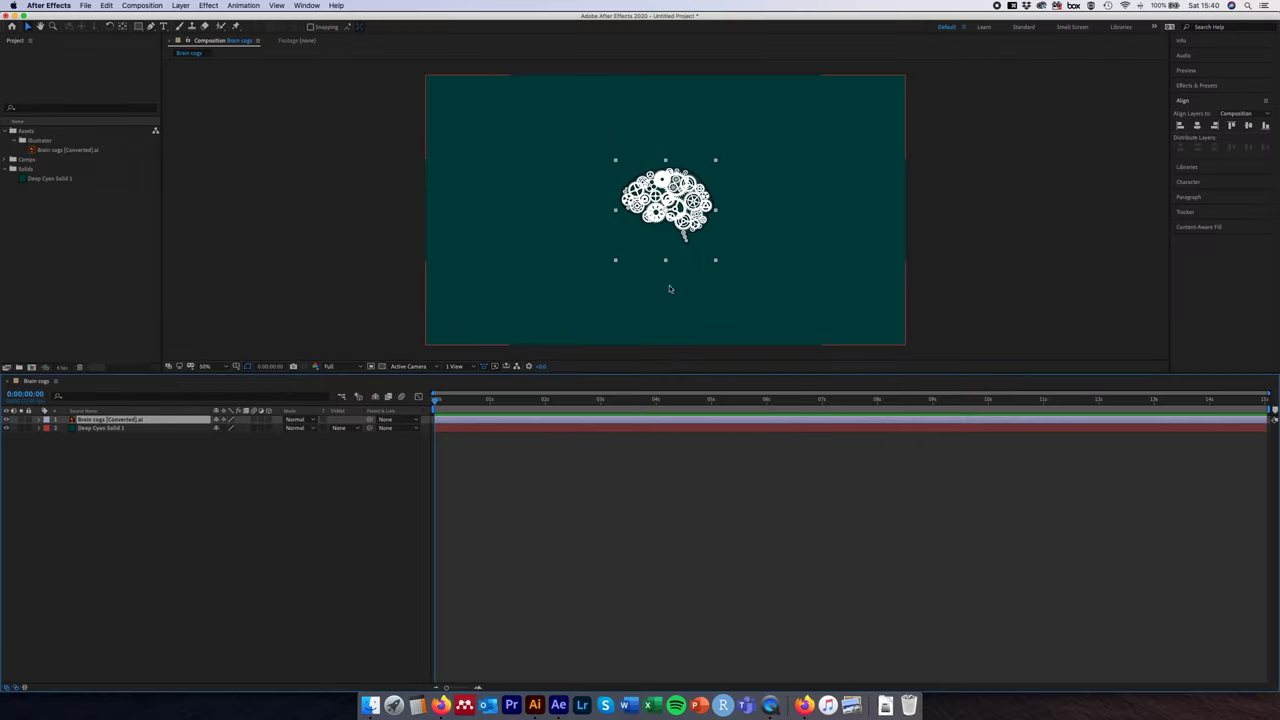
Step: Scale the brain artwork up proportionally to about the full composition height and check its edge sharpness at 100% magnification
left_click_drag(715, 263, 806, 394)
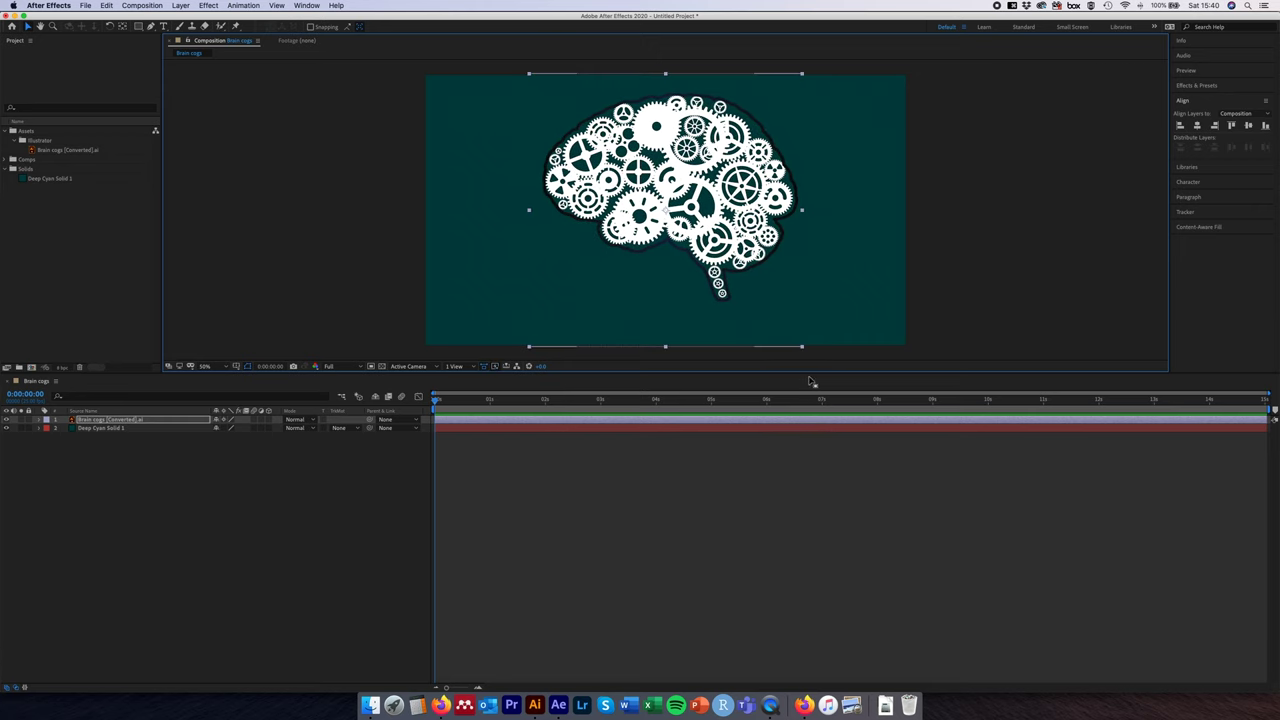
key("period")
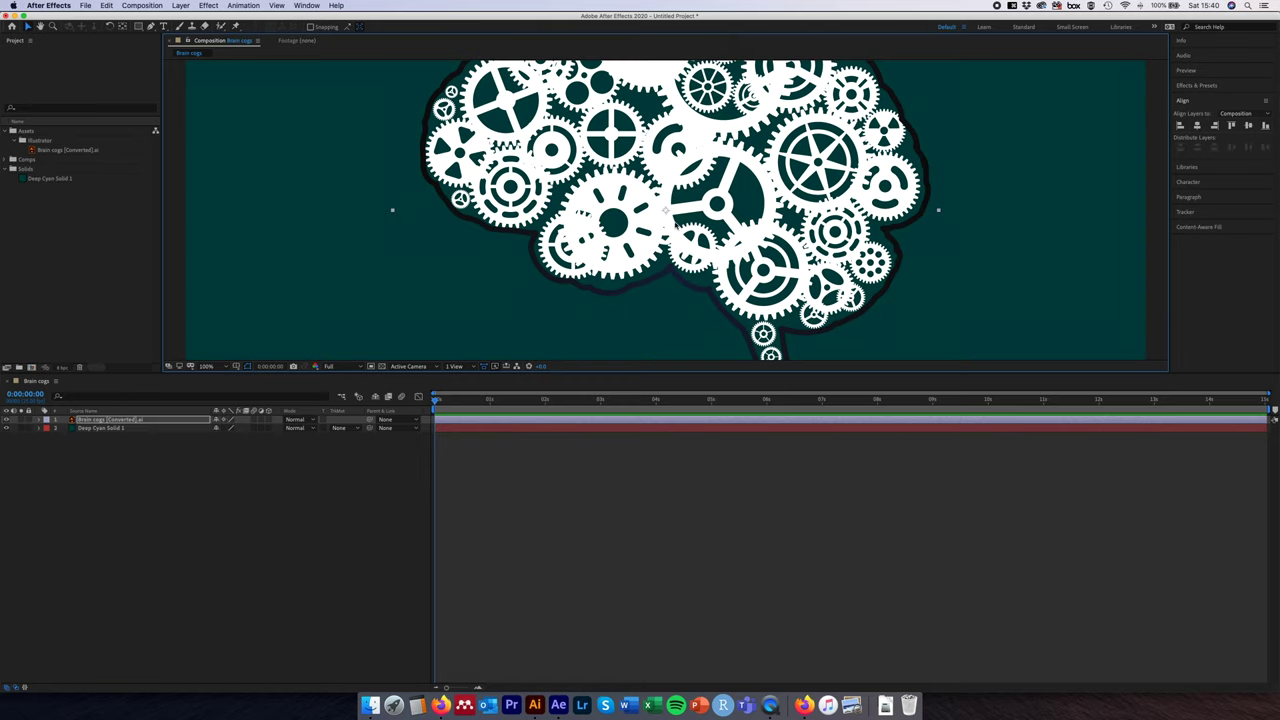
key("comma")
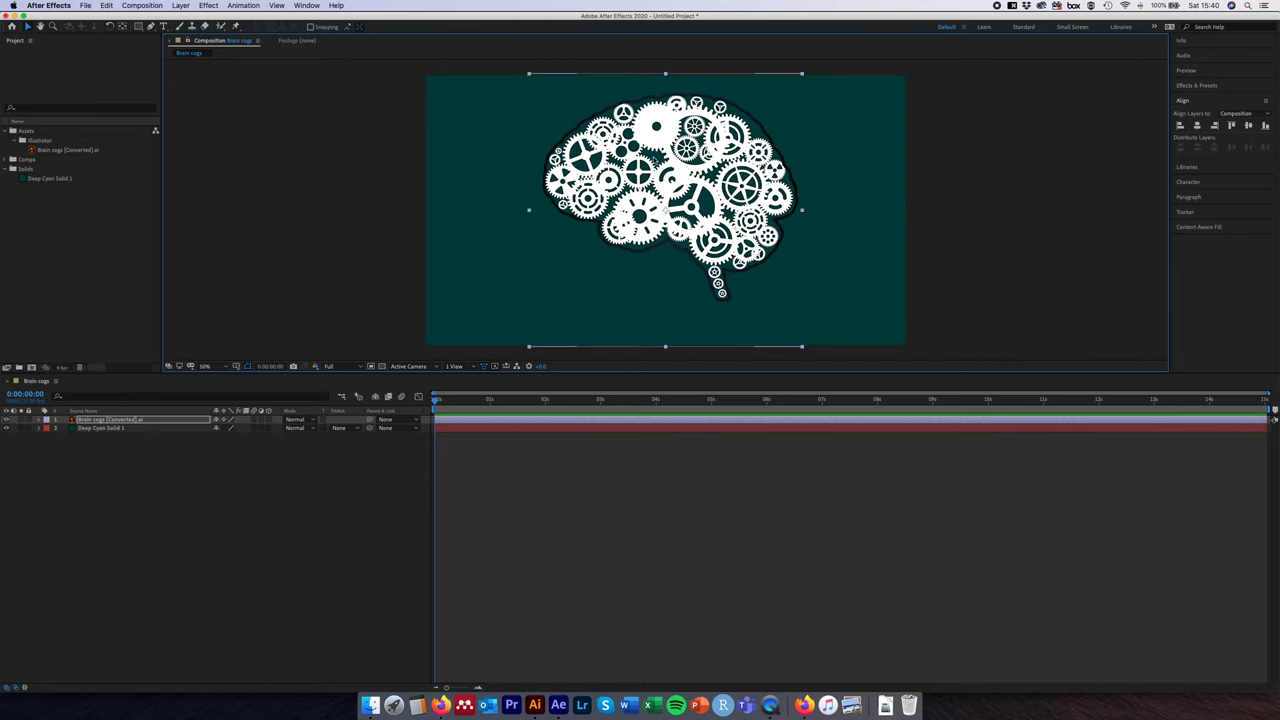
Step: Convert the "Brain cogs [Converted].ai" layer to a layered composition
left_click(160, 423)
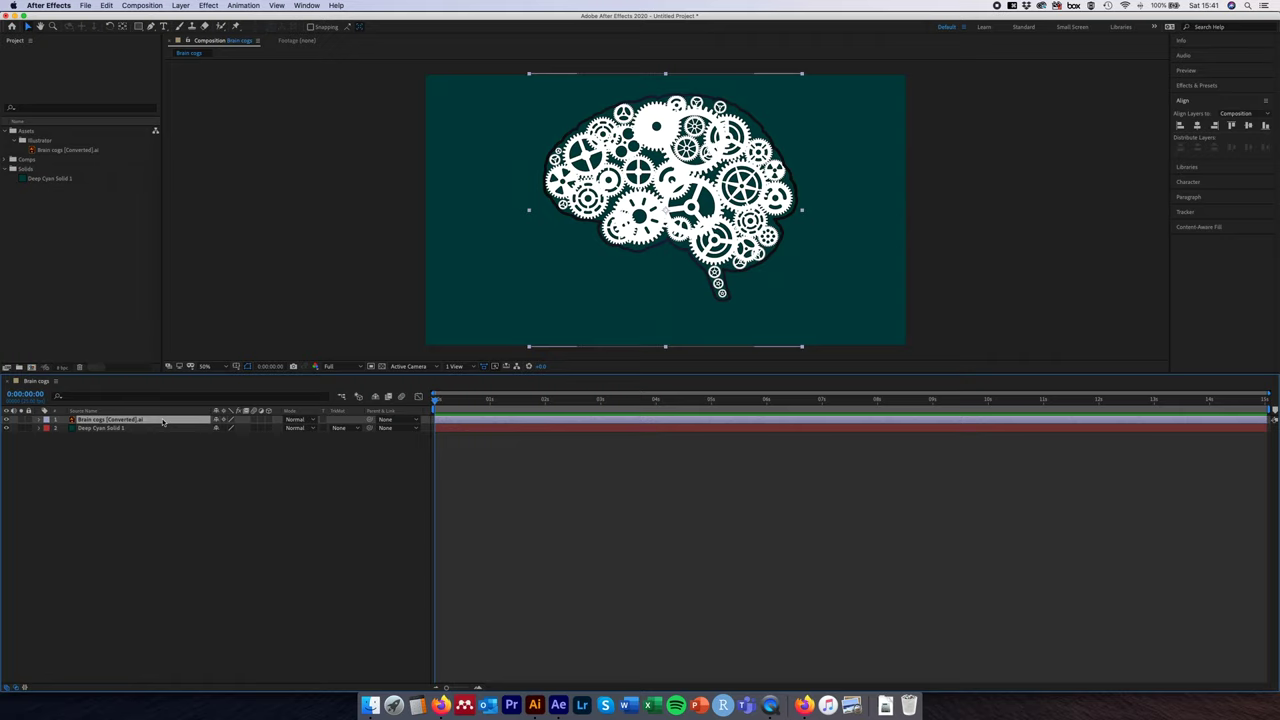
right_click(163, 421)
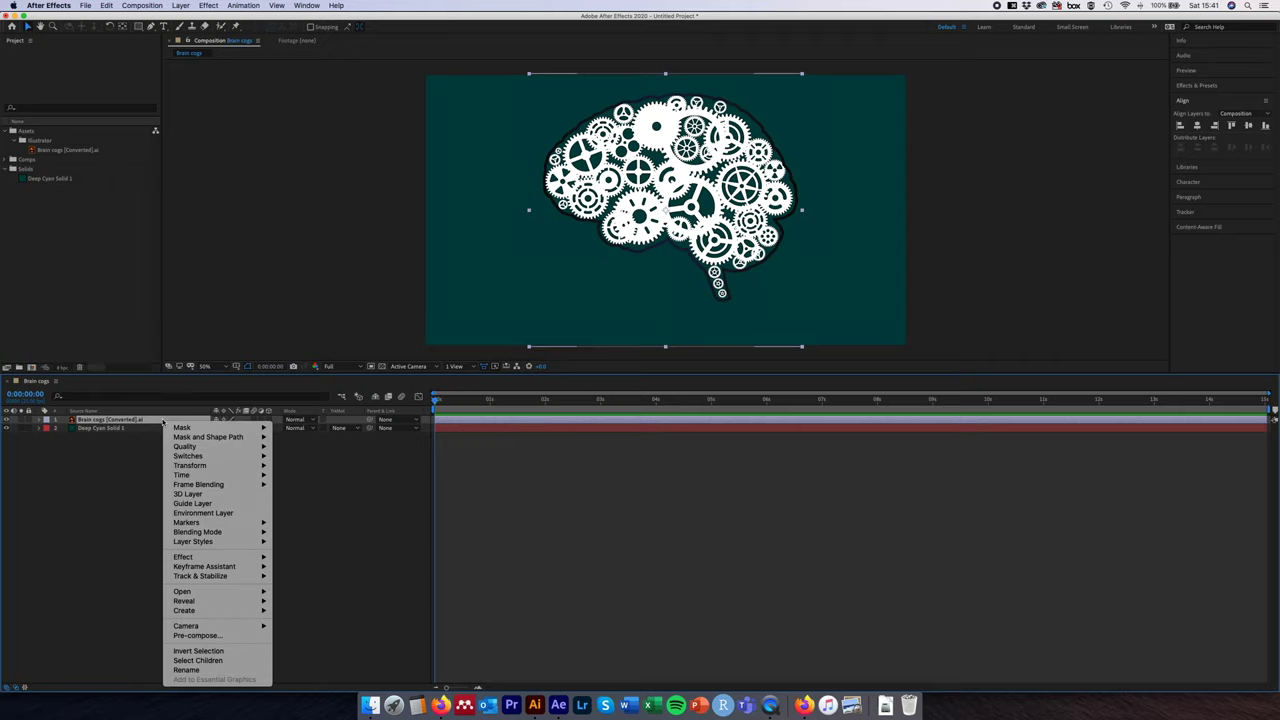
mouse_move(195, 612)
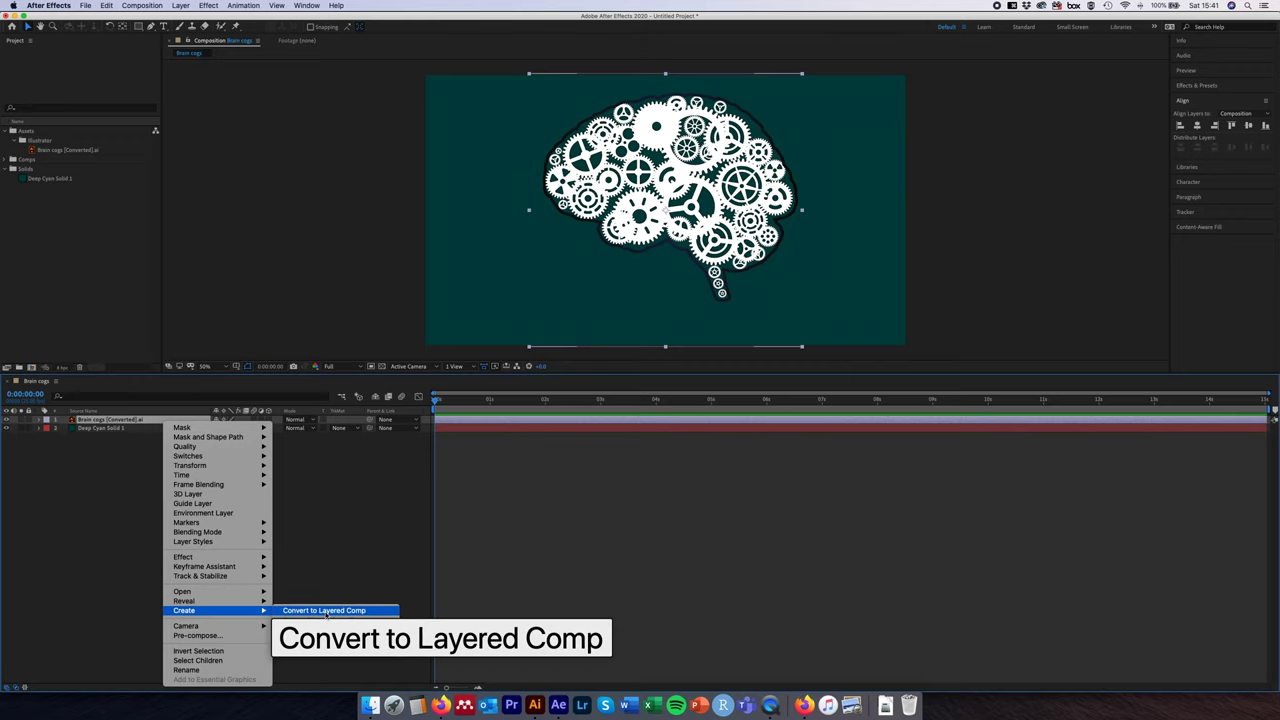
left_click(325, 611)
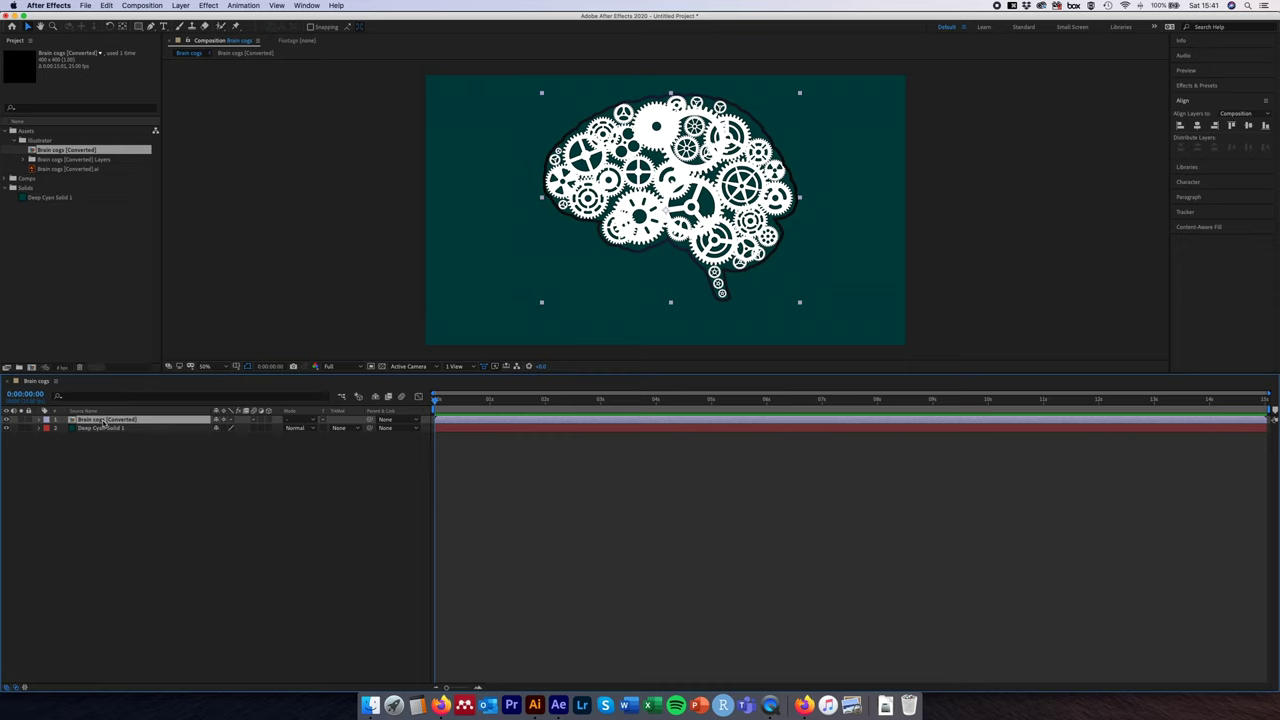
Step: Open the nested "Brain cogs [Converted]" composition and check which cog the individual layers from Cog 3 to Cog 14 represent
double_click(103, 421)
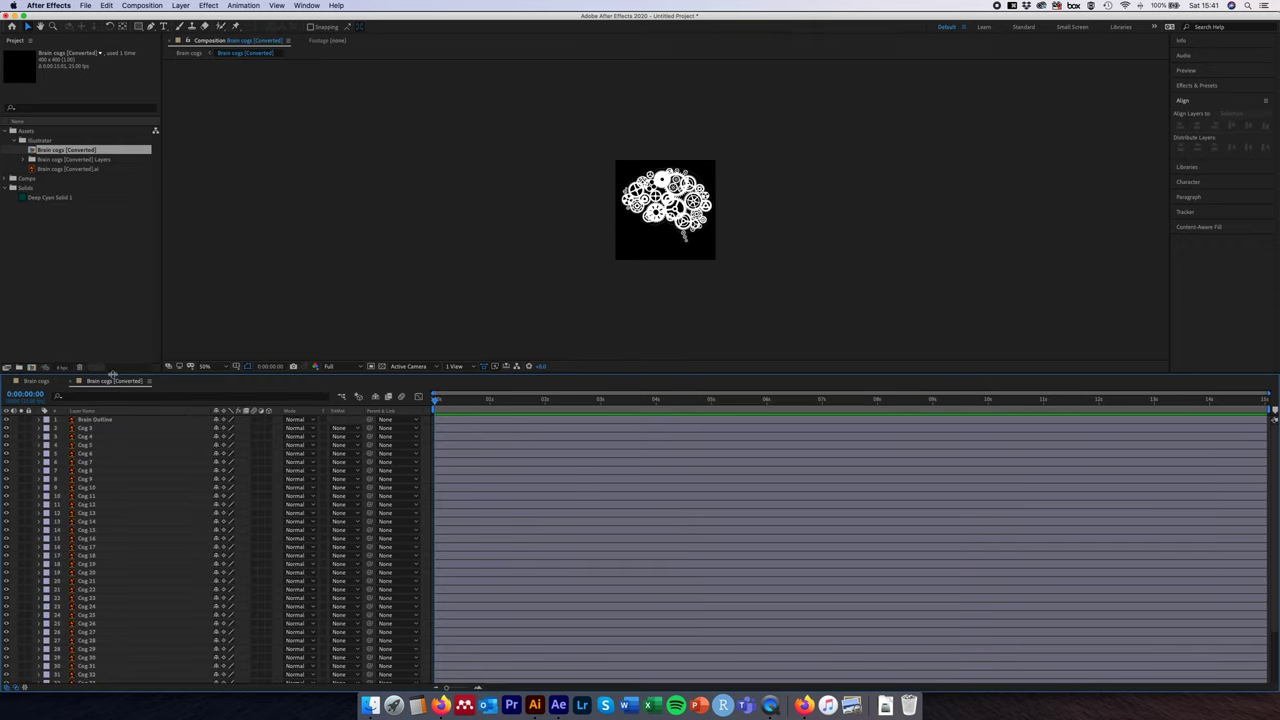
left_click(100, 428)
left_click(100, 437)
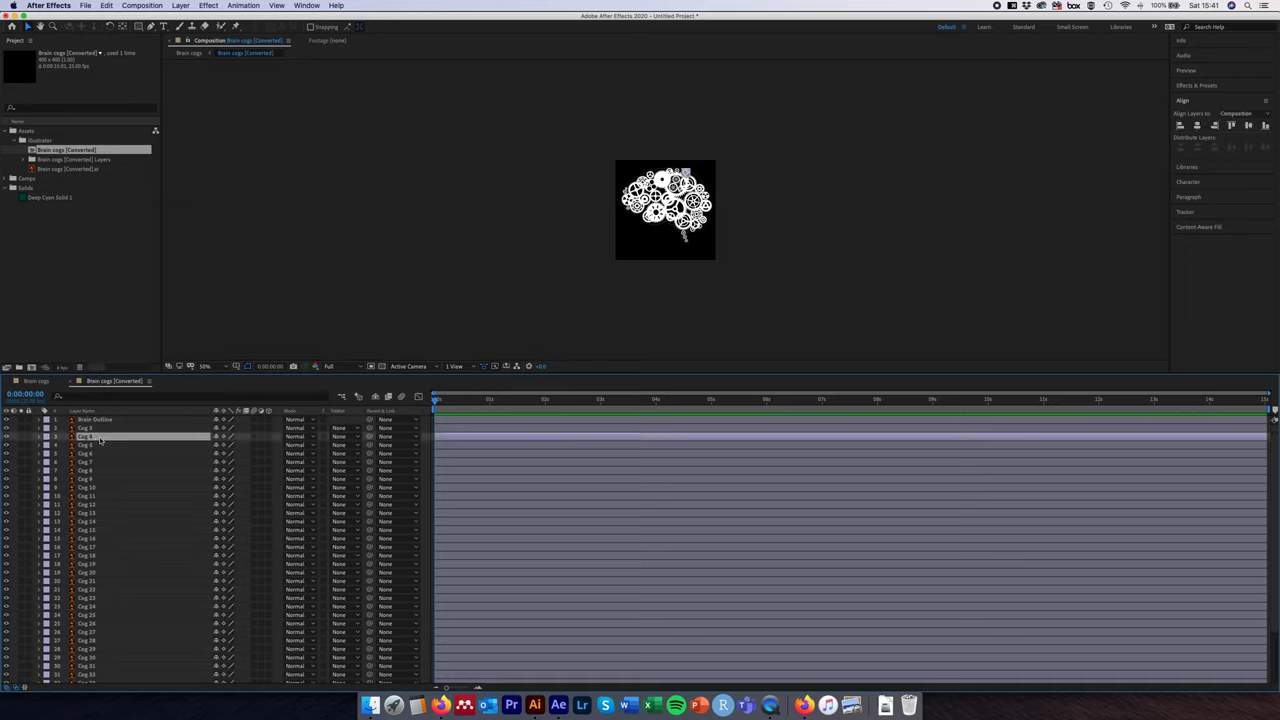
left_click(100, 446)
left_click(100, 455)
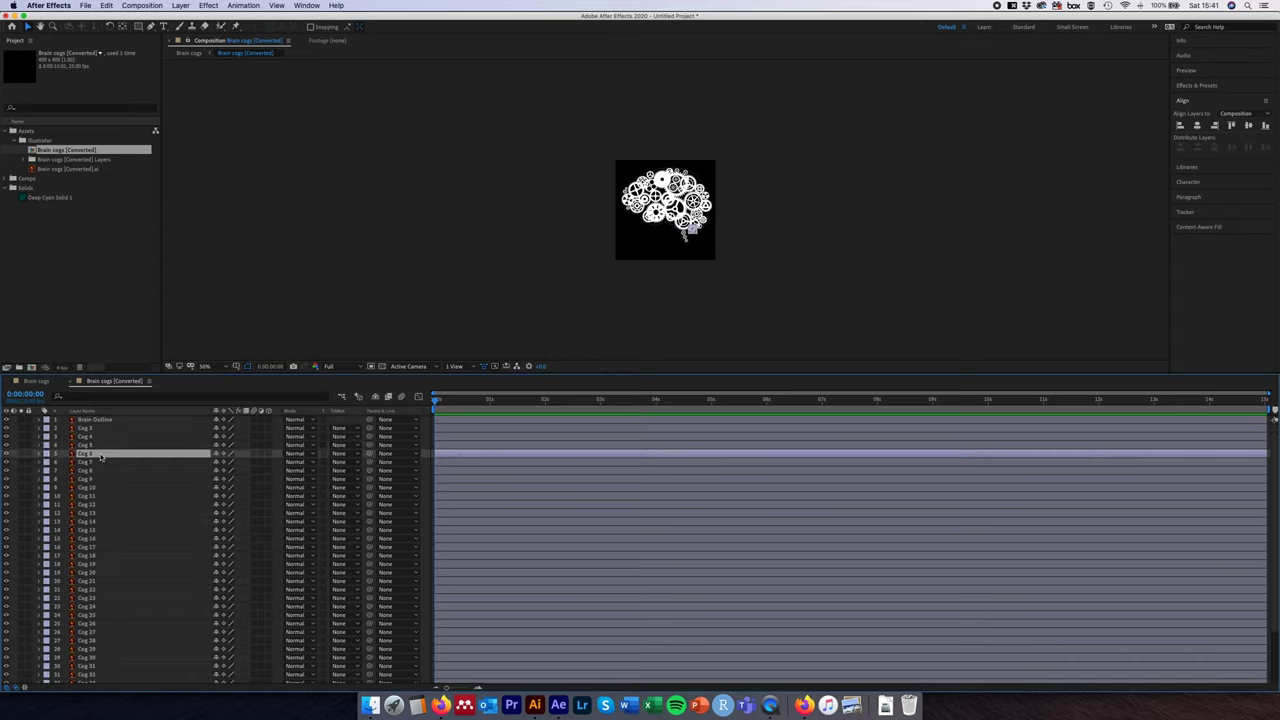
left_click(100, 464)
left_click(101, 472)
left_click(100, 479)
left_click(101, 496)
left_click(104, 505)
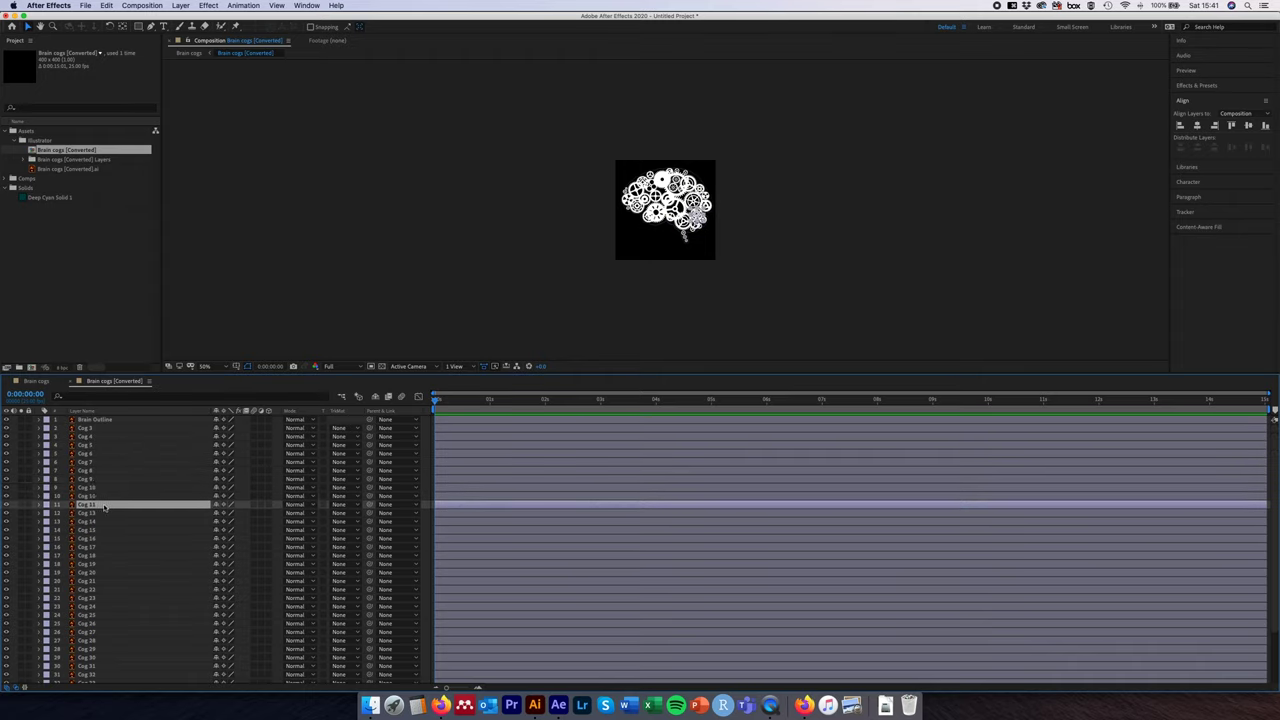
left_click(104, 513)
left_click(105, 522)
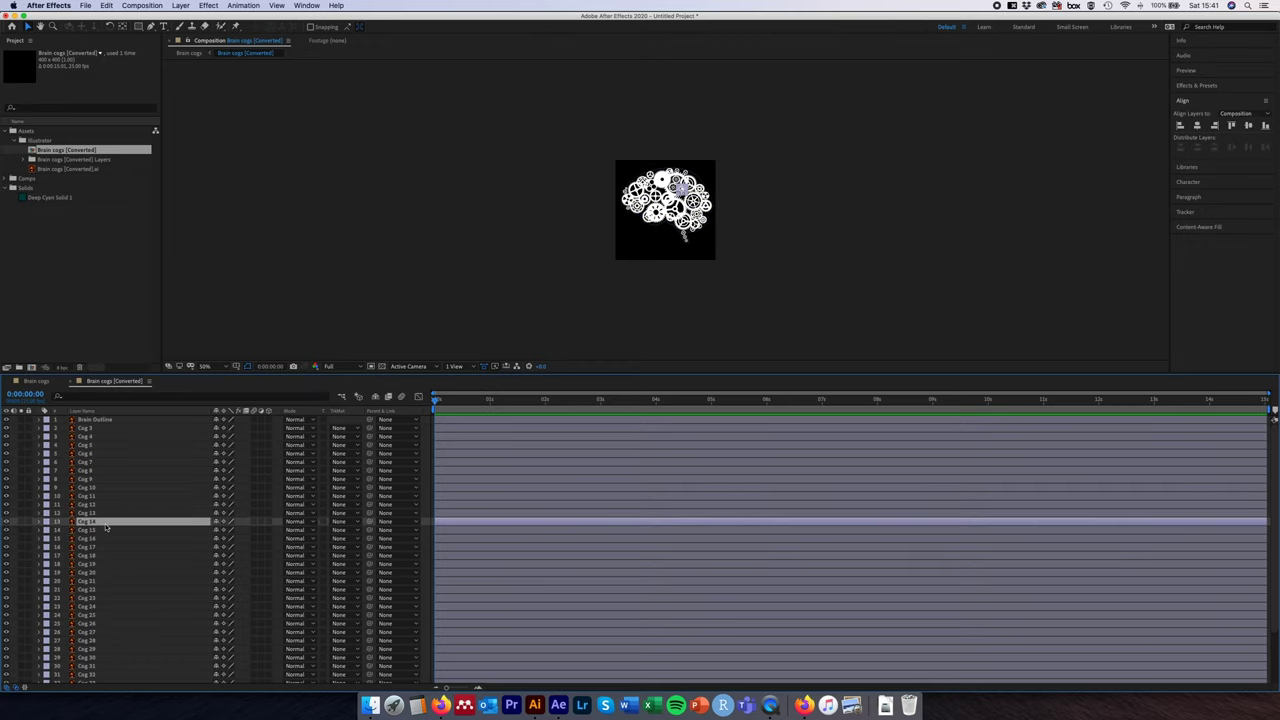
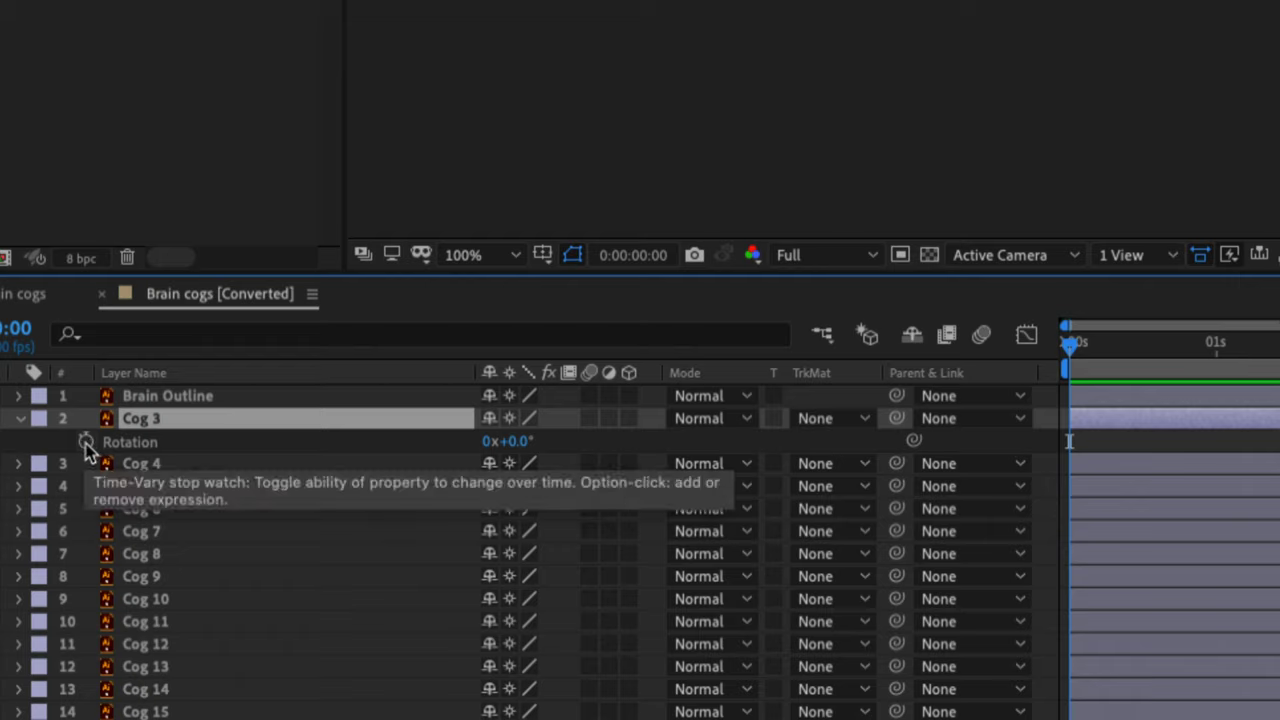
Step: Add the expression time*100 to the Rotation property of the Cog 3 layer
left_click(86, 443, "alt")
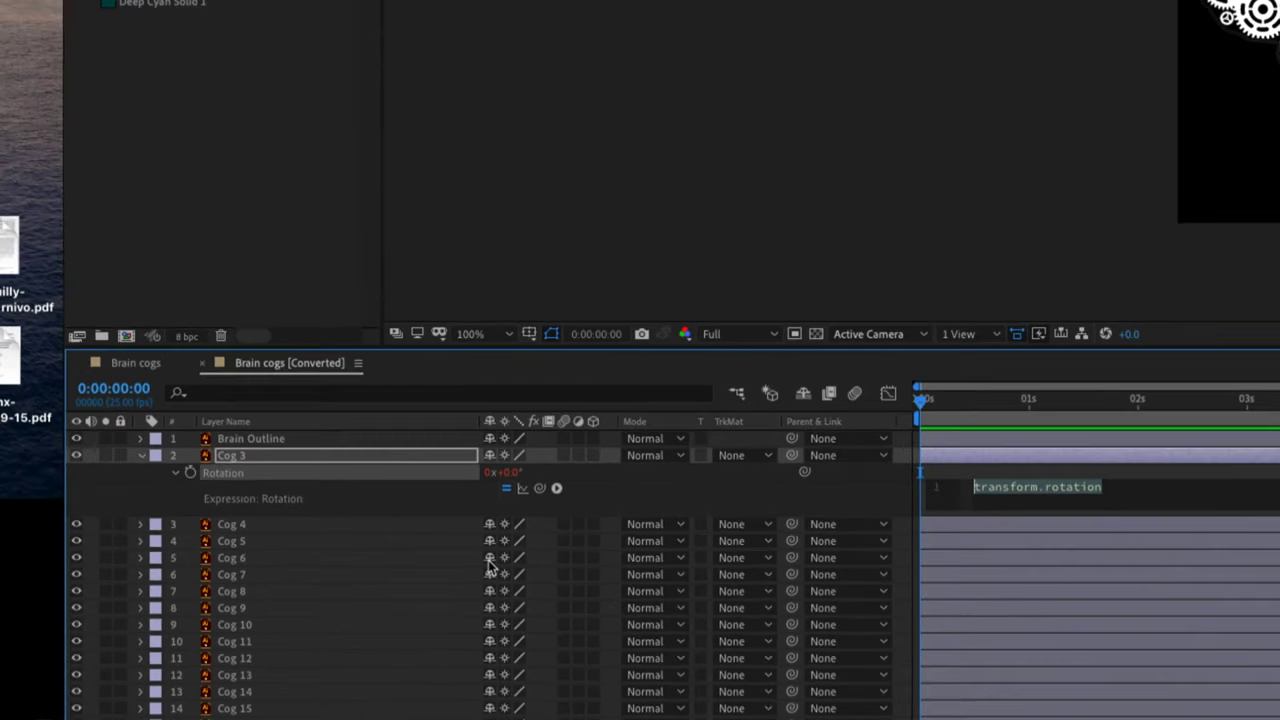
left_click_drag(1128, 490, 950, 487)
type("time*")
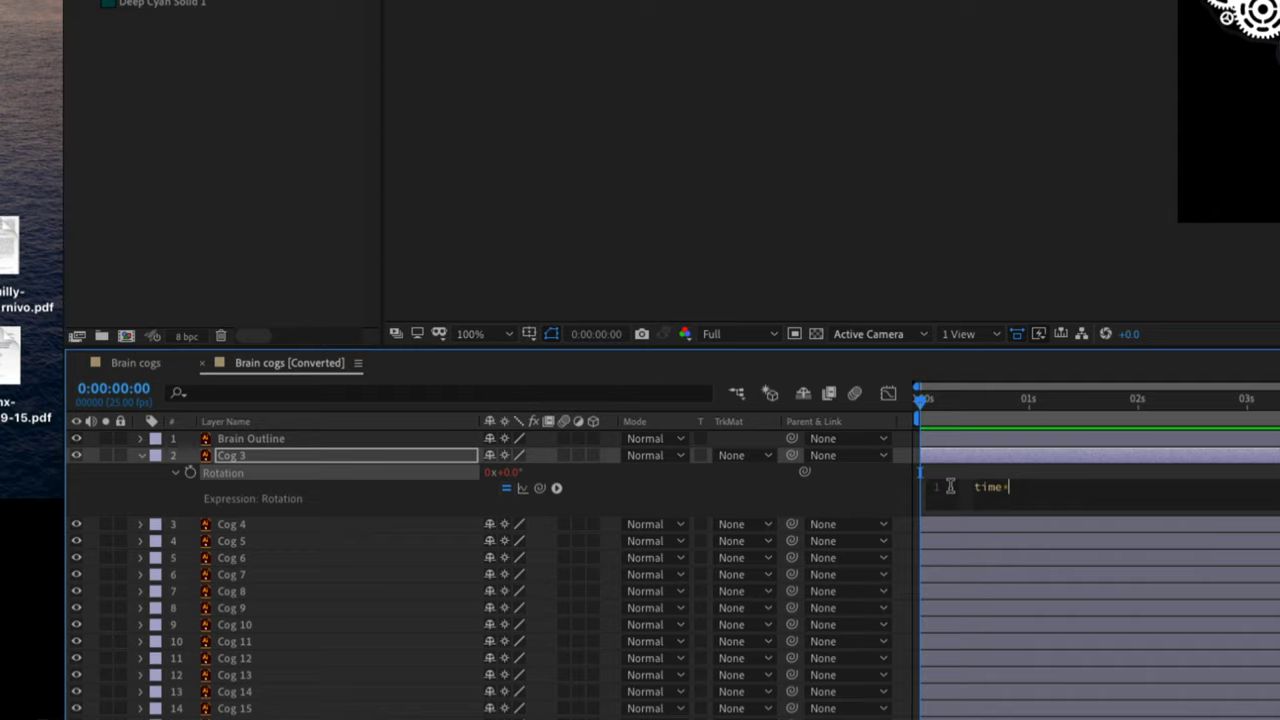
type("100")
left_click(323, 481)
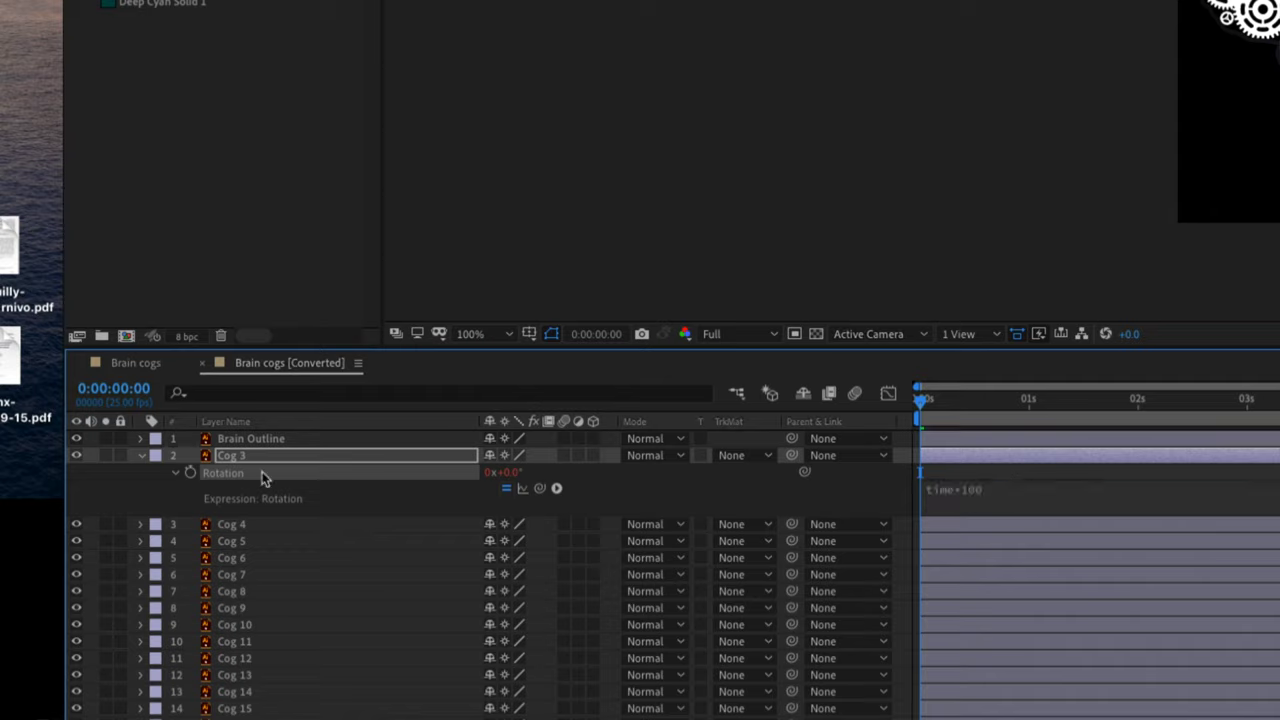
left_click(650, 160)
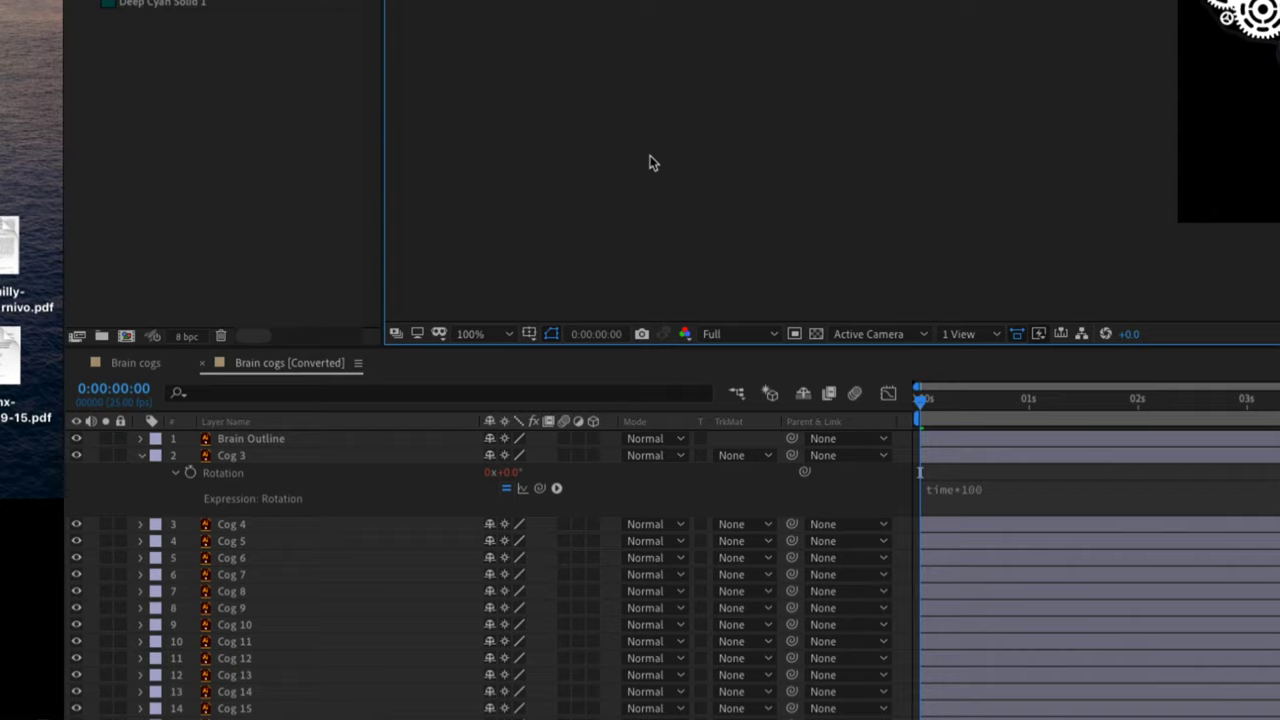
Step: Copy Cog 3's Rotation expression to the layers Cog 4 through Cog 24 and preview the animation
left_click(224, 476)
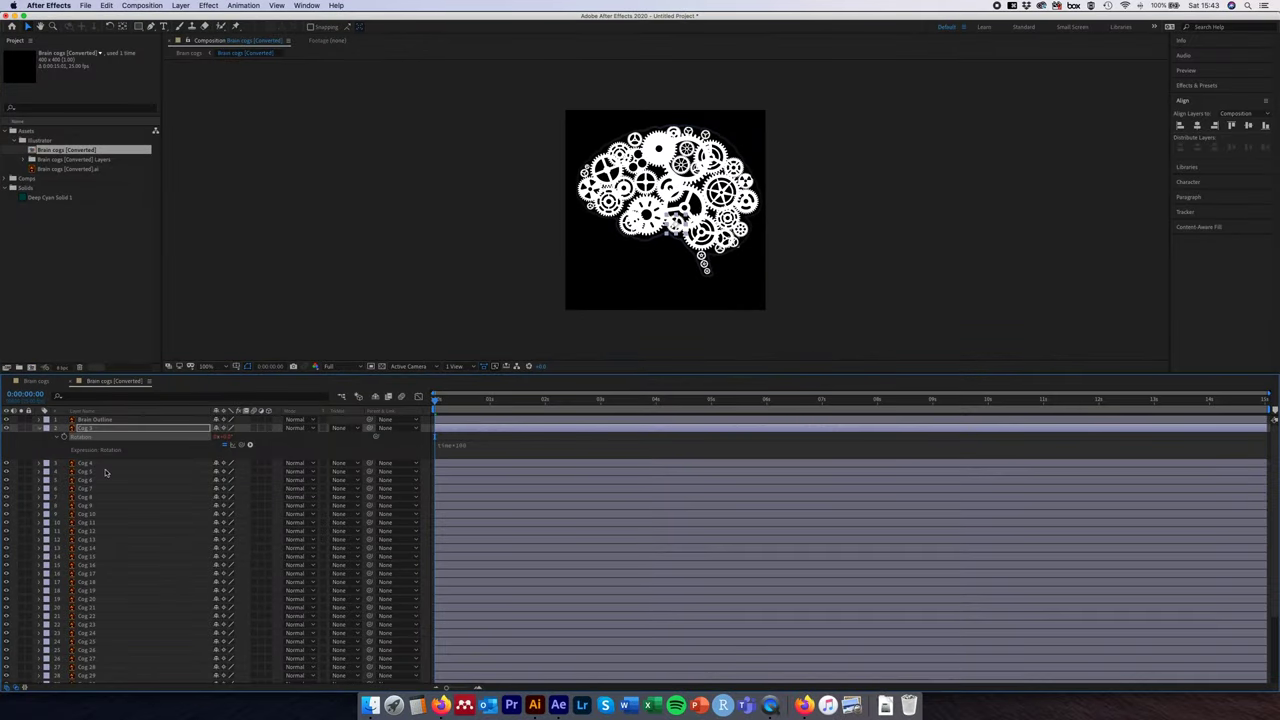
key("super+c")
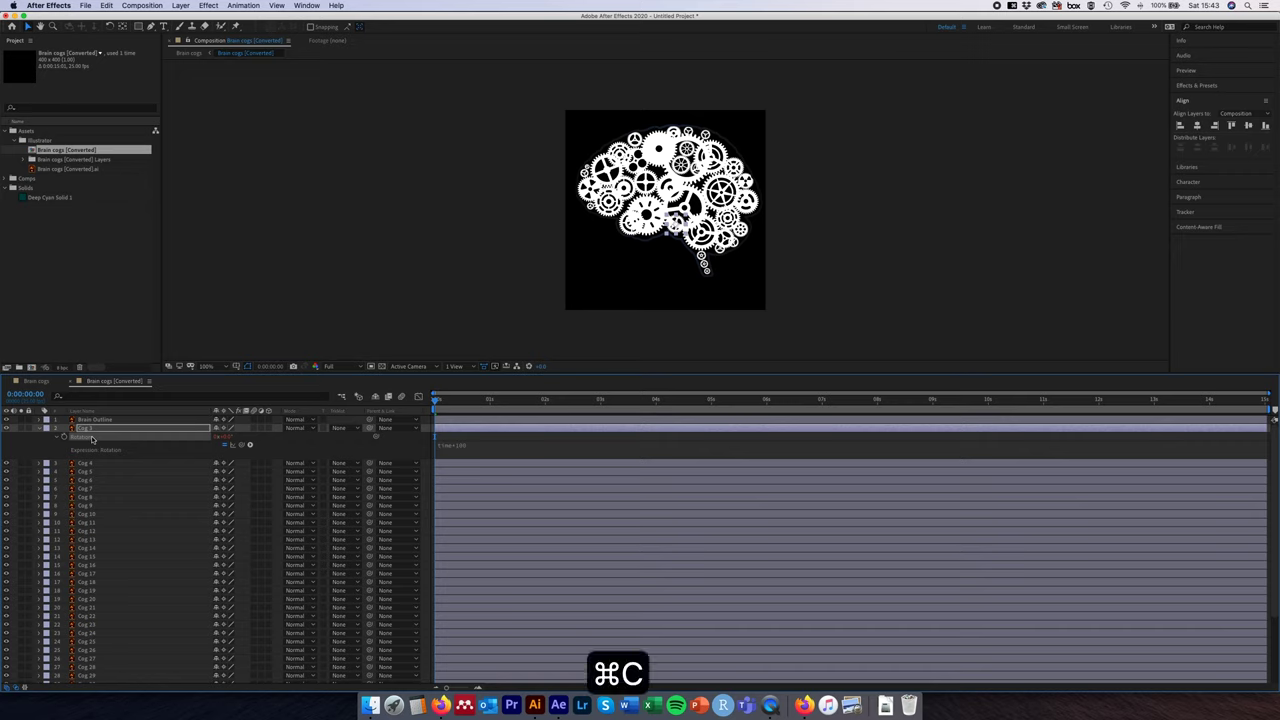
left_click(99, 464)
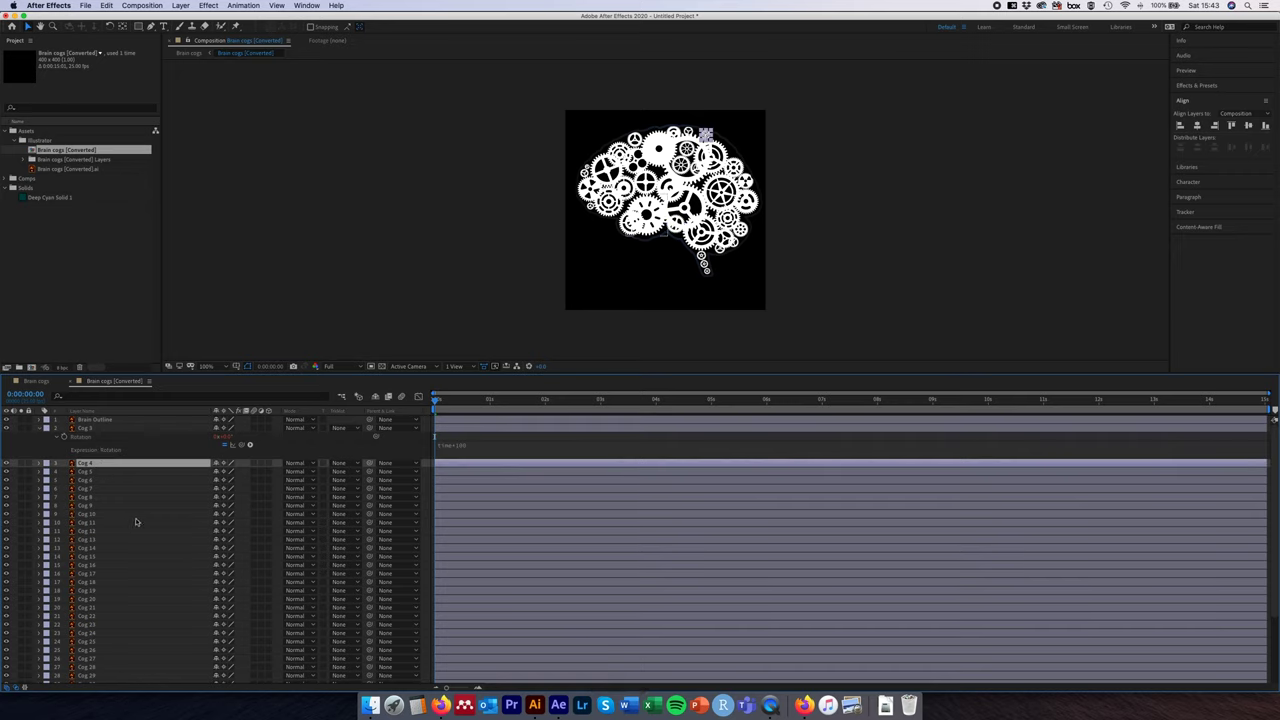
left_click(116, 625, "shift")
left_click(108, 635, "shift")
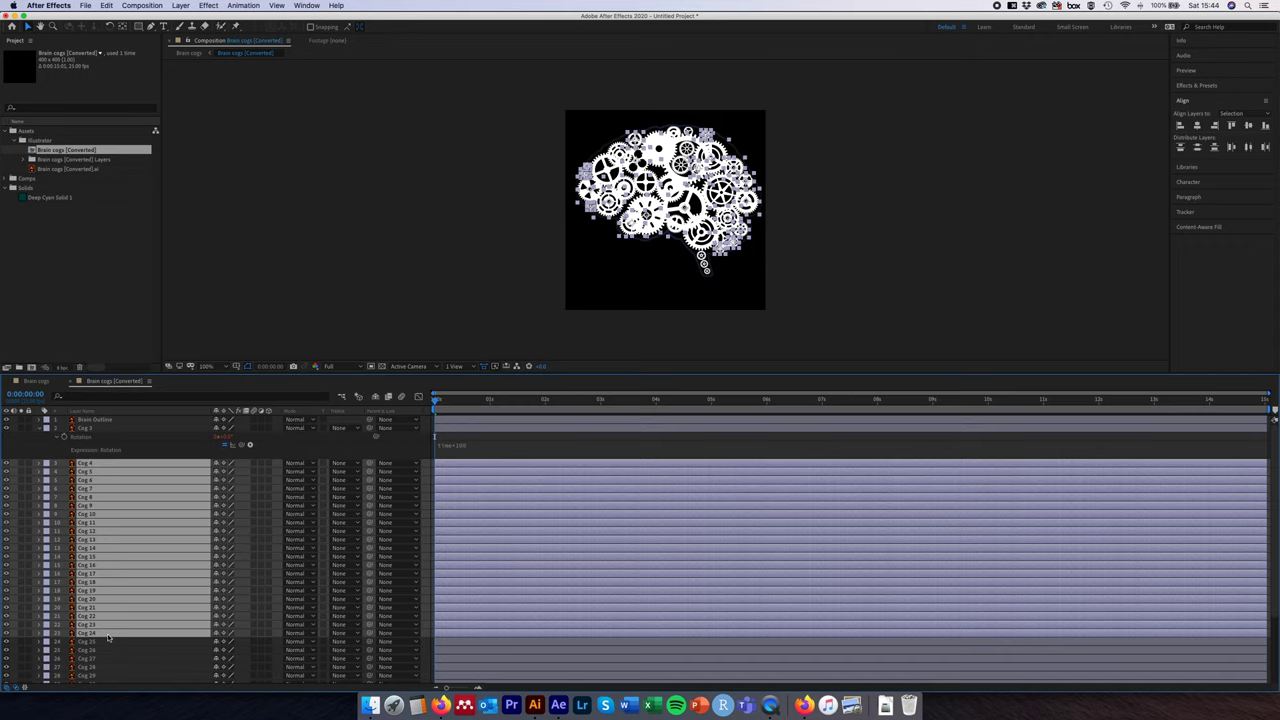
key("super+v")
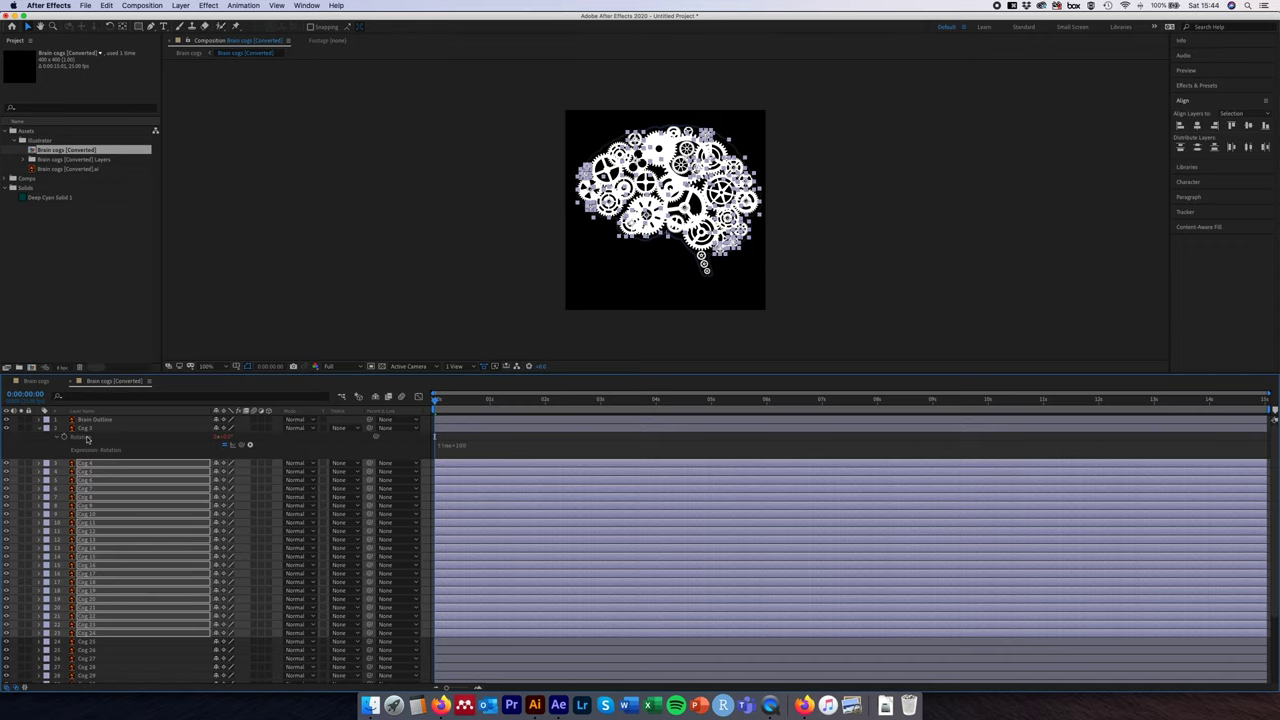
left_click(87, 439)
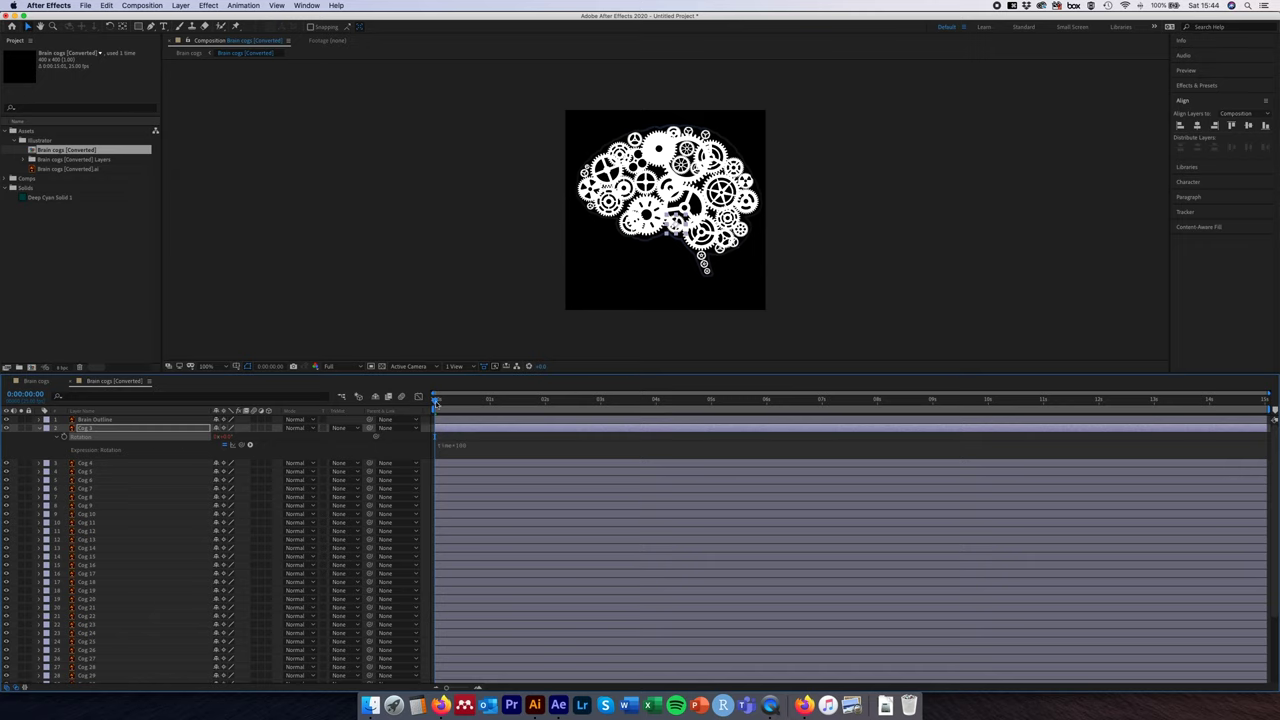
key("space")
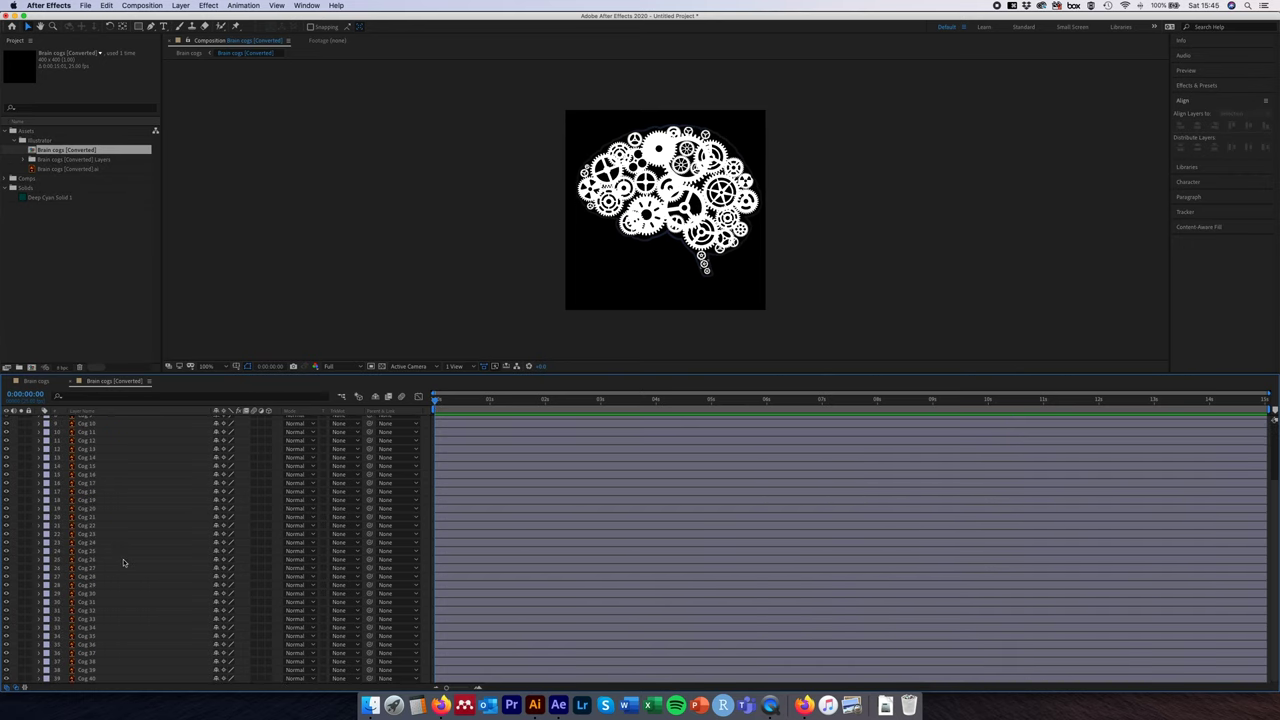
Step: Add the expression time*-100 to the Rotation property of the Cog 25 layer
left_click(121, 552)
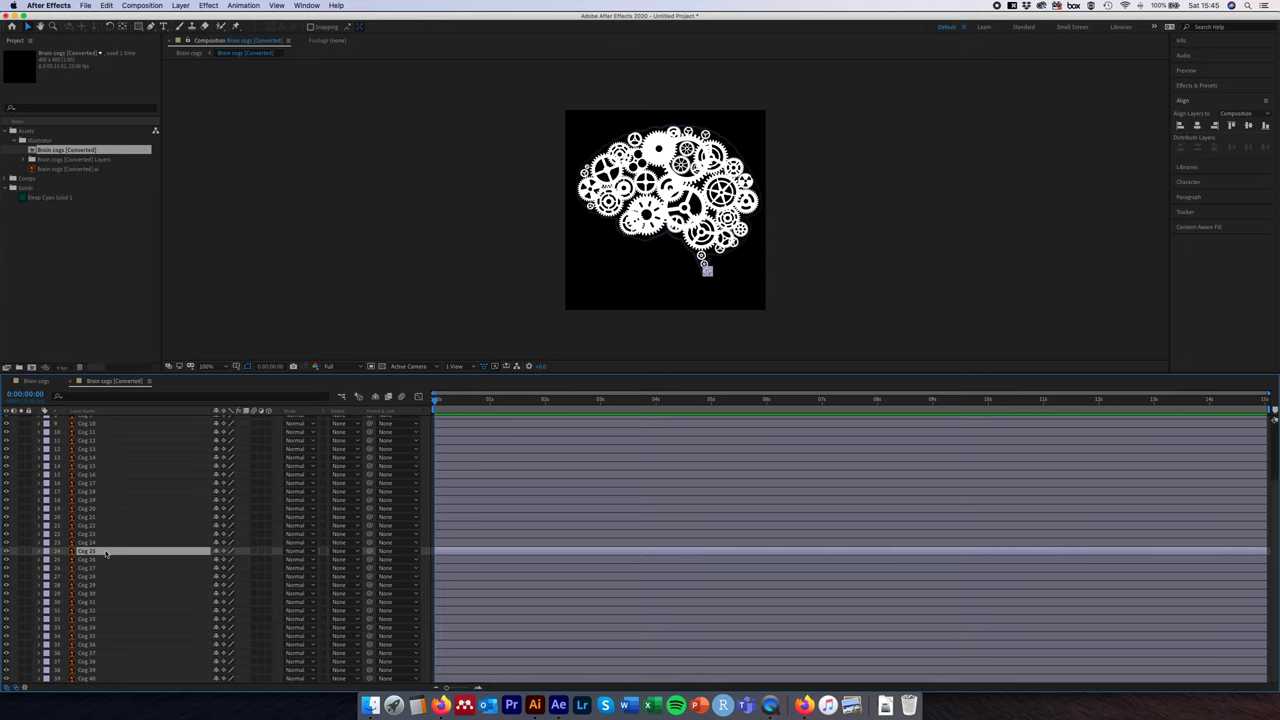
key("r")
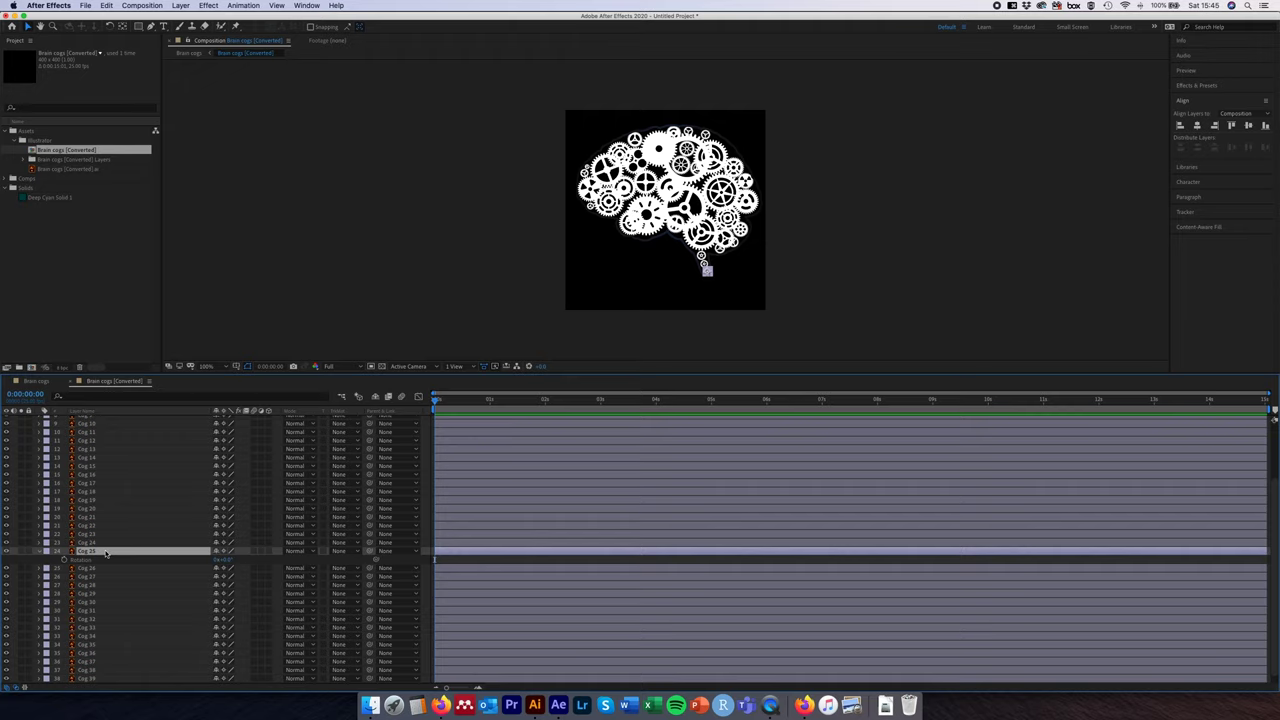
left_click(65, 561)
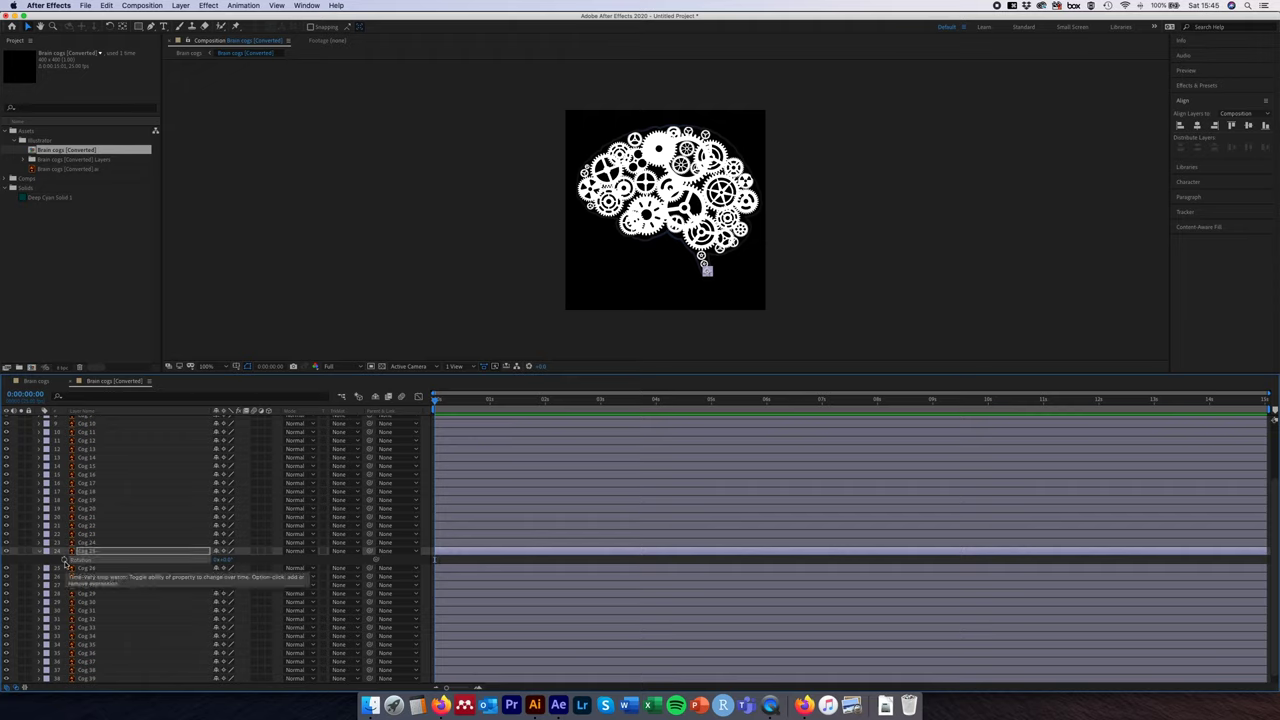
left_click(65, 561, "alt")
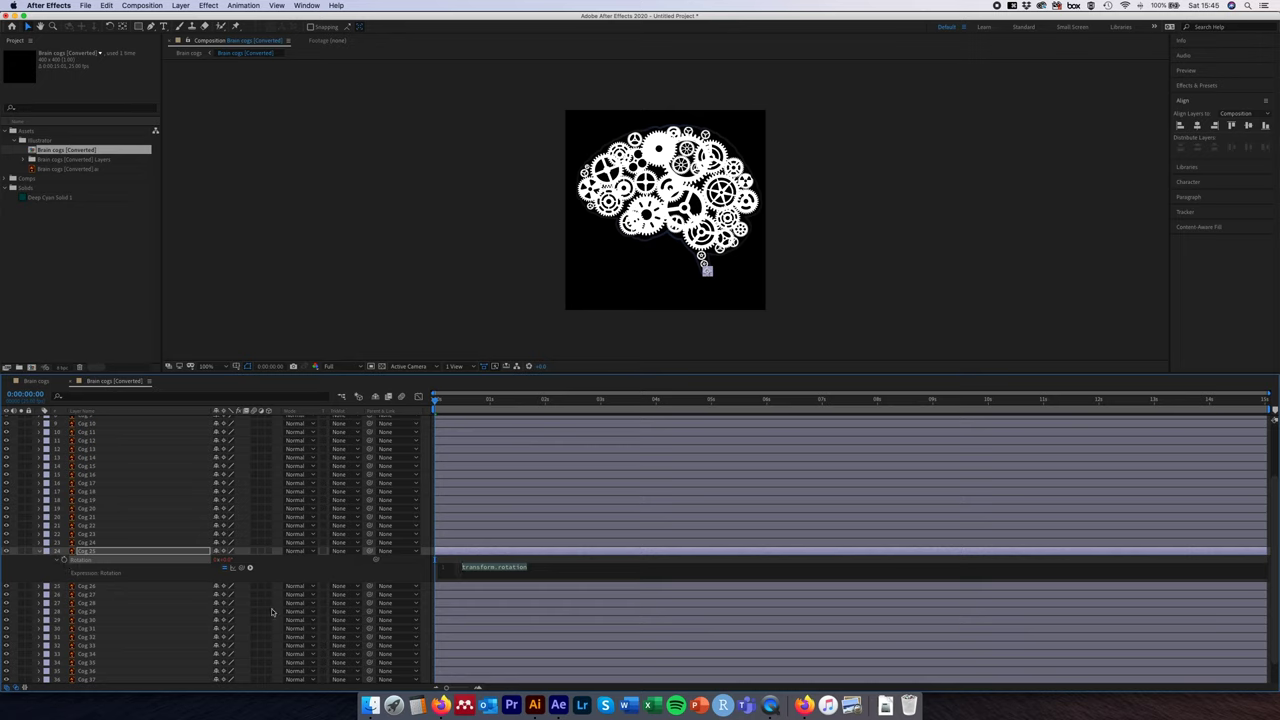
left_click(500, 578)
type("time")
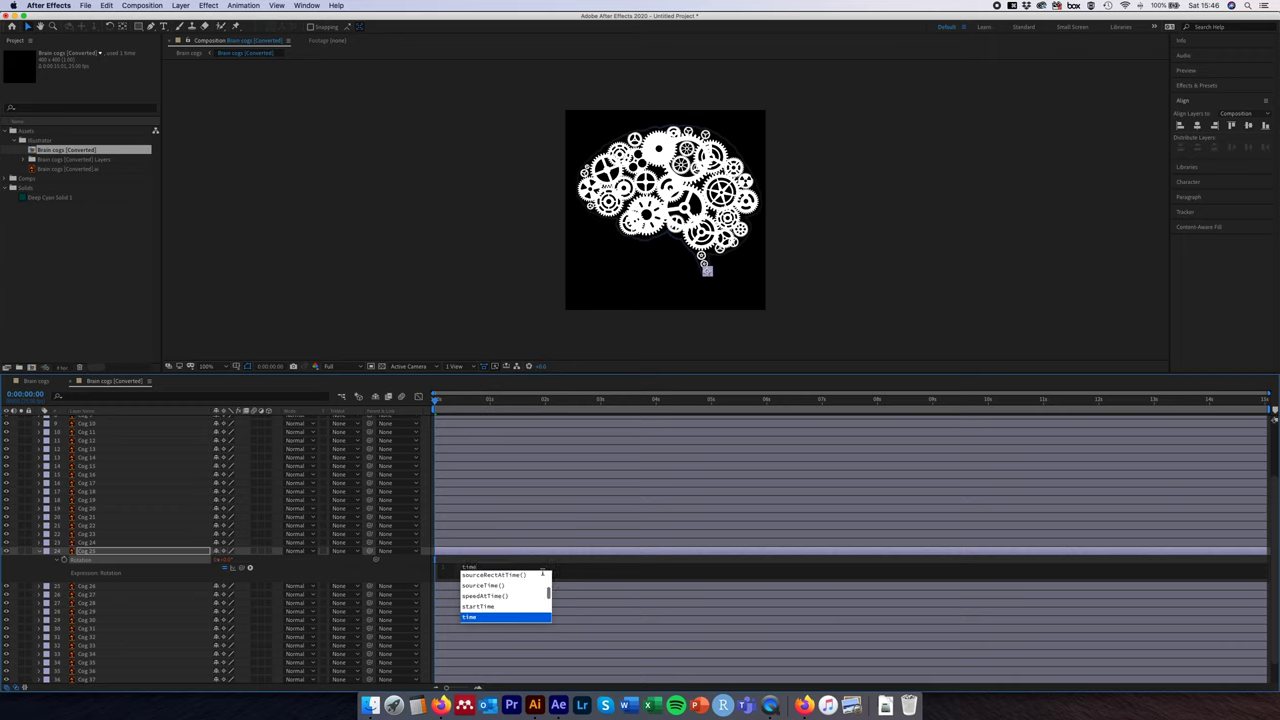
key("Return")
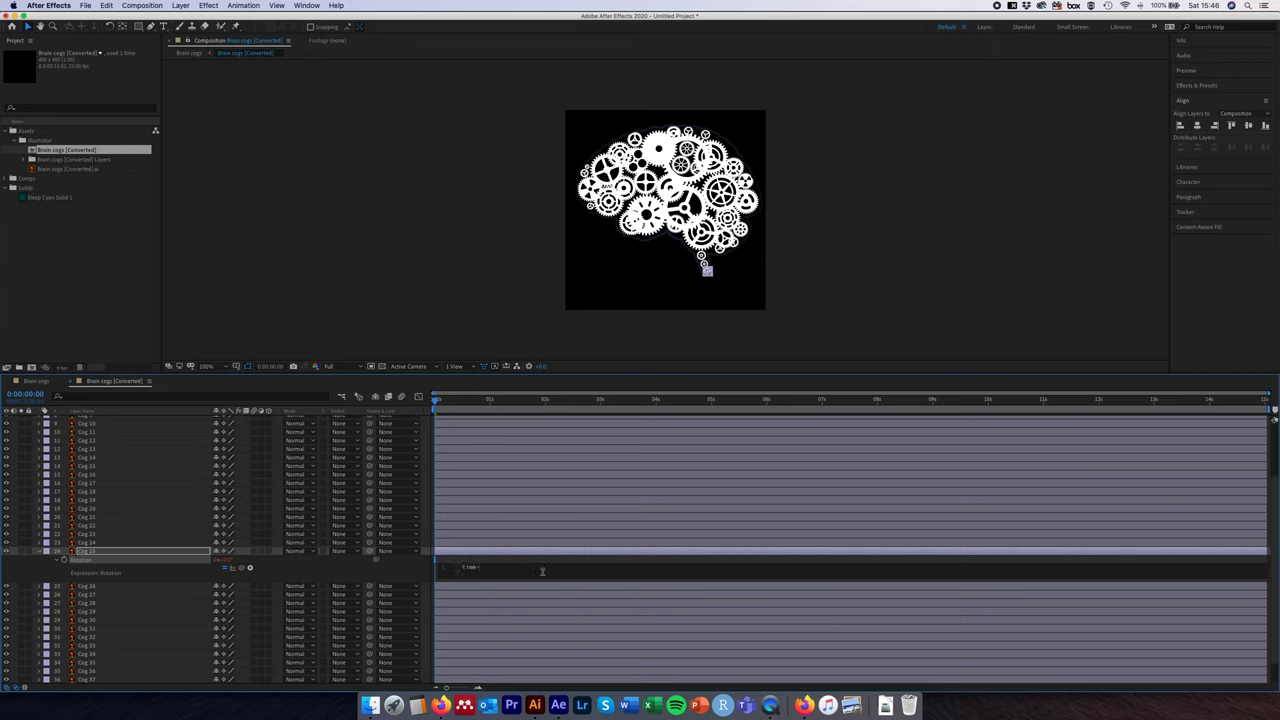
type("* 100")
left_click(284, 230)
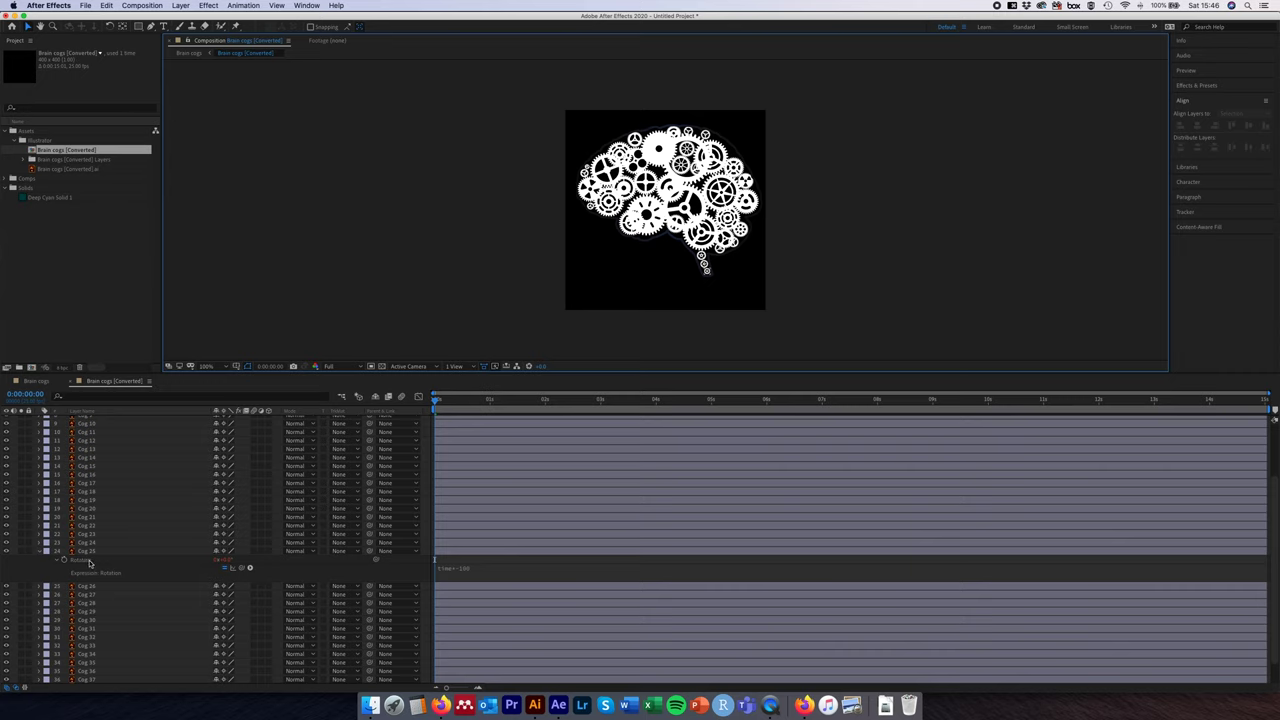
Step: Copy Cog 25's Rotation expression to the layers Cog 26 through Cog 40
left_click(92, 563)
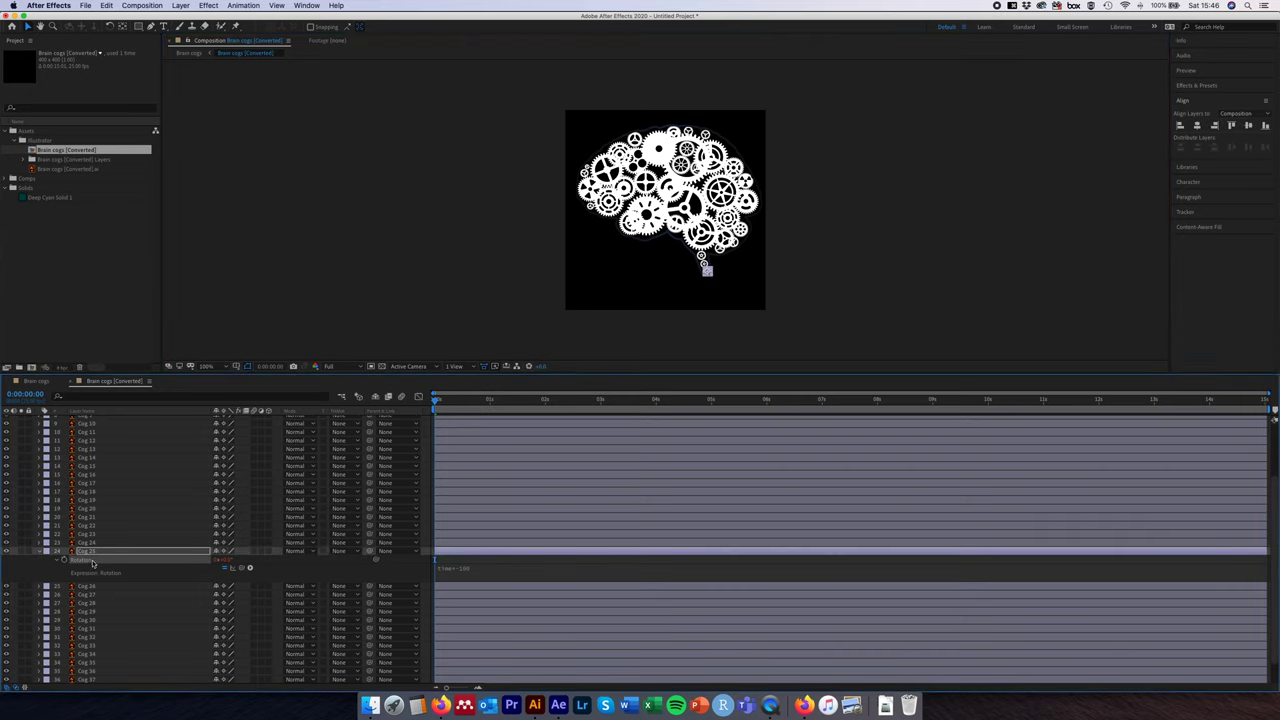
key("super+c")
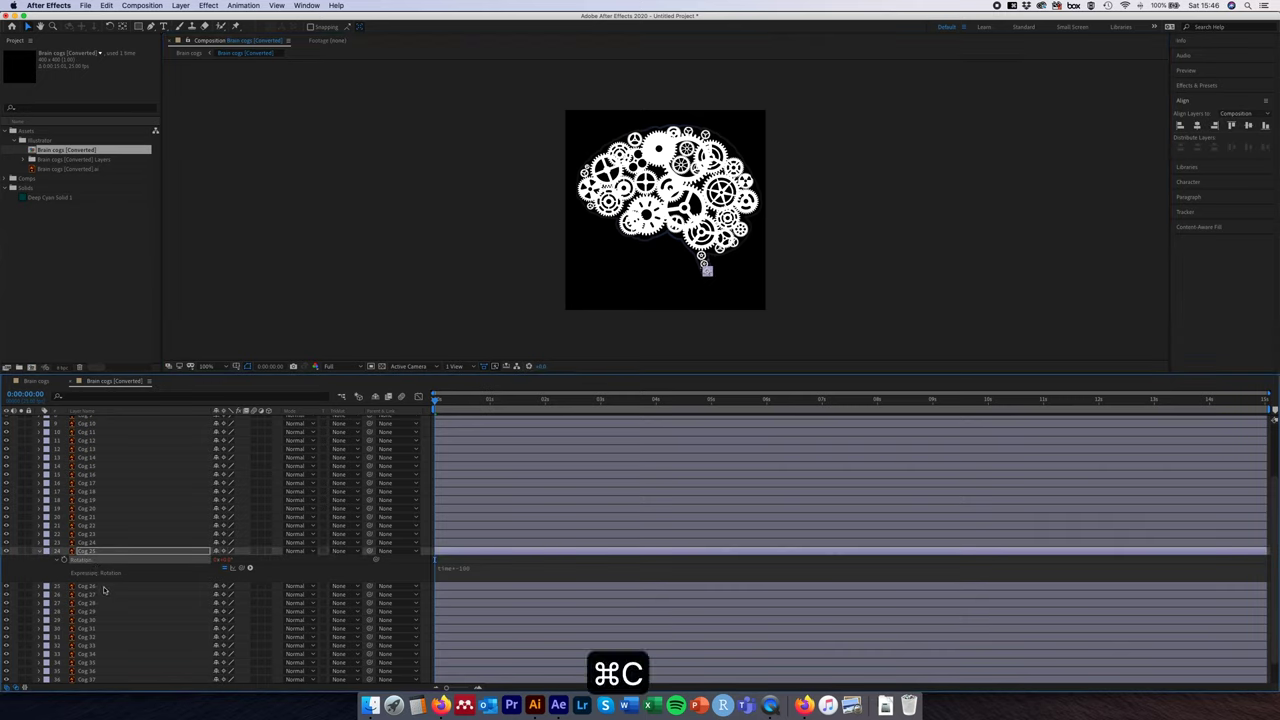
left_click(102, 587)
scroll(106, 605, "down", 1)
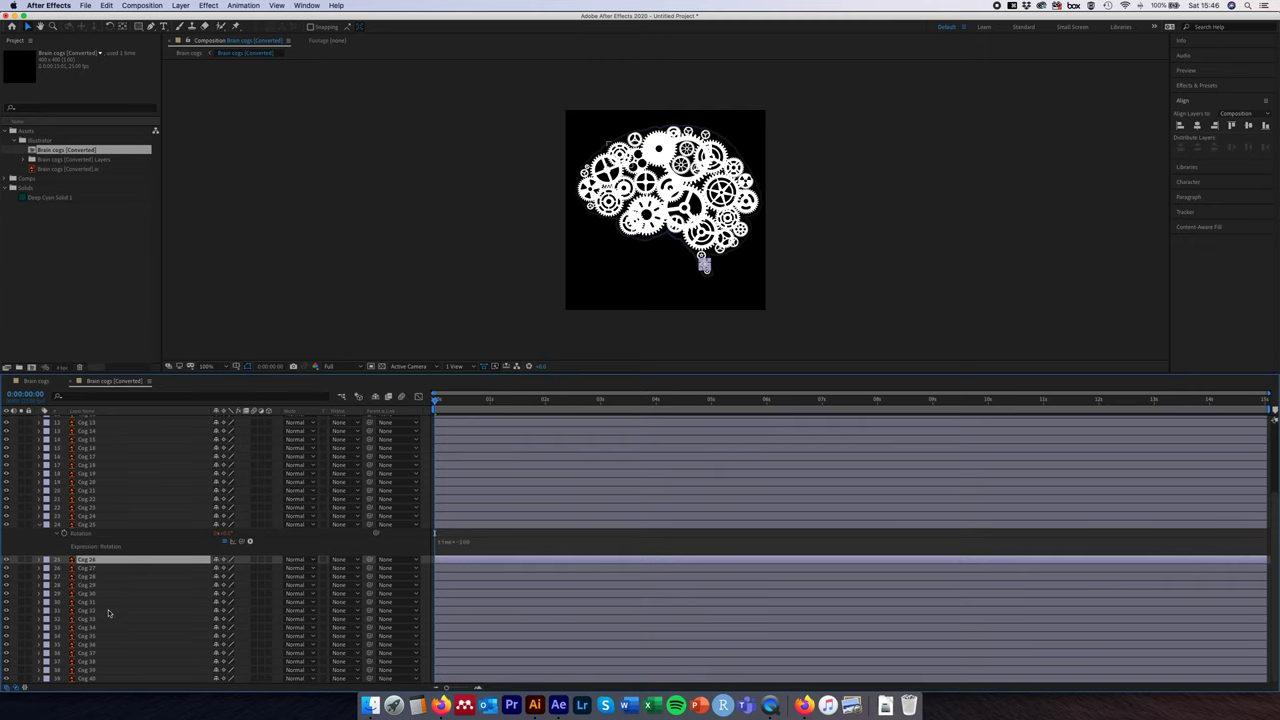
left_click(105, 679, "shift")
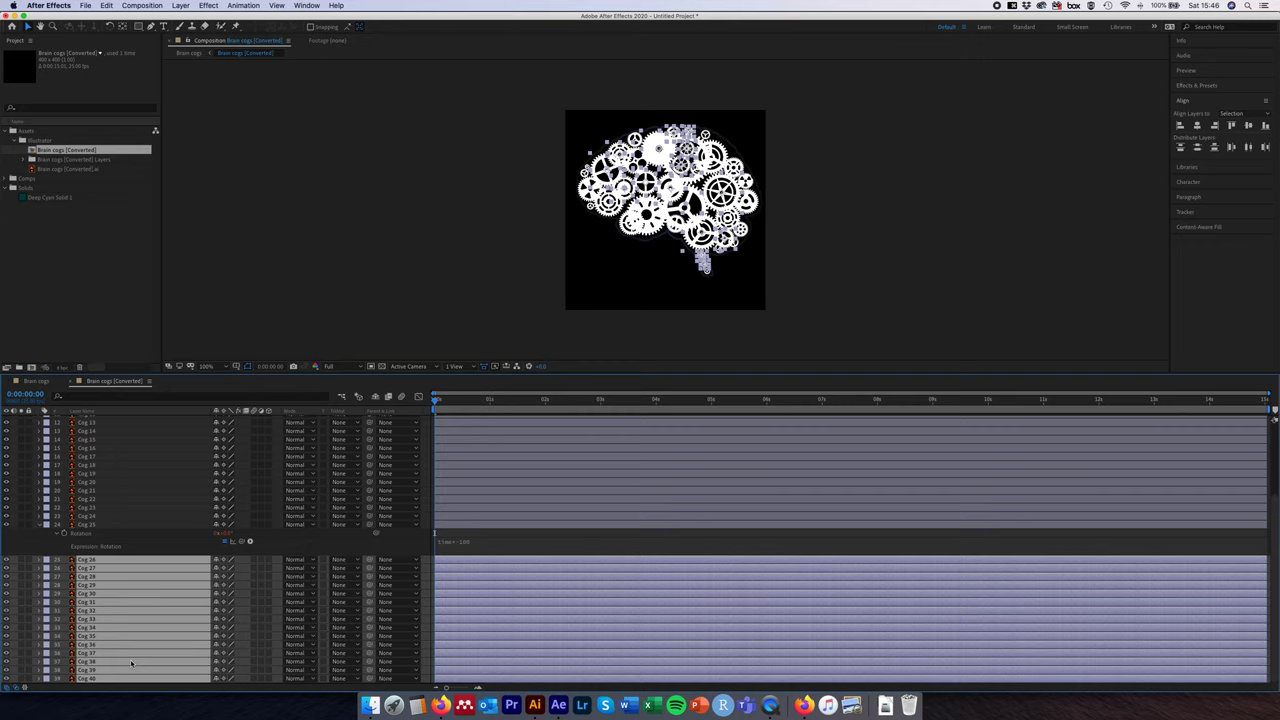
key("super+v")
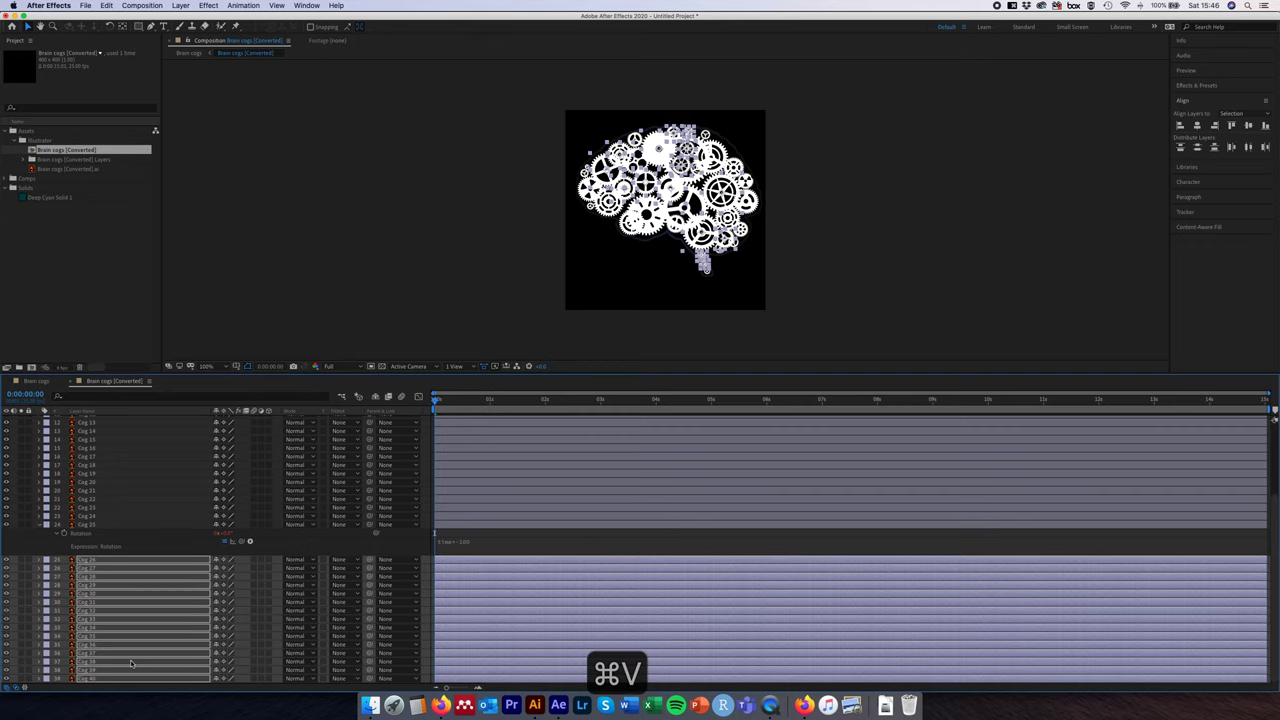
left_click(411, 313)
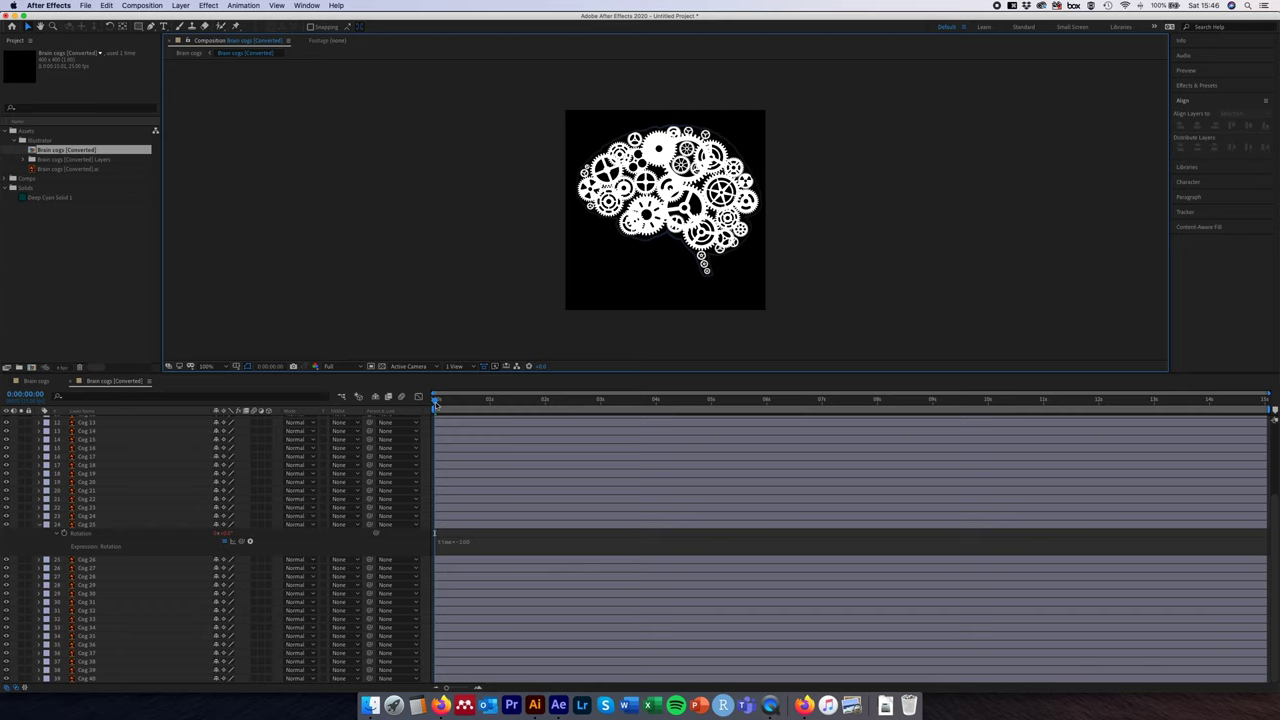
Step: Preview the cog rotation in the nested "Brain cogs [Converted]" composition
left_click(455, 413)
key("space")
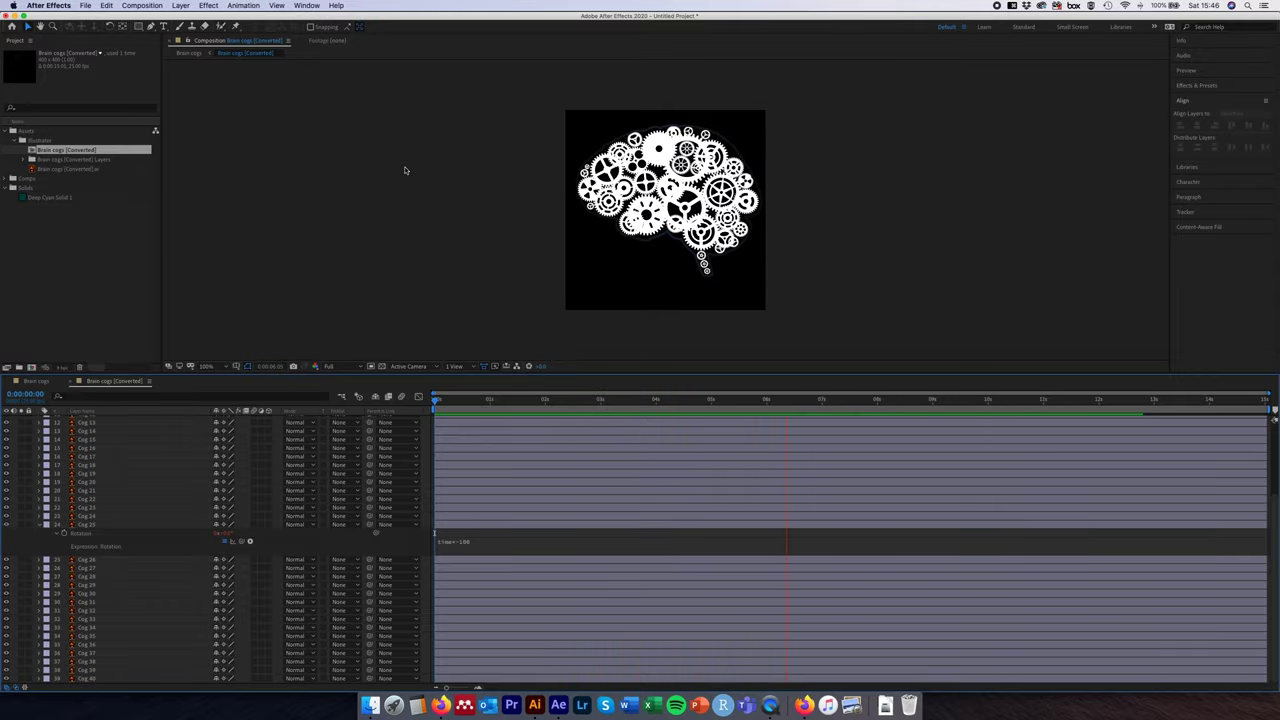
key("space")
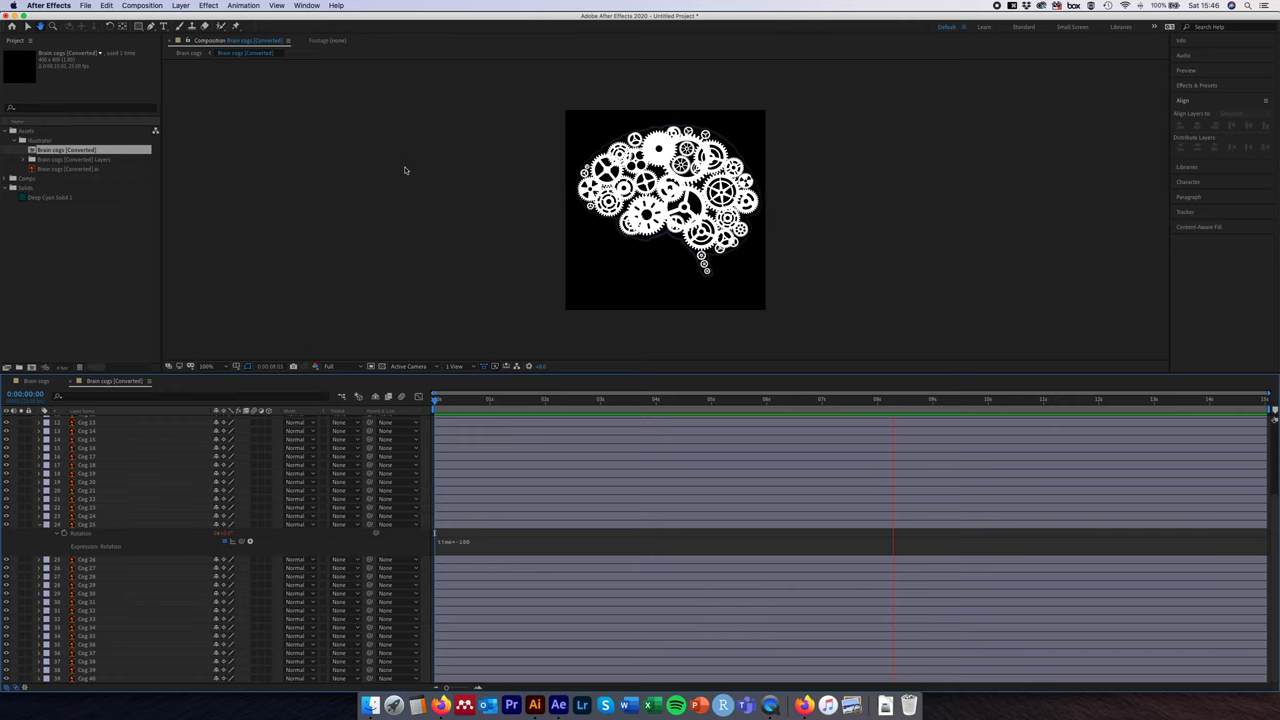
Step: Return to the main "Brain cogs" composition and preview the animation from the first frame
left_click(36, 381)
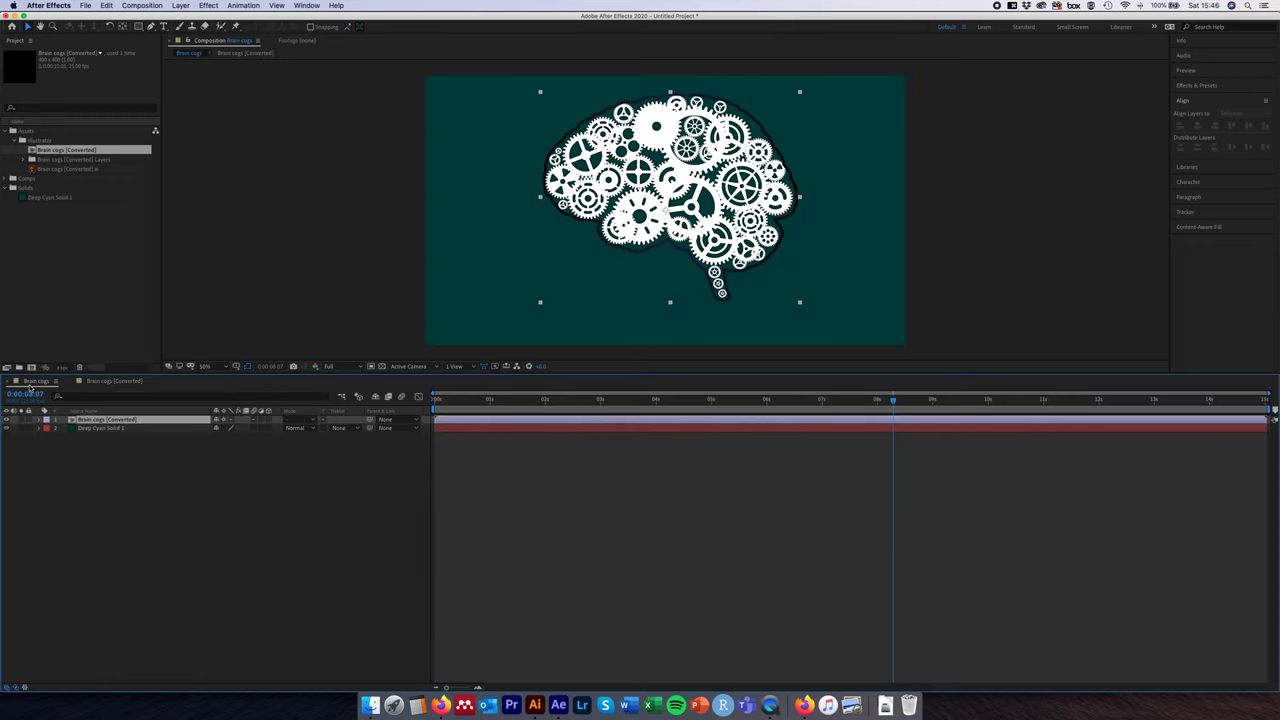
left_click_drag(892, 398, 436, 400)
key("comma")
key("comma")
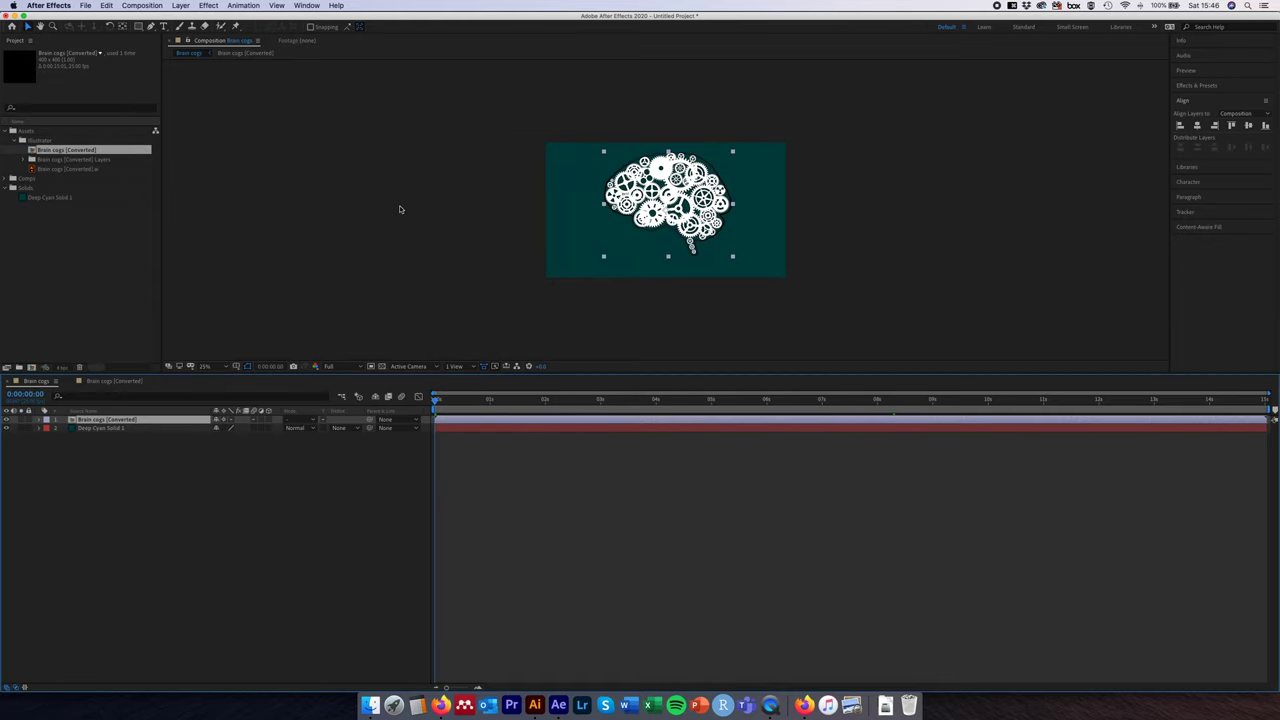
key("space")
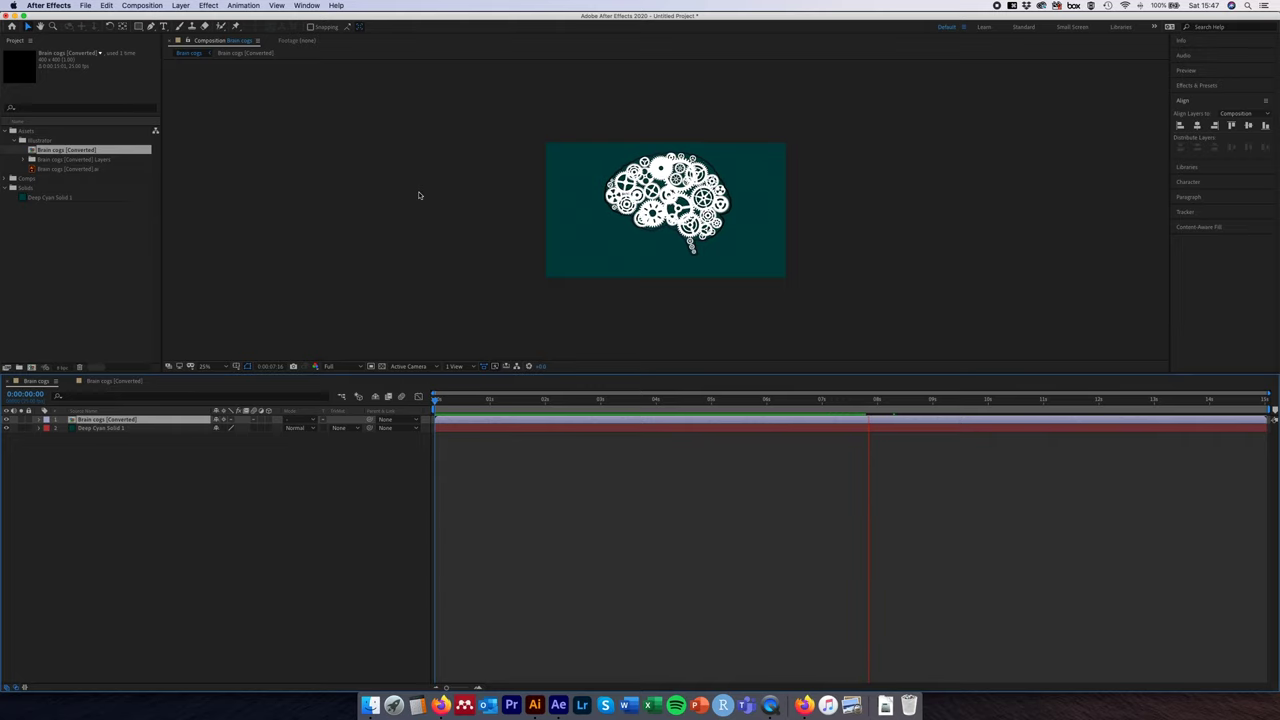
key("space")
left_click(472, 302)
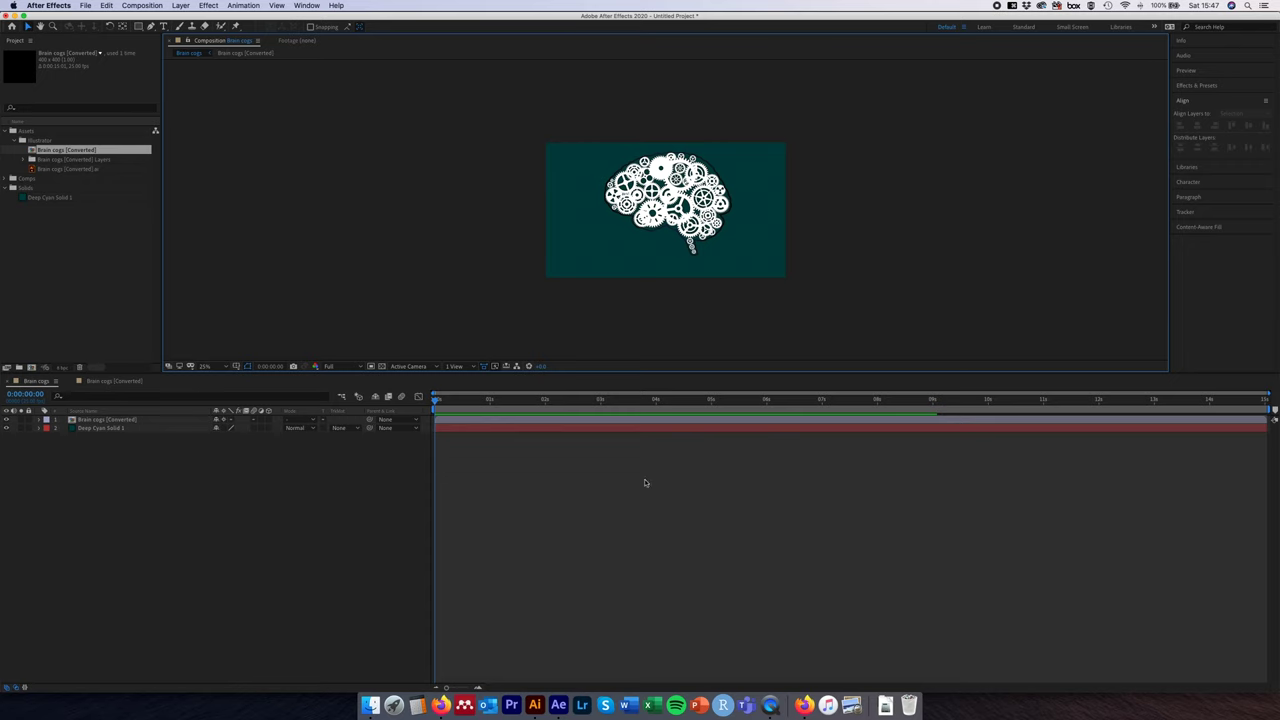
Step: Switch to Illustrator, set the fill of the Brain Outline layer's artwork to white (ffffff) and save the file
left_click(534, 705)
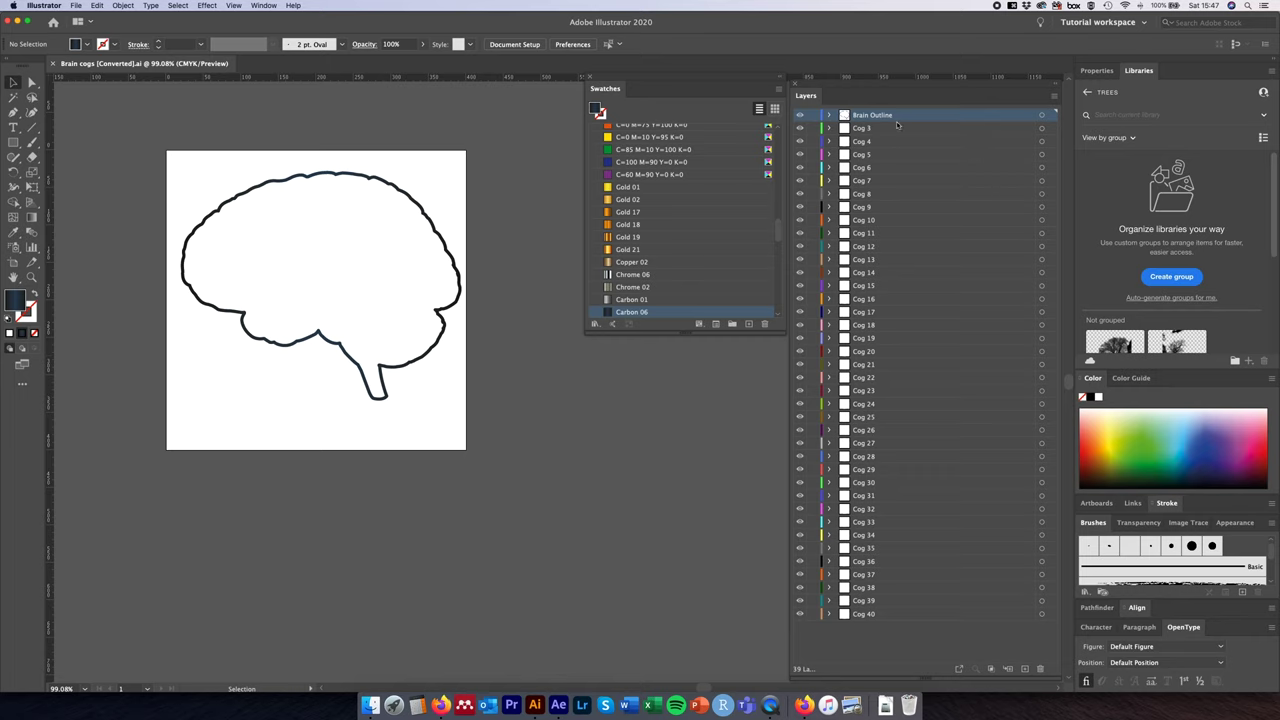
left_click(1043, 117)
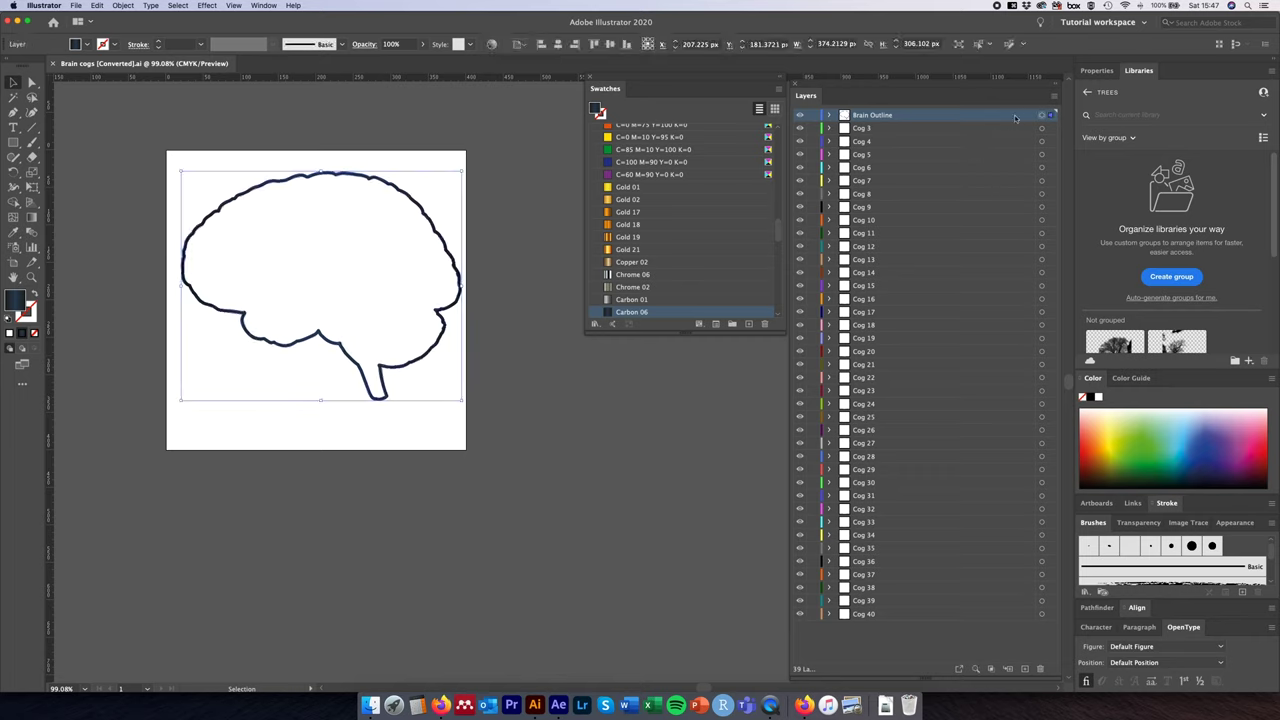
double_click(596, 110)
type("ffffff")
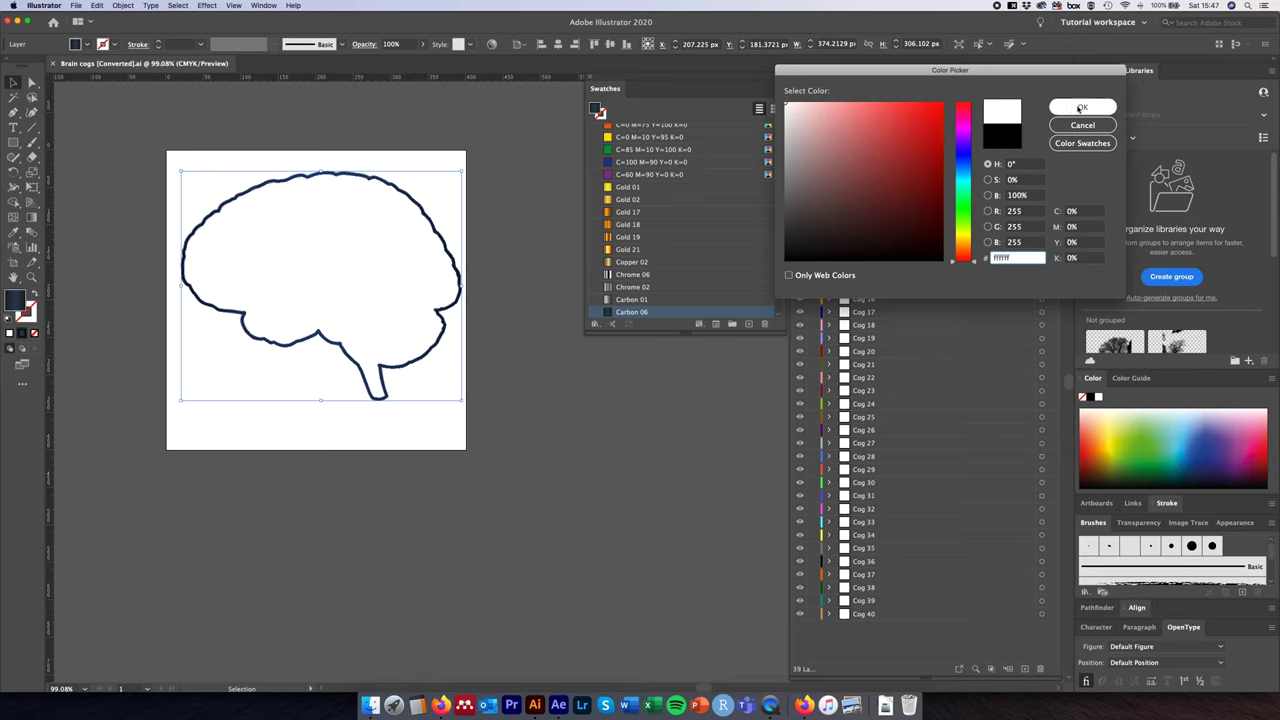
left_click(1081, 108)
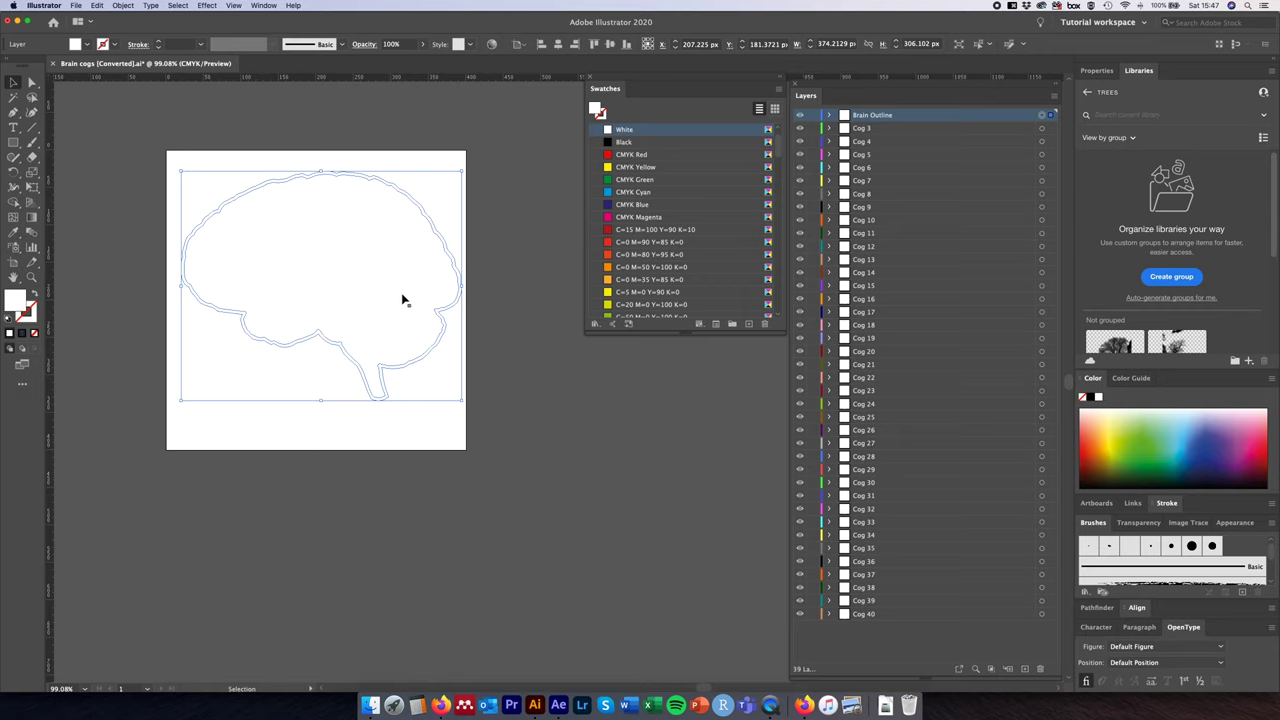
left_click(75, 7)
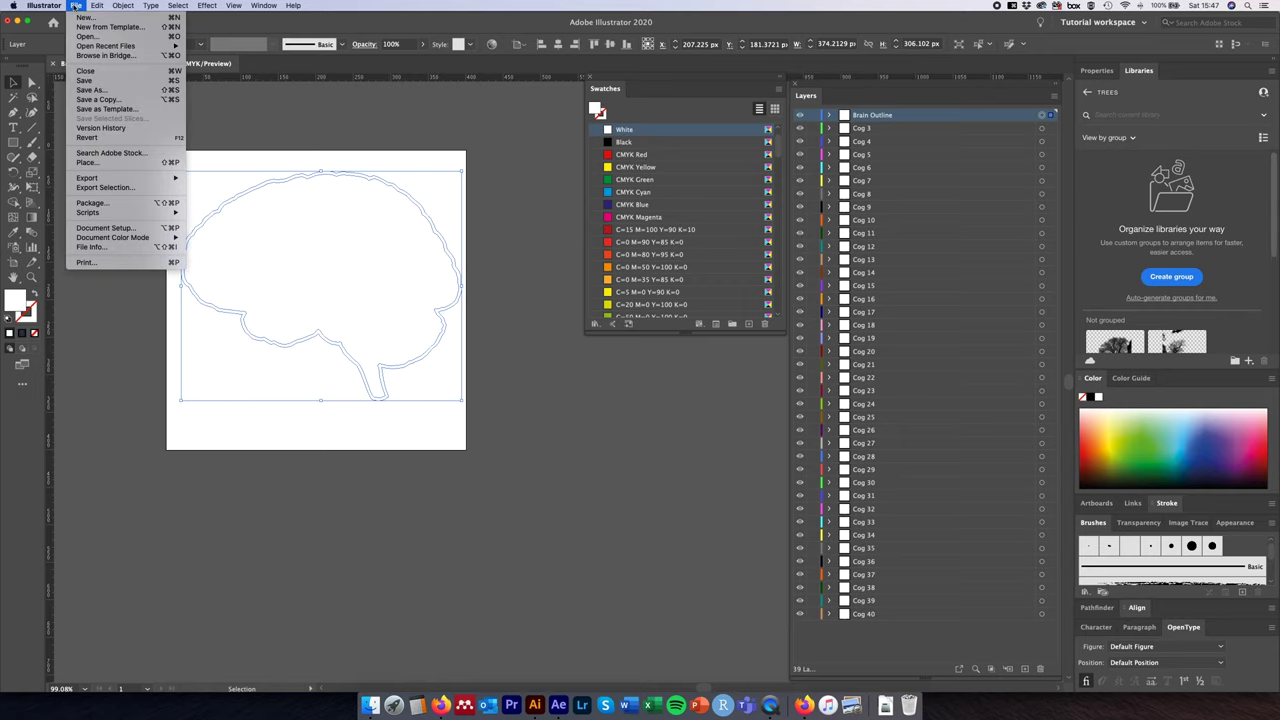
left_click(87, 80)
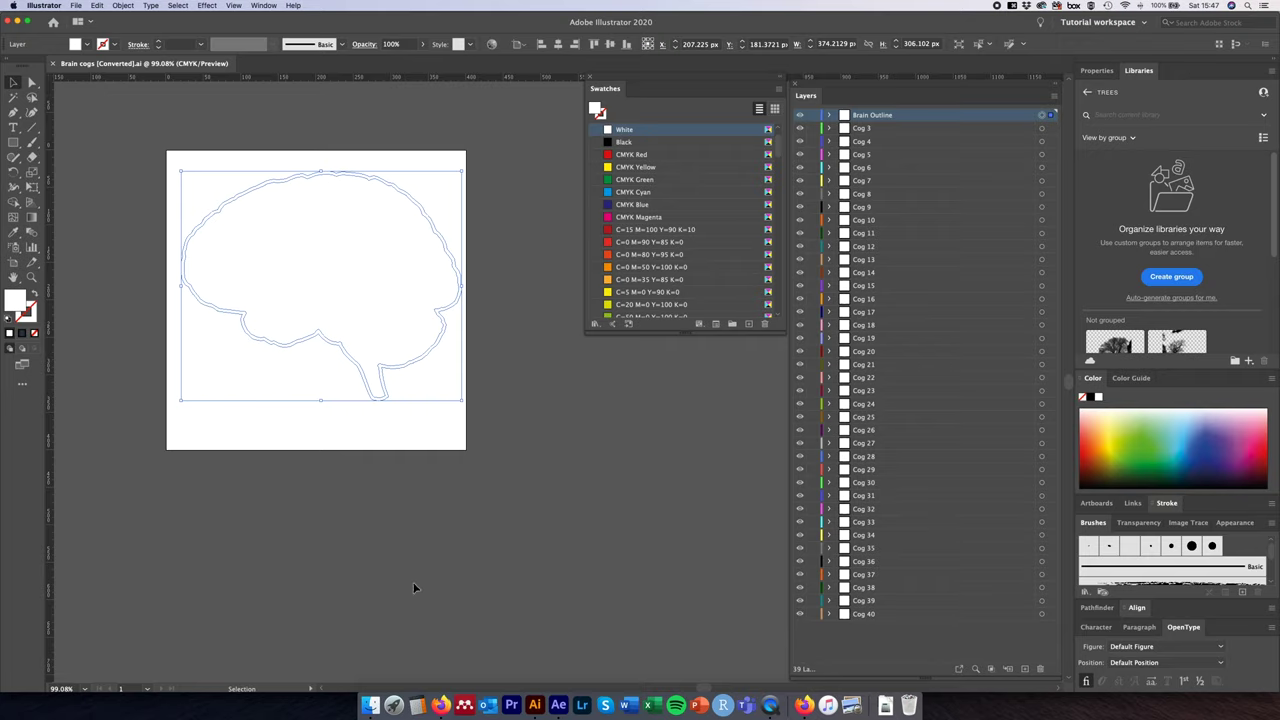
Step: Switch back to After Effects and preview the "Brain cogs" composition with the recoloured outline from the start
left_click(558, 705)
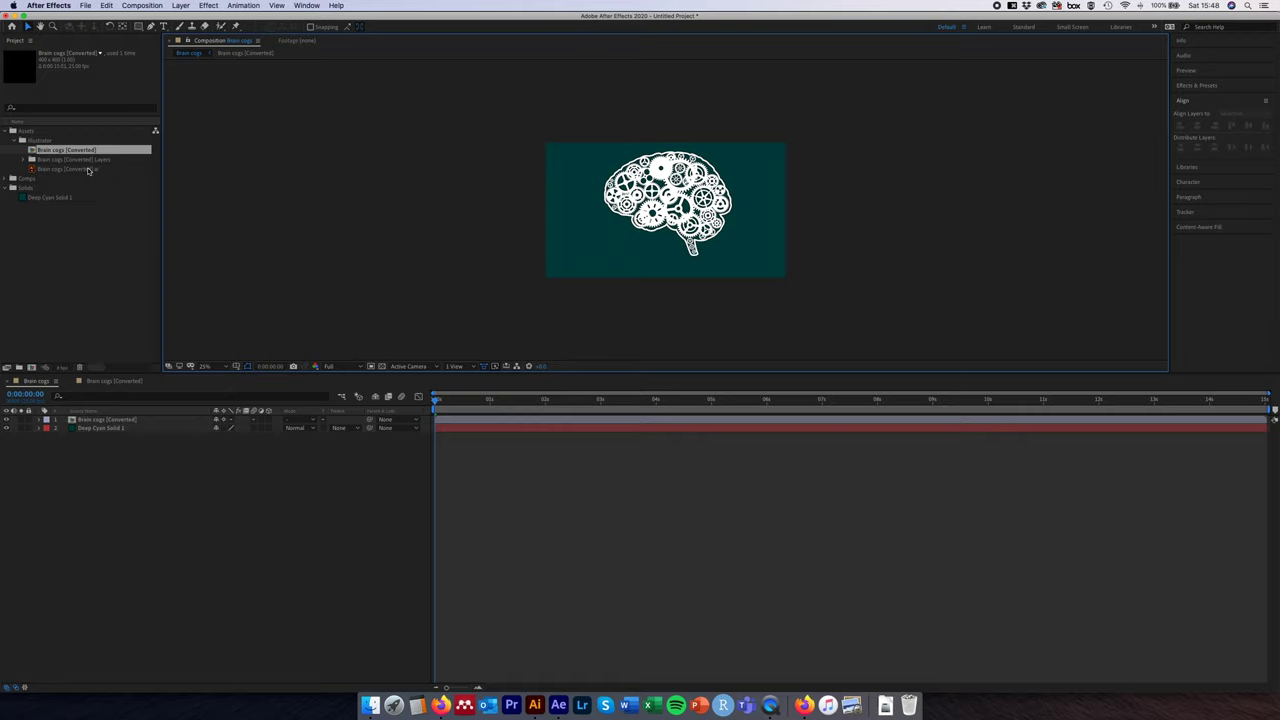
key("period")
key("space")
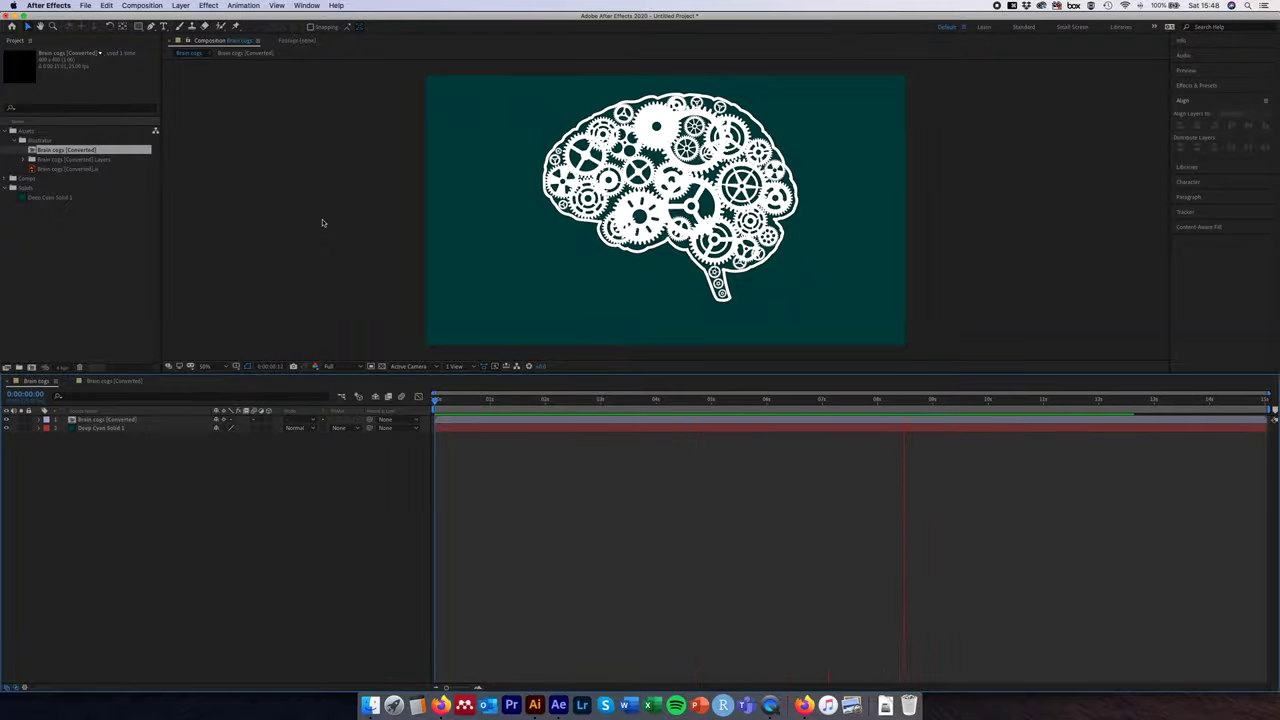
left_click(435, 400)
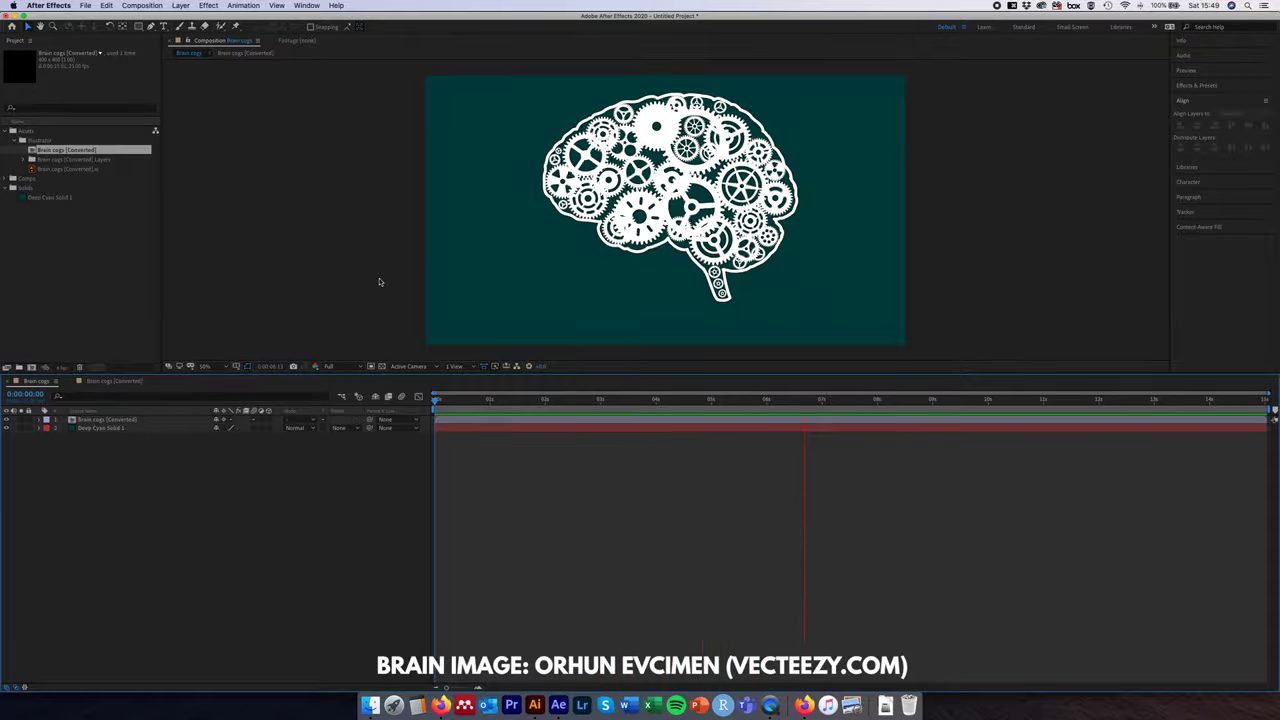
left_click(436, 400)
key("space")
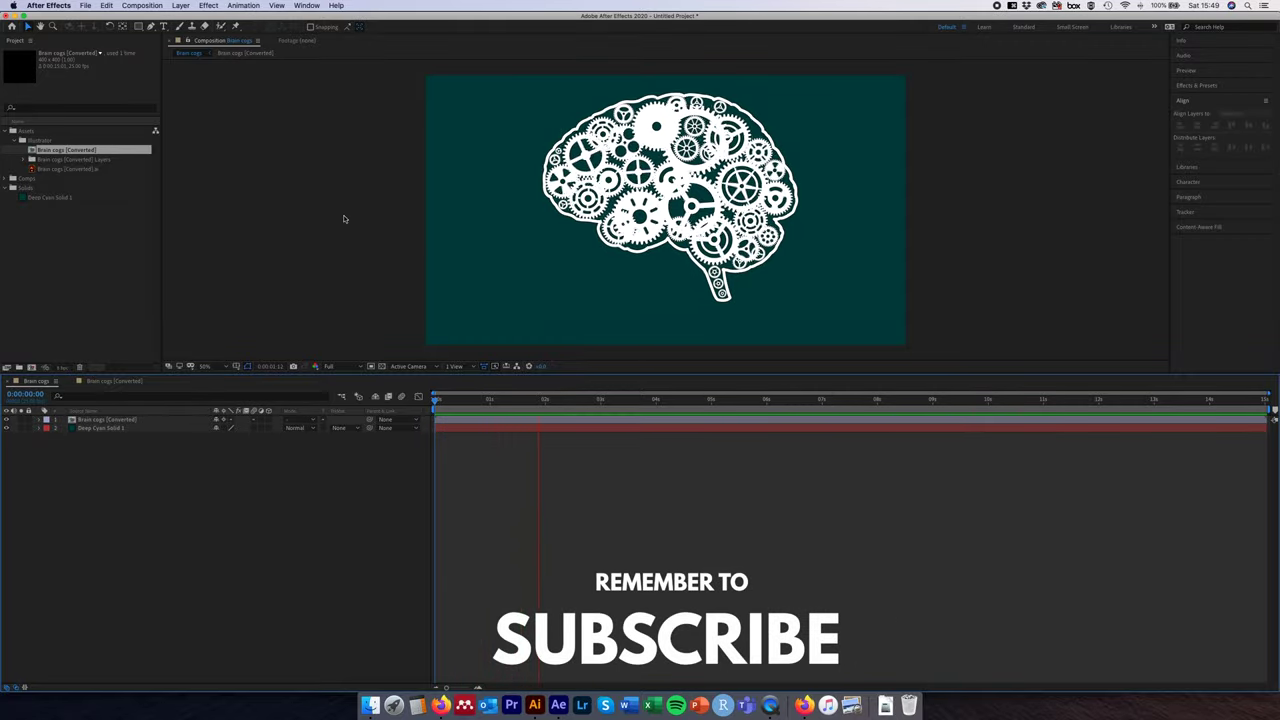